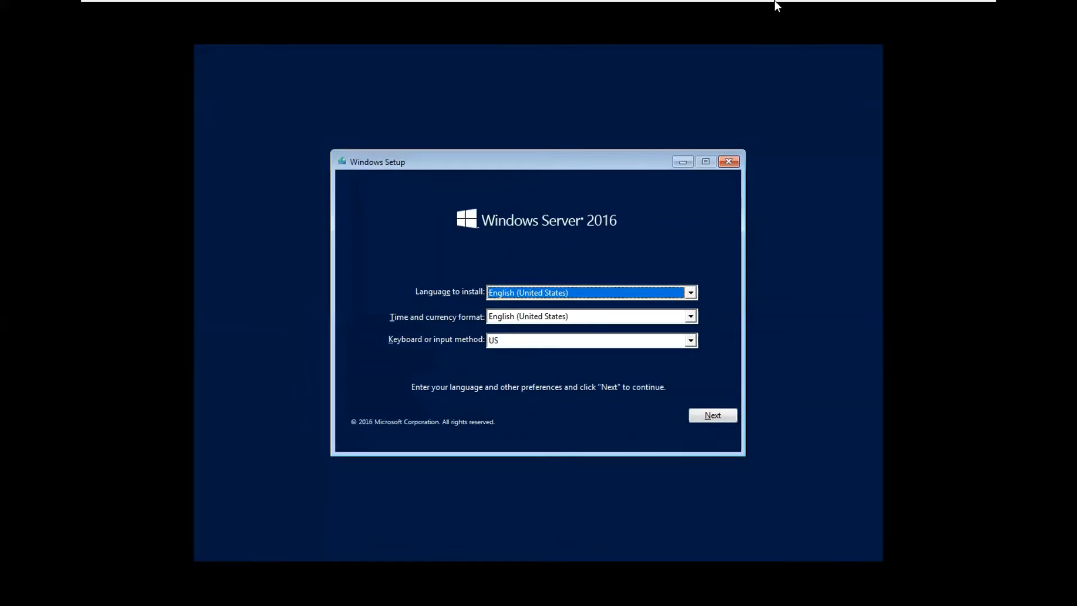
Step: Minimize the virtual machine window, switch to Firefox and load google.com in the Gmail tab
mouse_move(777, 5)
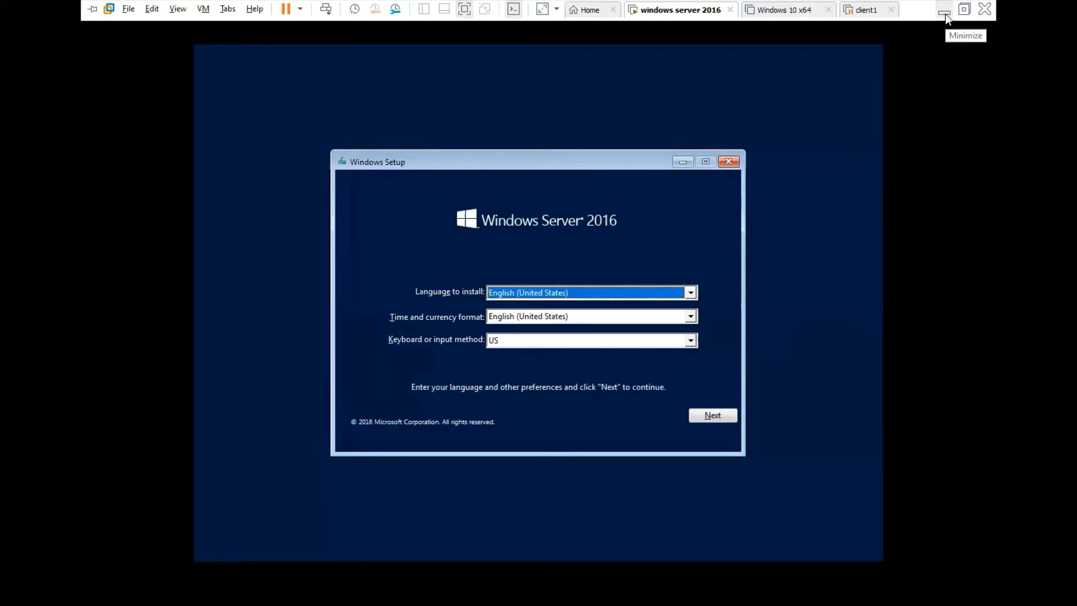
left_click(945, 13)
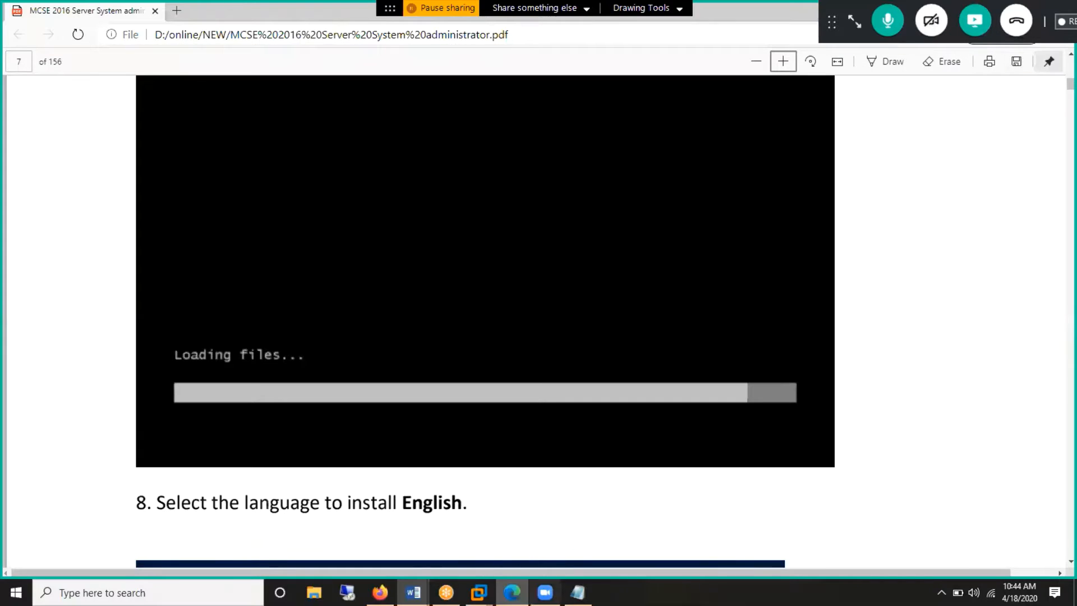
left_click(380, 591)
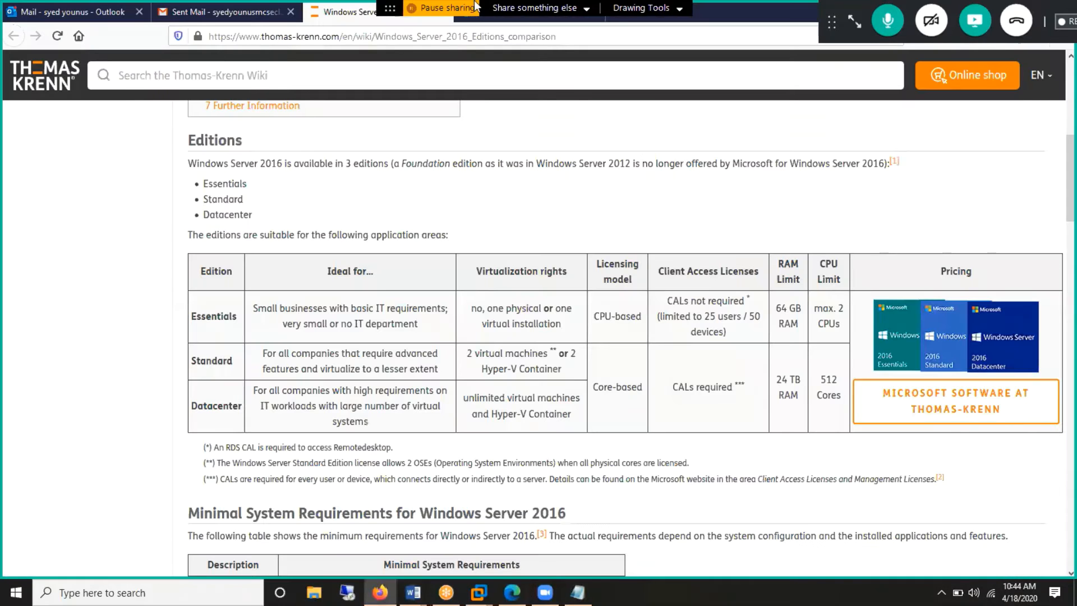
left_click(258, 10)
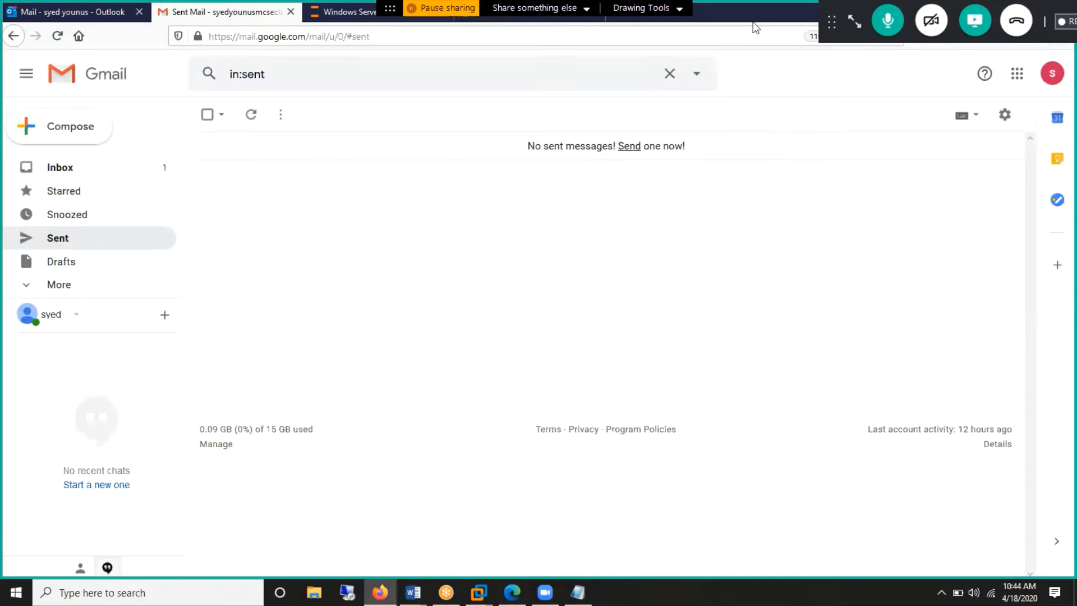
left_click_drag(575, 94, 586, 117)
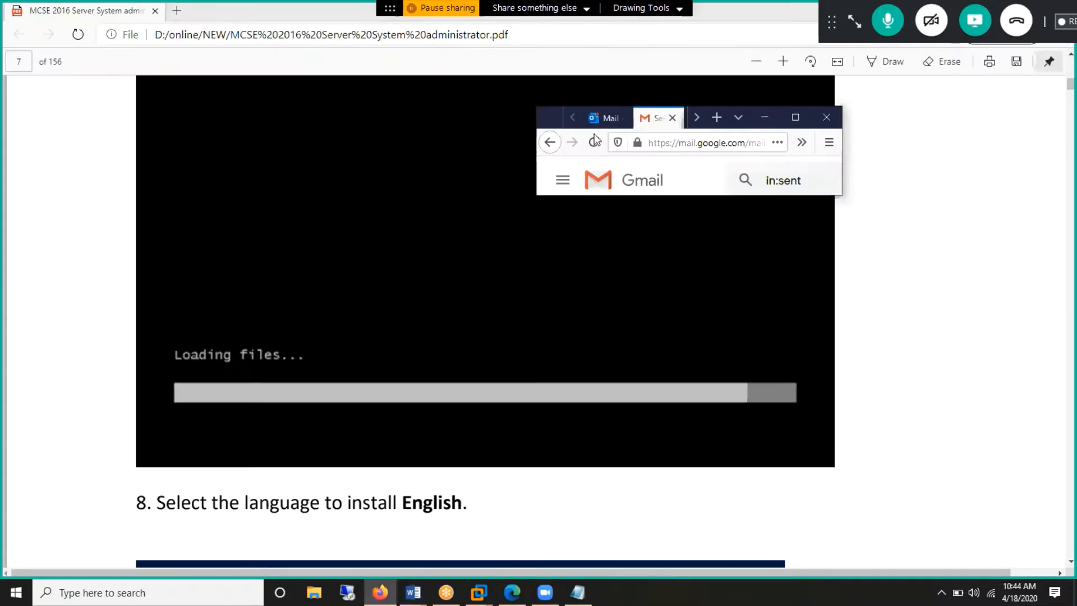
left_click(795, 117)
left_click(360, 36)
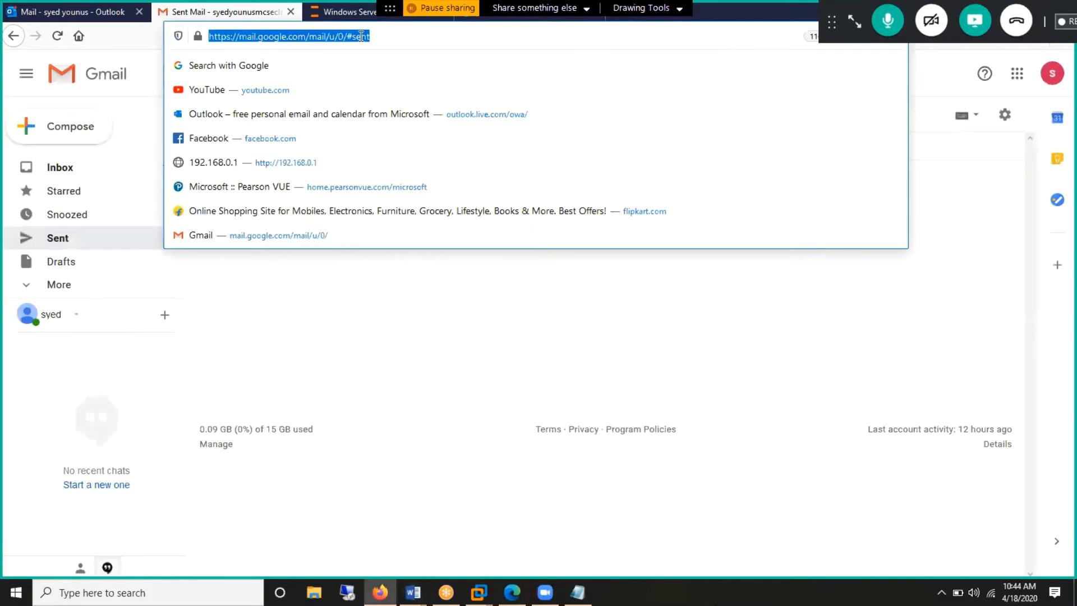
type("google.com/")
key("Return")
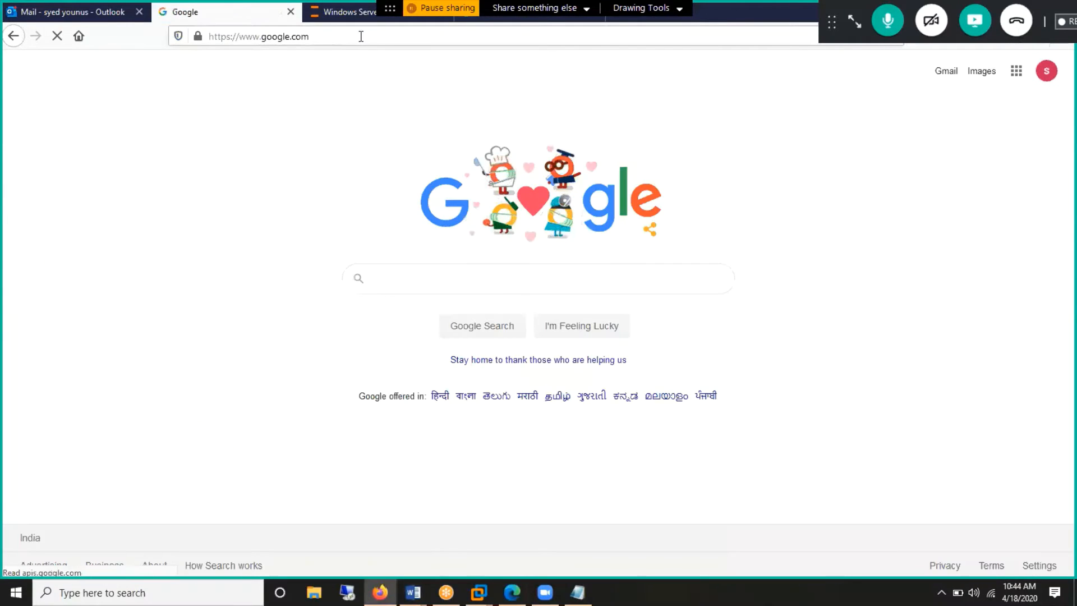
Step: Enter "windows server 2016" as the Google search text
type("window")
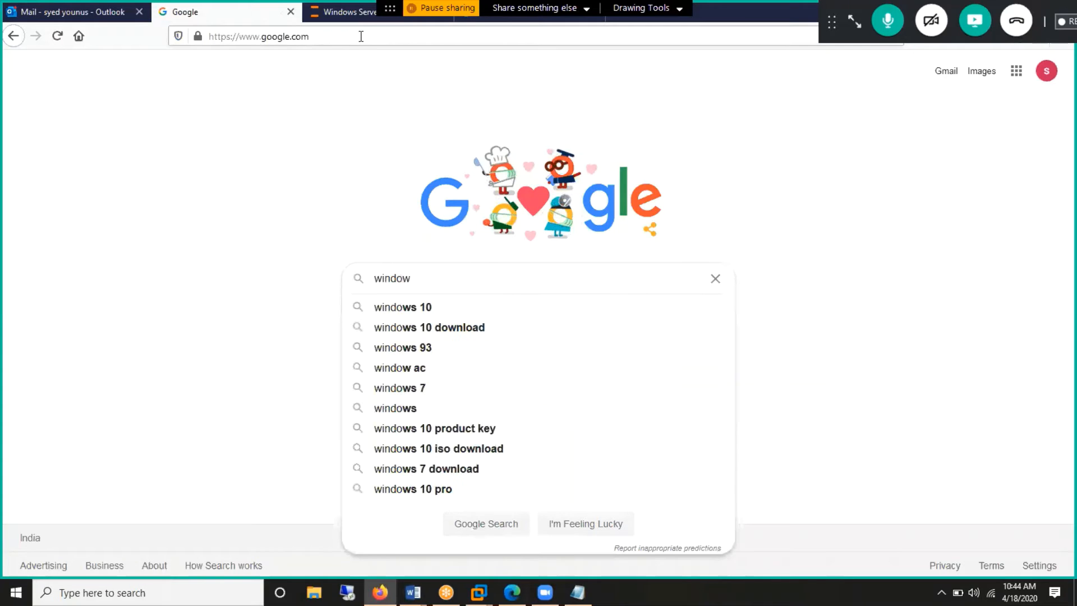
type("s server ")
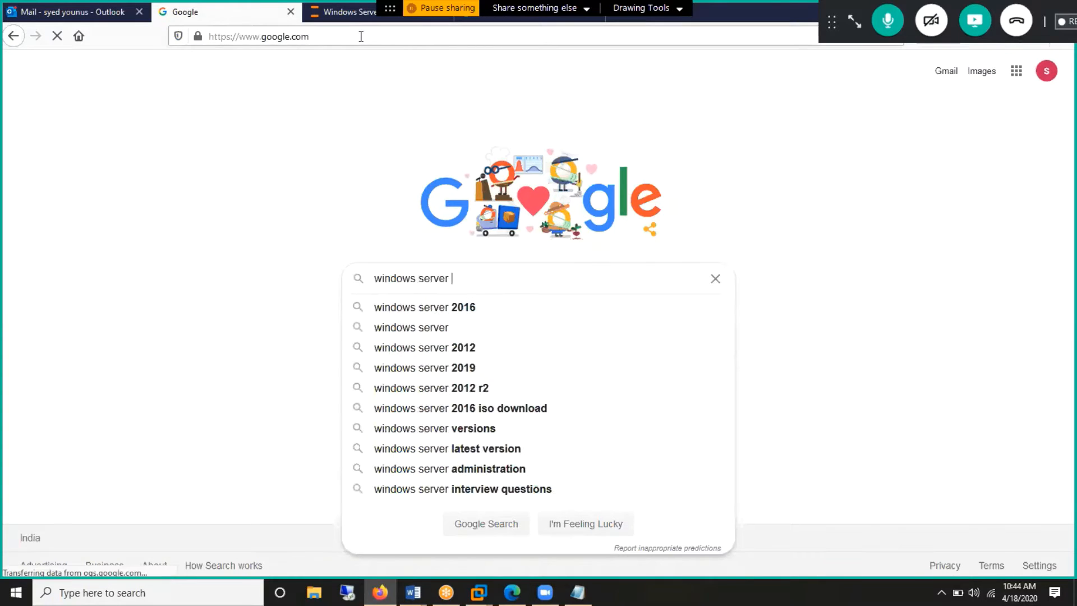
type("2016")
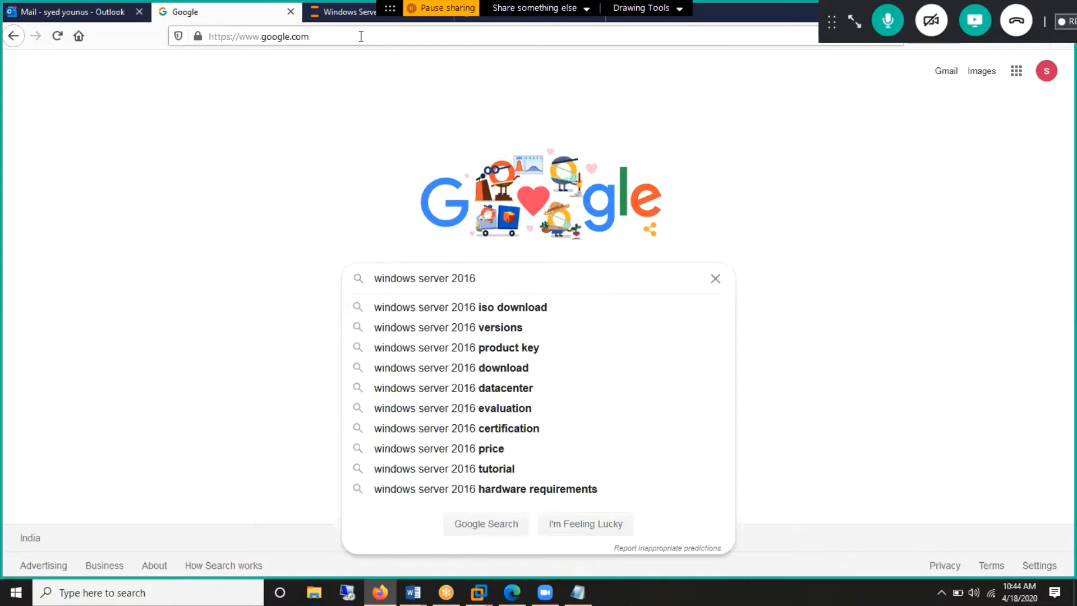
key("Down")
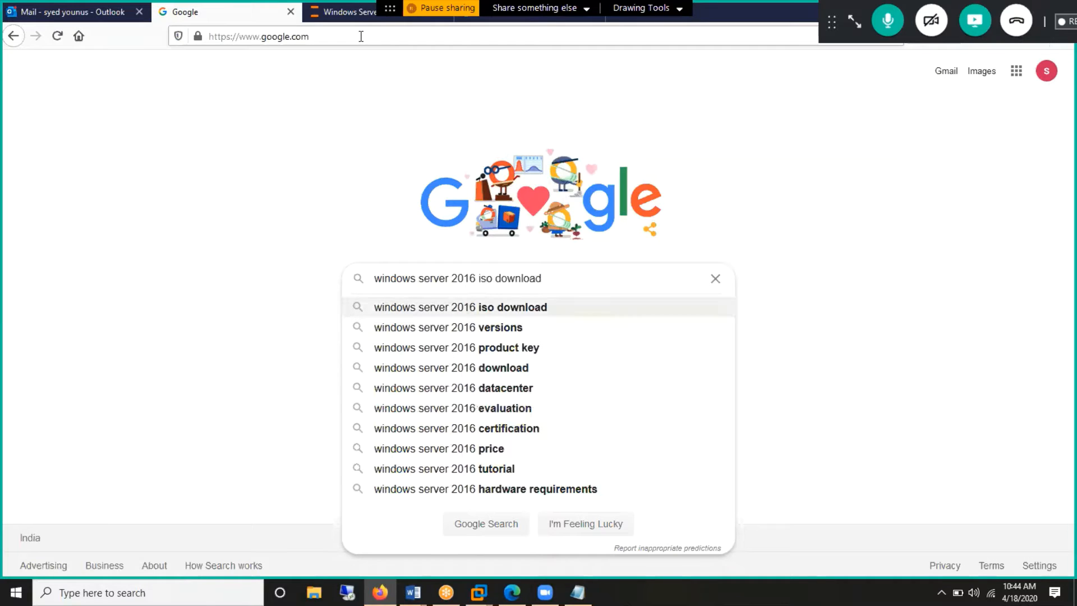
key("BackSpace")
key("BackSpace")
key("BackSpace")
key("BackSpace")
key("BackSpace")
key("BackSpace")
key("BackSpace")
key("BackSpace")
key("BackSpace")
key("BackSpace")
key("BackSpace")
key("BackSpace")
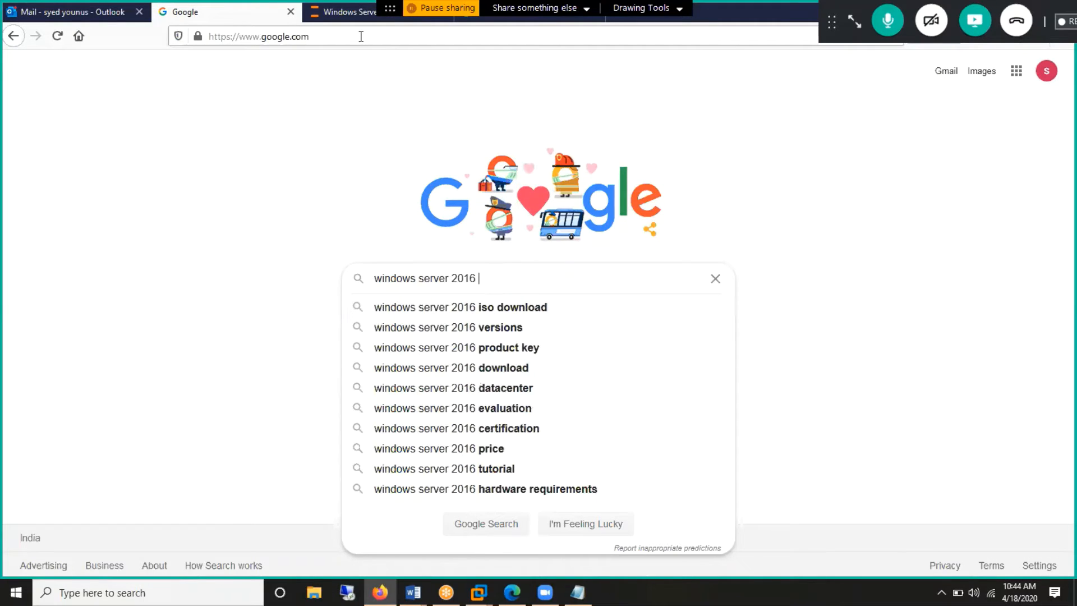
Step: Complete the query as "windows server 2016 download" and run the search
type("downlo")
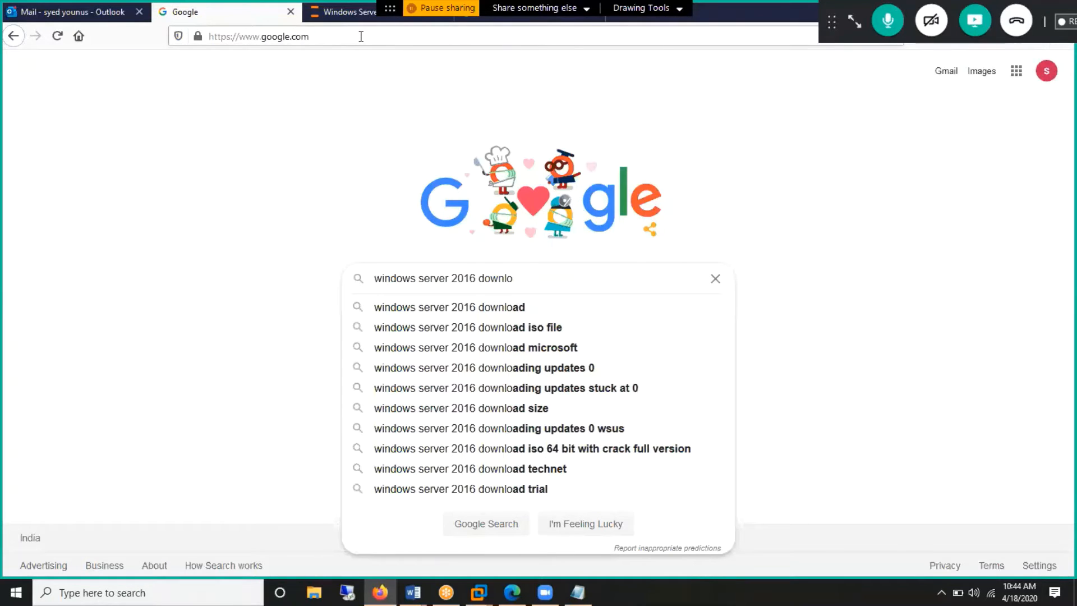
type("ad")
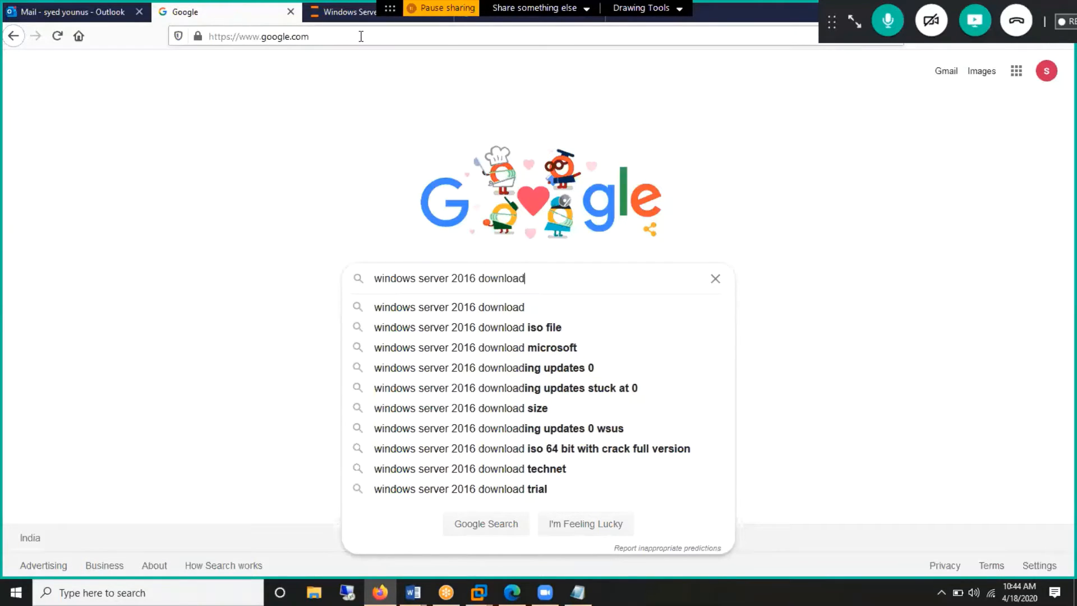
key("Return")
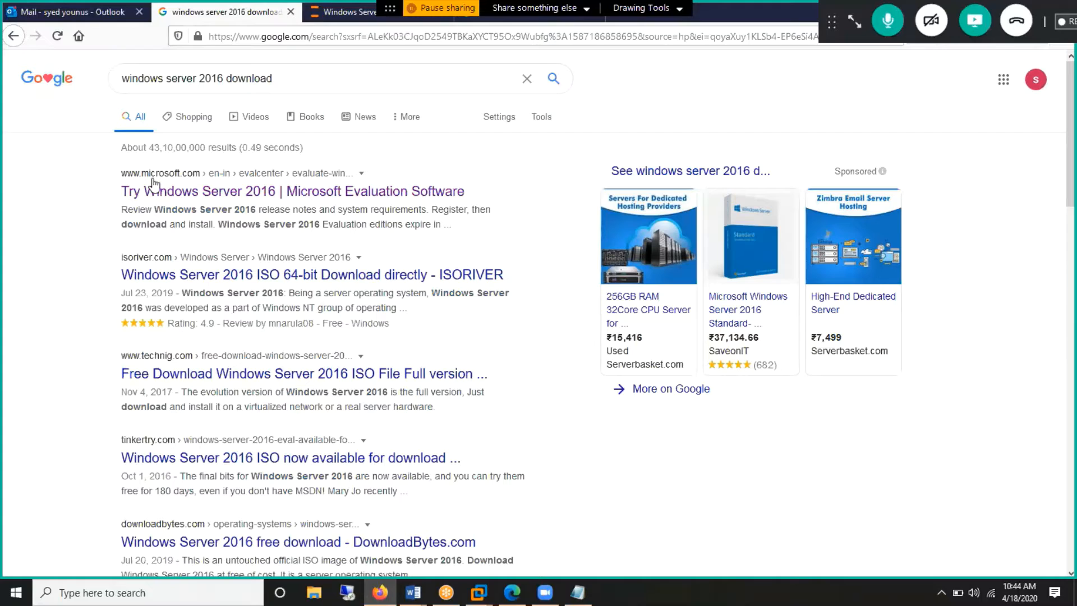
Step: Open Microsoft's "Try Windows Server 2016" evaluation result and show the Windows Server 2016 evaluation options
left_click(172, 176)
left_click(172, 177)
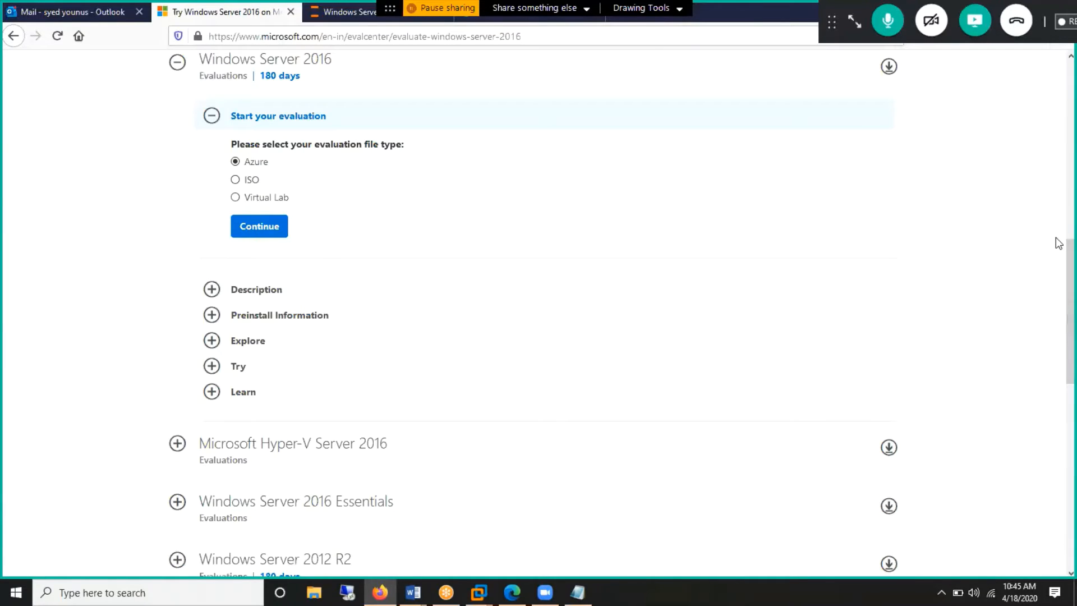
scroll(1057, 238, "up", 5)
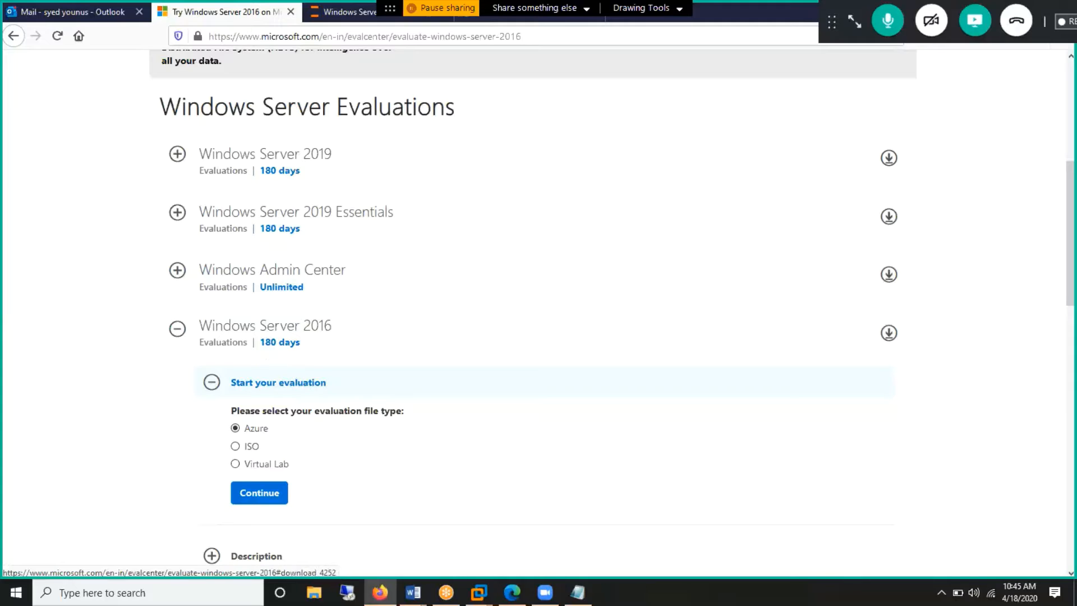
left_click_drag(283, 353, 316, 351)
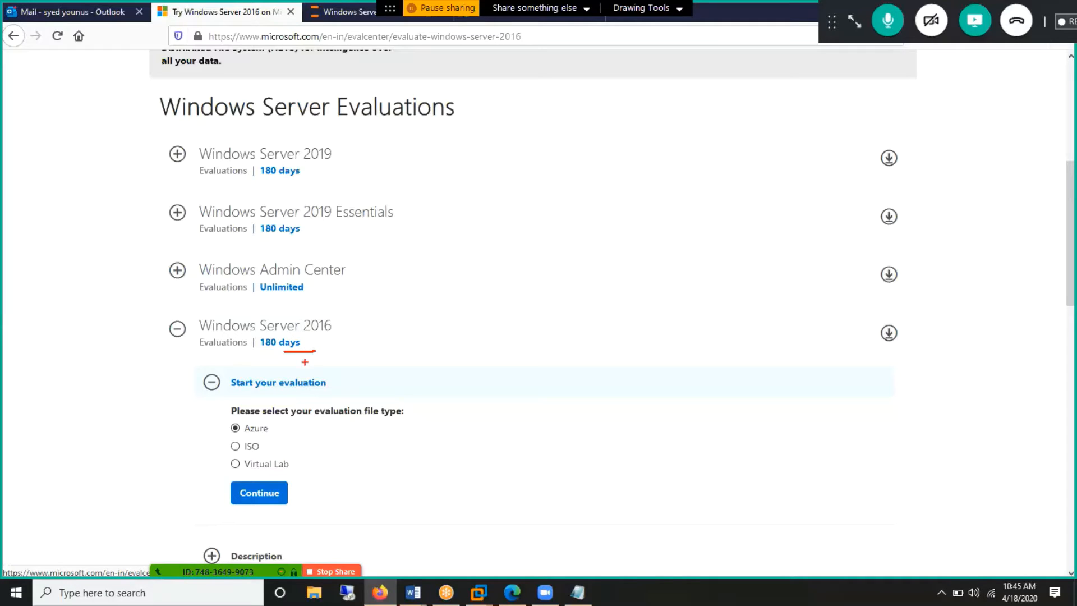
left_click_drag(271, 434, 298, 423)
key("Escape")
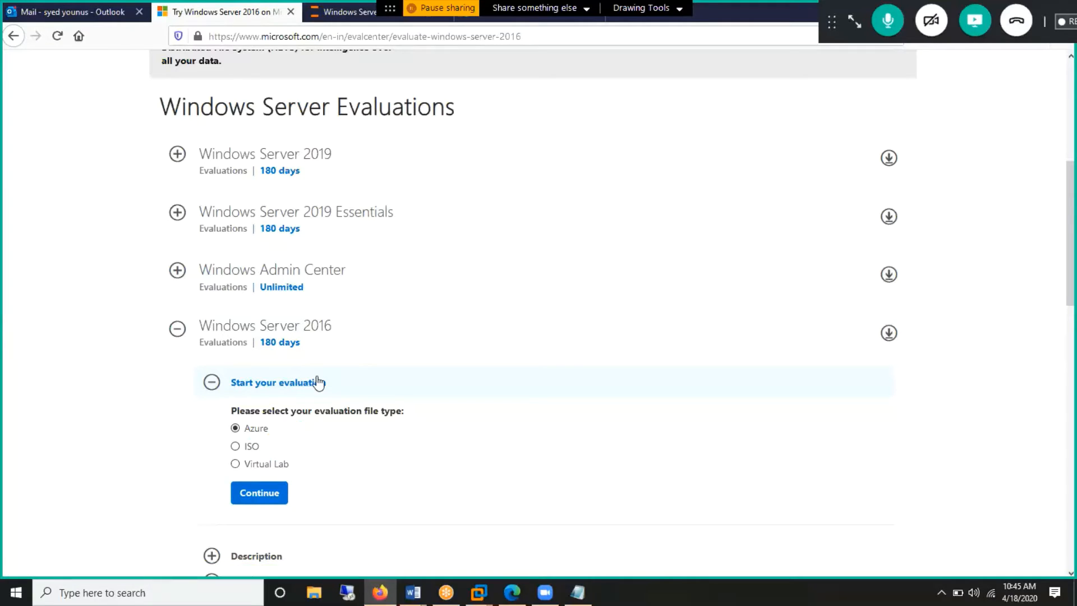
Step: Choose ISO as the evaluation file type for Windows Server 2016 and continue to the registration form
left_click(236, 446)
left_click(249, 500)
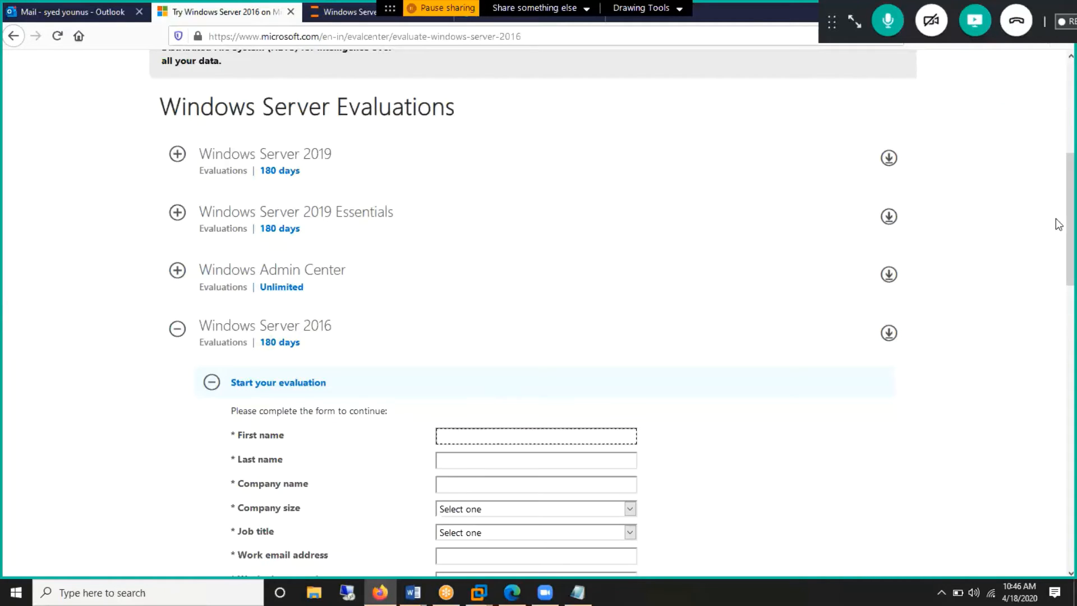
Step: Fill in the registrant's first name and last name, and enter netmetric as the company name
scroll(1058, 197, "down", 3)
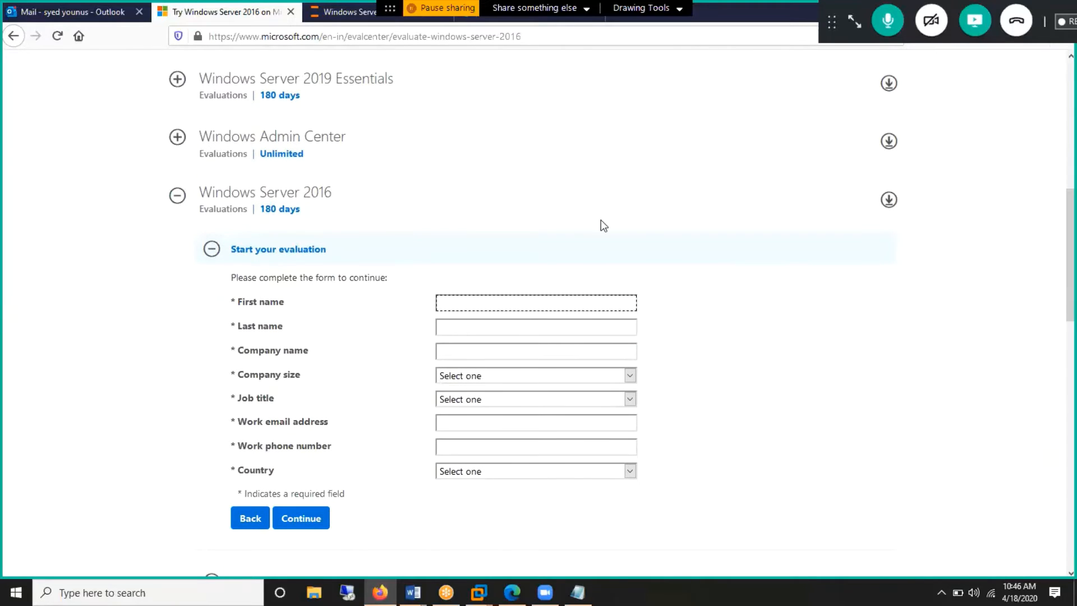
left_click(491, 301)
left_click(440, 319)
left_click(455, 325)
left_click(449, 350)
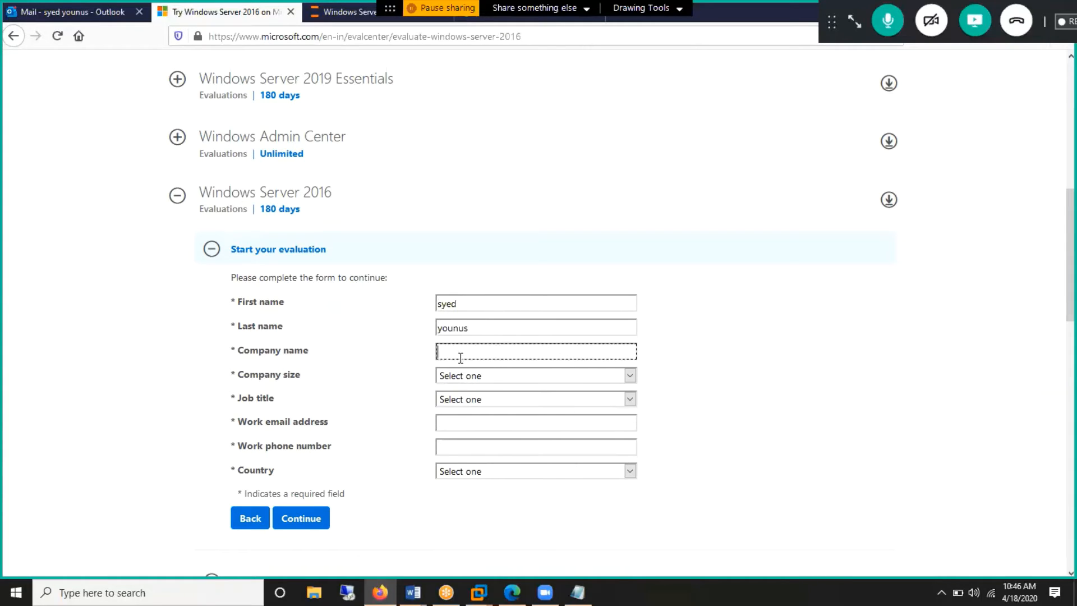
left_click(471, 353)
left_click(467, 370)
Step: Set the company size to 5-9 and the job title to IT or Technical Manager
left_click(467, 376)
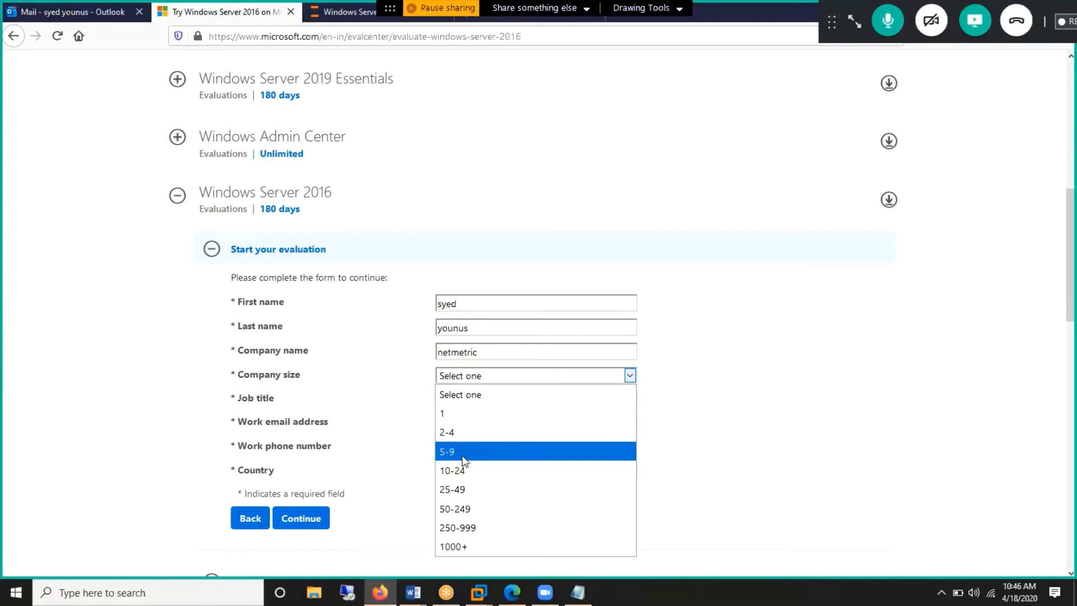
left_click(464, 453)
left_click(471, 399)
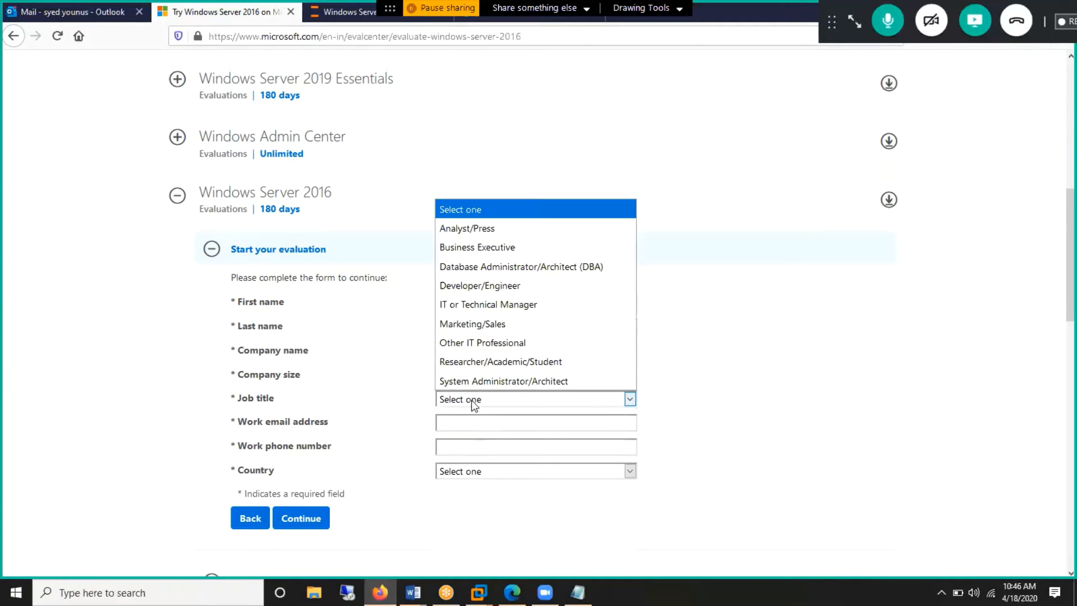
left_click(483, 304)
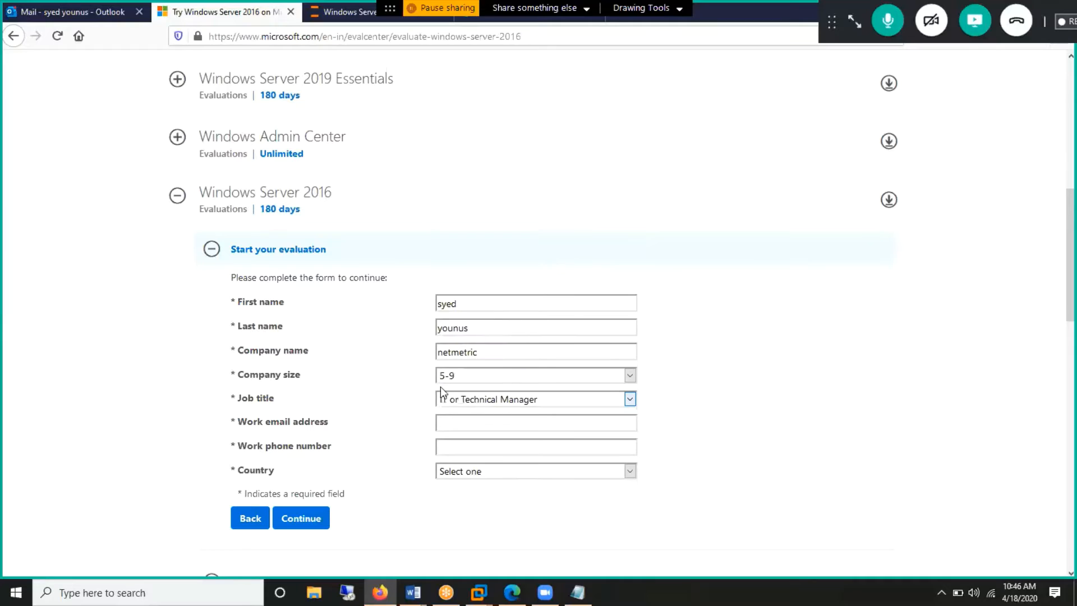
Step: Fill in the work email address and the work phone number from the saved entries
left_click(467, 427)
left_click(467, 428)
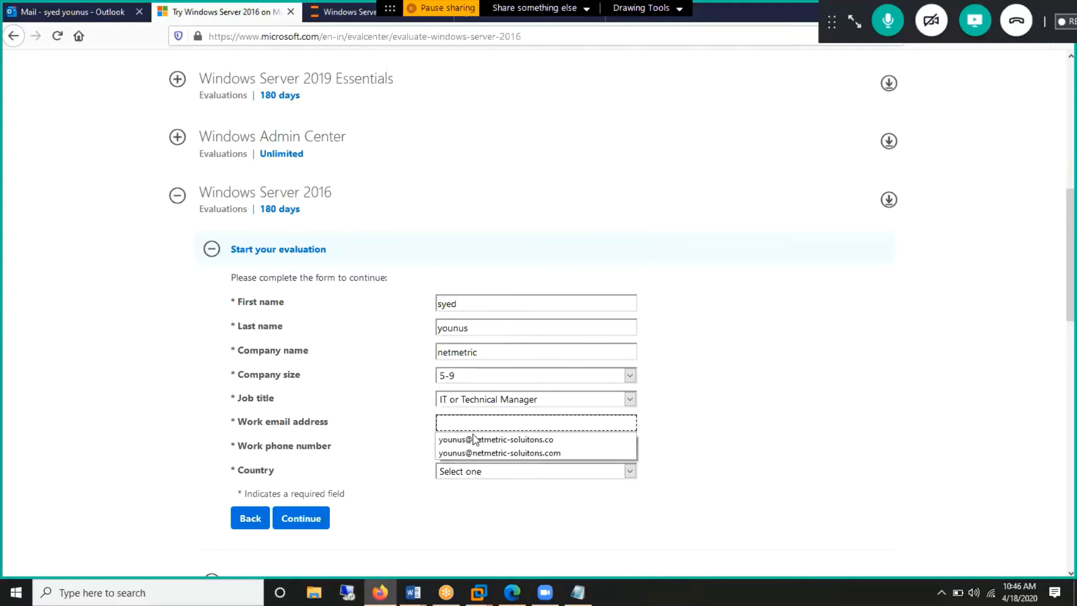
left_click(479, 452)
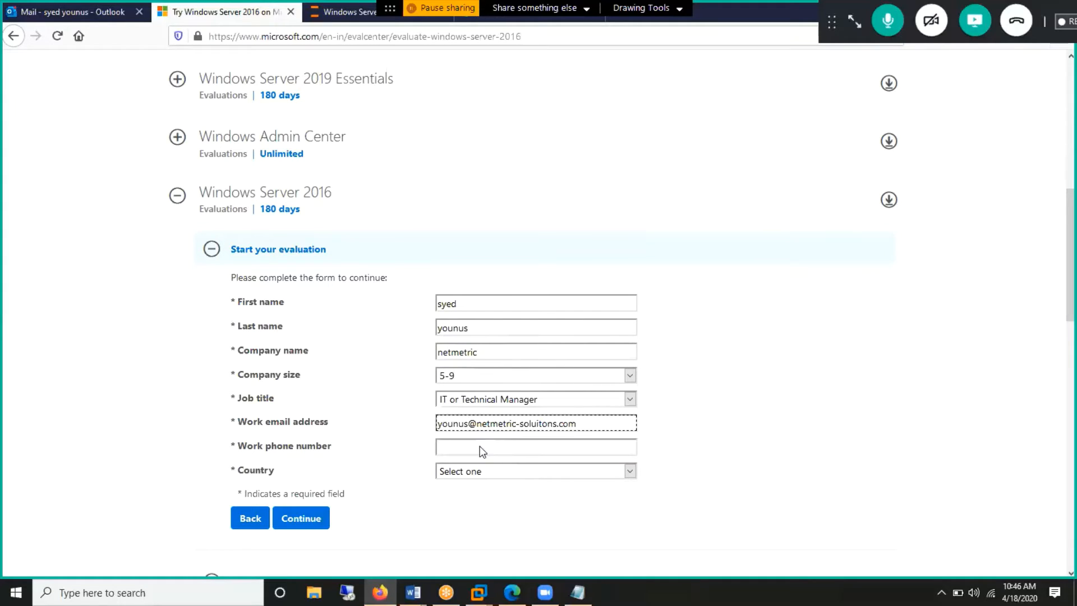
left_click(471, 443)
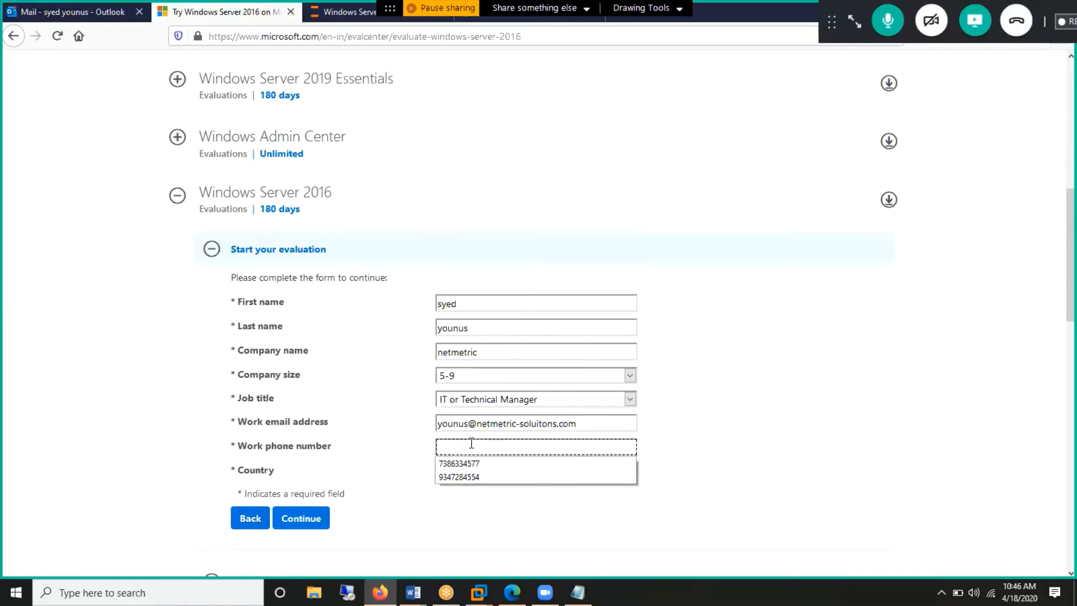
left_click(459, 477)
Step: Select India as the country and submit the evaluation registration form
left_click(462, 474)
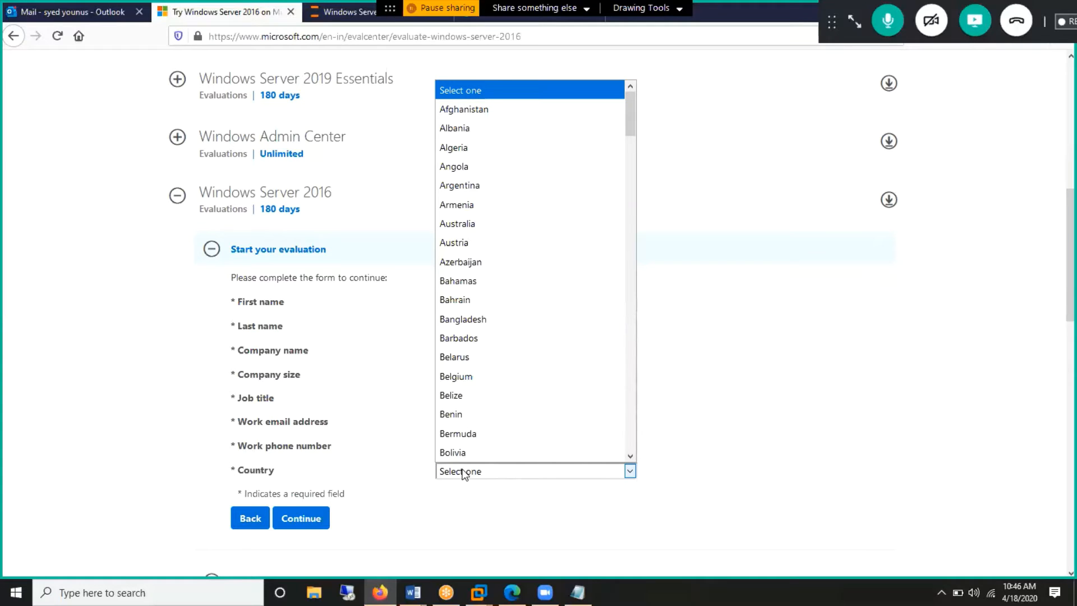
type("in")
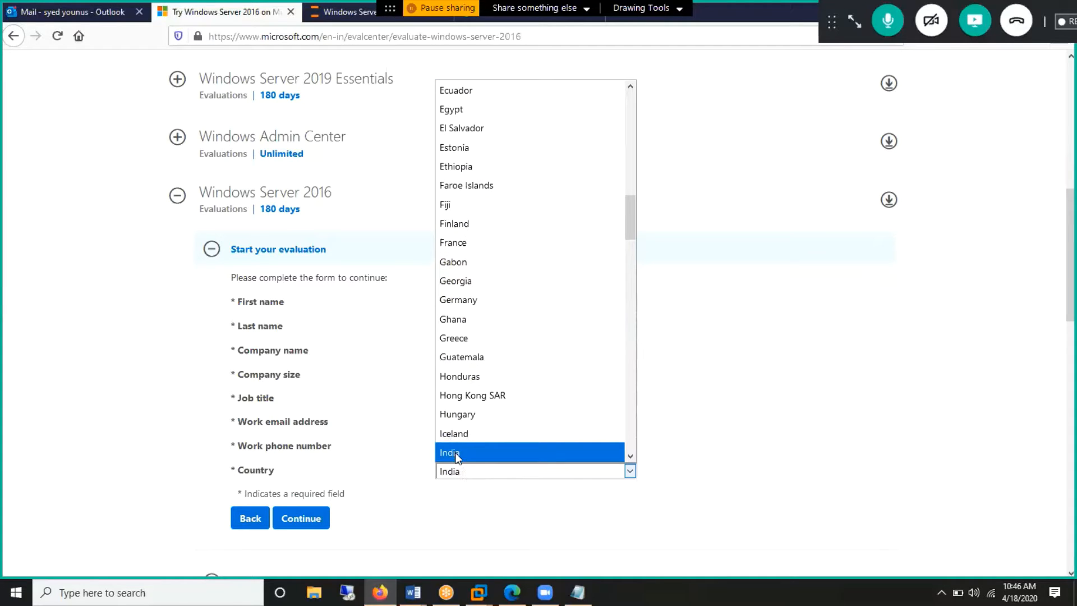
left_click(457, 452)
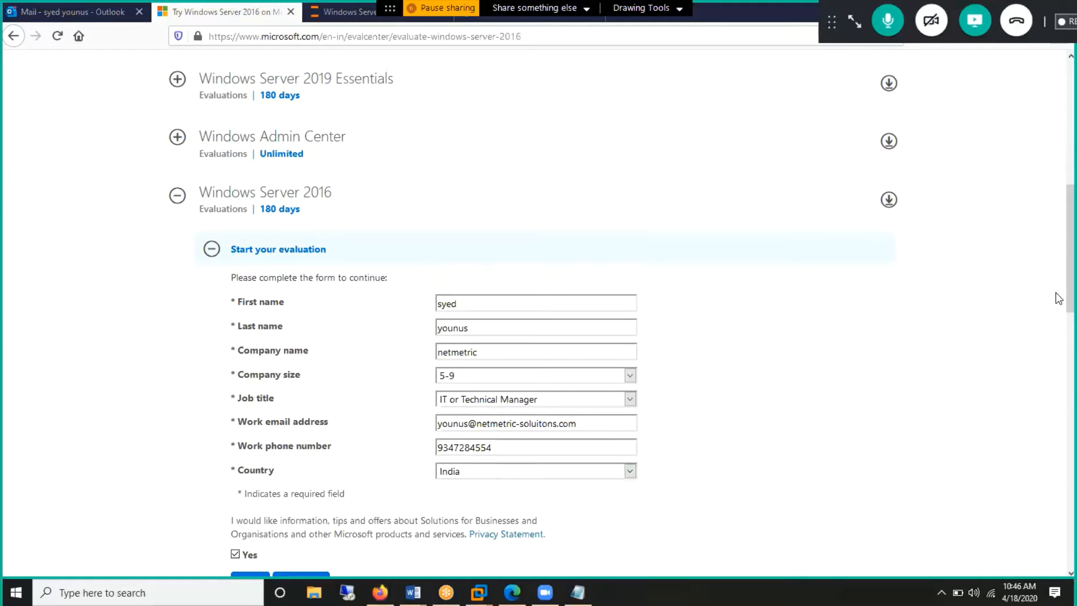
scroll(1058, 317, "down", 3)
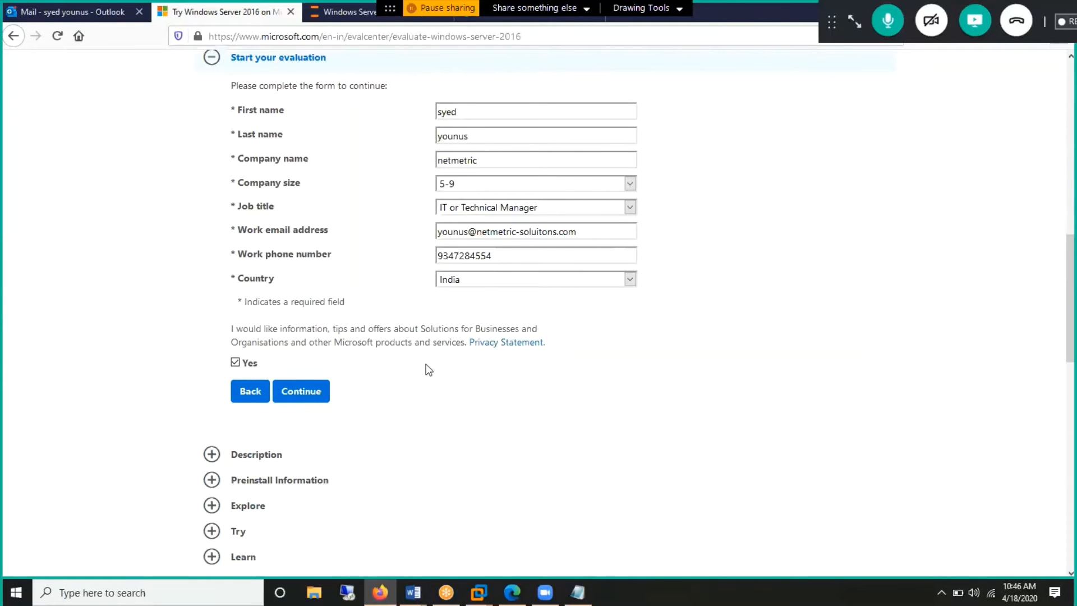
left_click(308, 391)
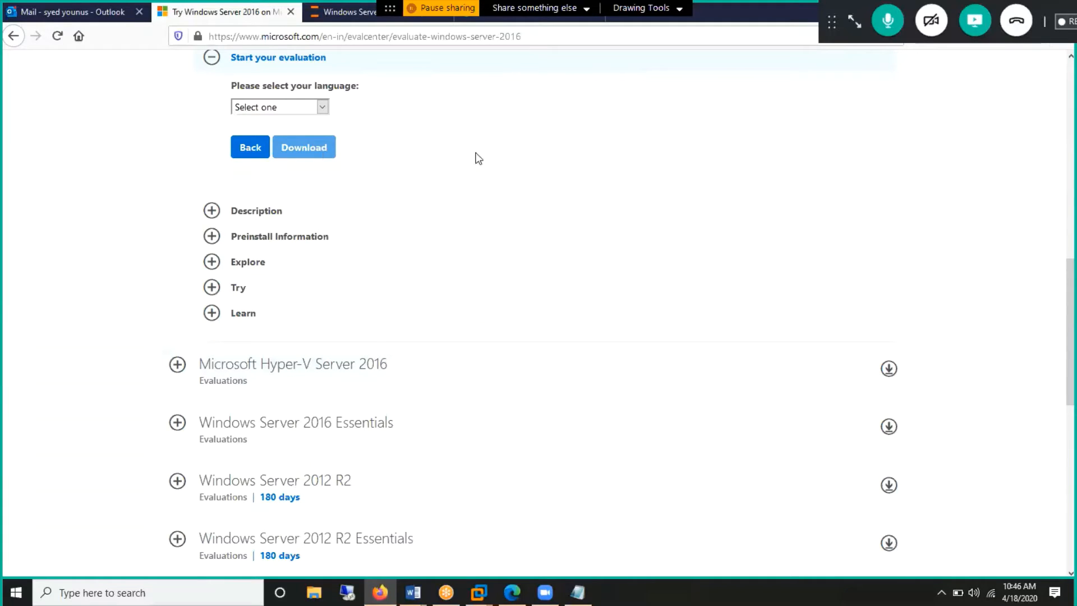
Step: Choose English as the evaluation language, marking it in the language list, and start the Windows Server 2016 ISO download
left_click(323, 108)
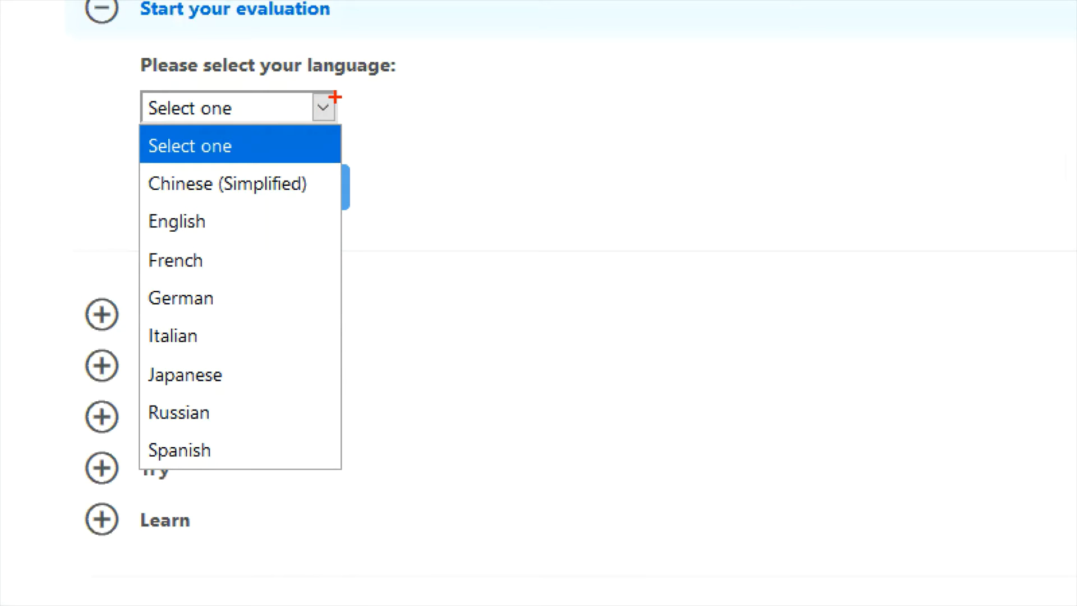
left_click_drag(112, 203, 153, 189)
mouse_move(137, 196)
left_mouse_down()
mouse_move(140, 237)
mouse_move(212, 240)
mouse_move(224, 213)
mouse_move(127, 201)
left_mouse_up()
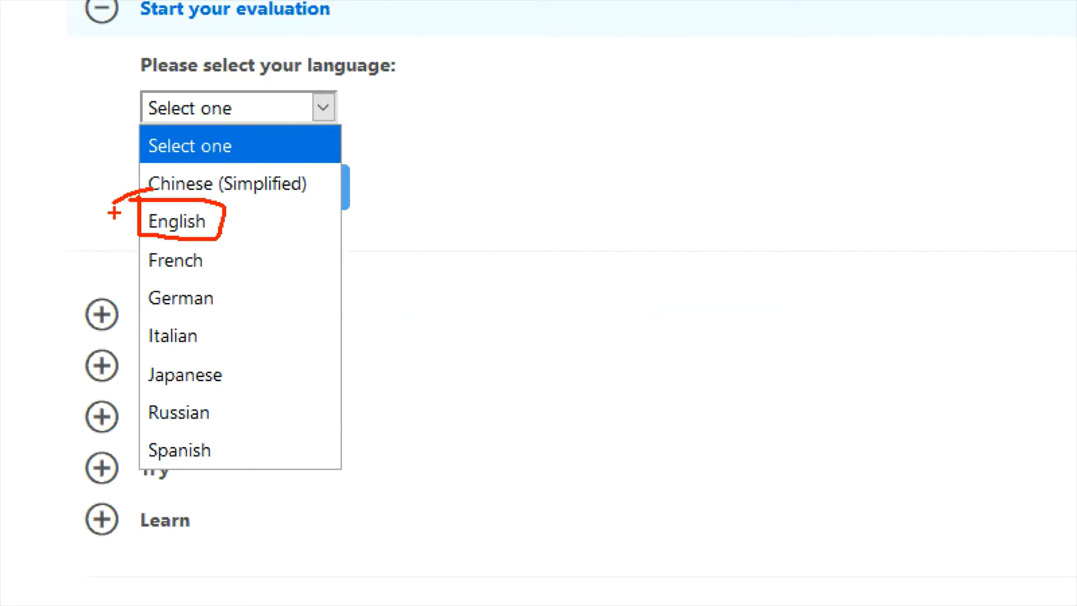
left_click(323, 107)
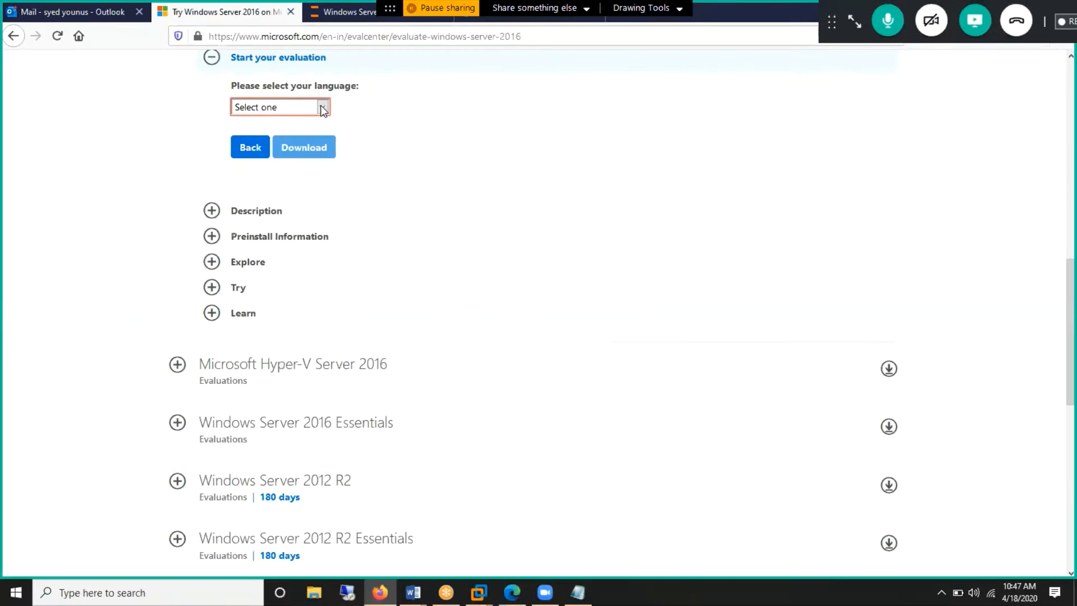
left_click(303, 112)
left_click(260, 163)
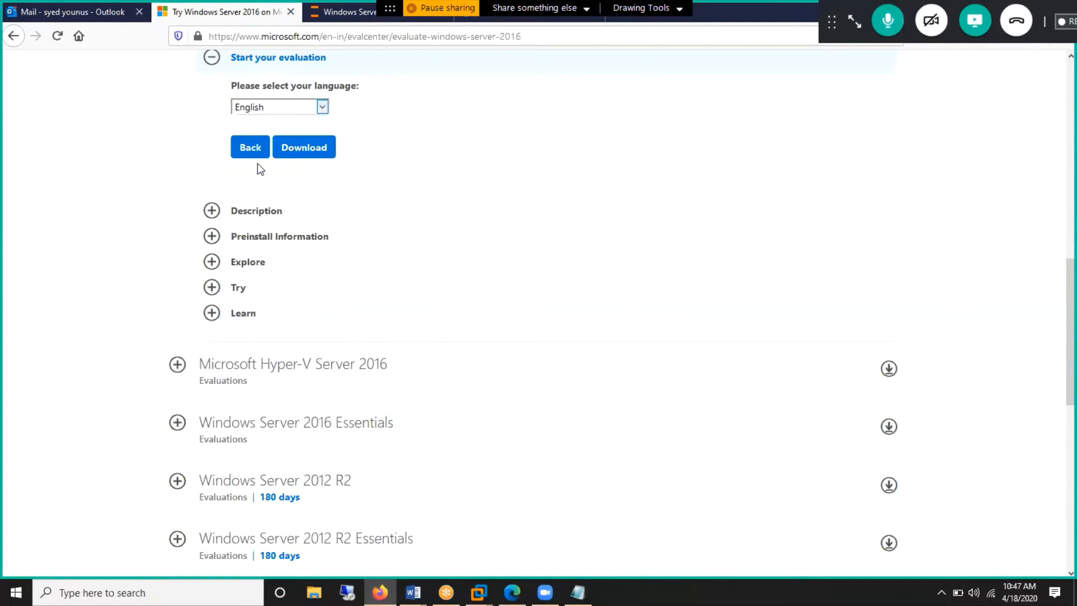
left_click(292, 149)
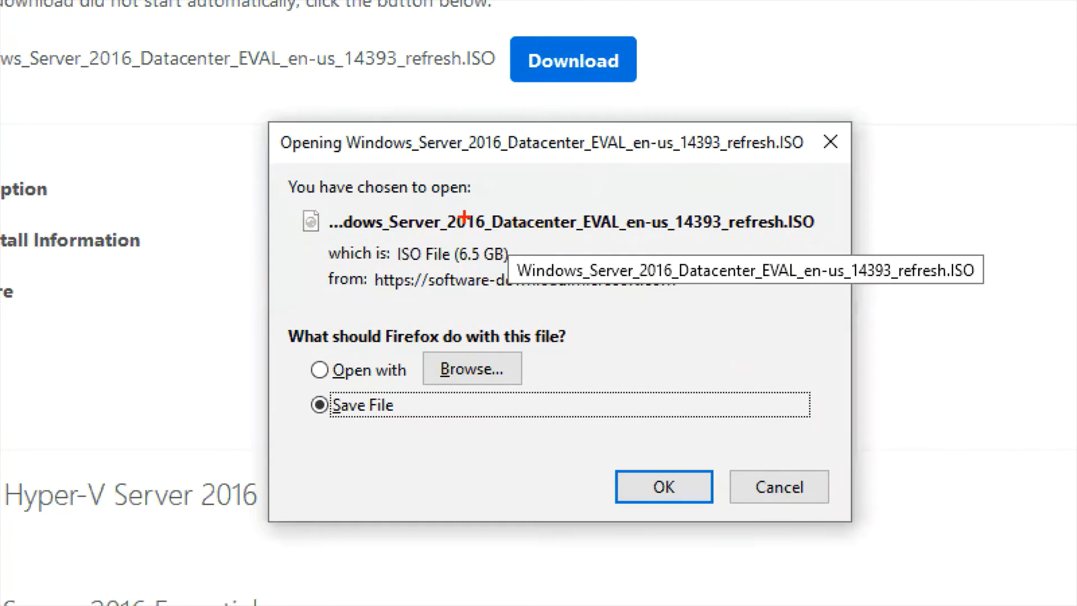
Step: Mark the ISO file size and the Open with option in the download prompt, and cancel the file download
mouse_move(463, 216)
left_mouse_down()
mouse_move(422, 245)
mouse_move(465, 268)
mouse_move(523, 253)
mouse_move(521, 238)
mouse_move(485, 225)
left_mouse_up()
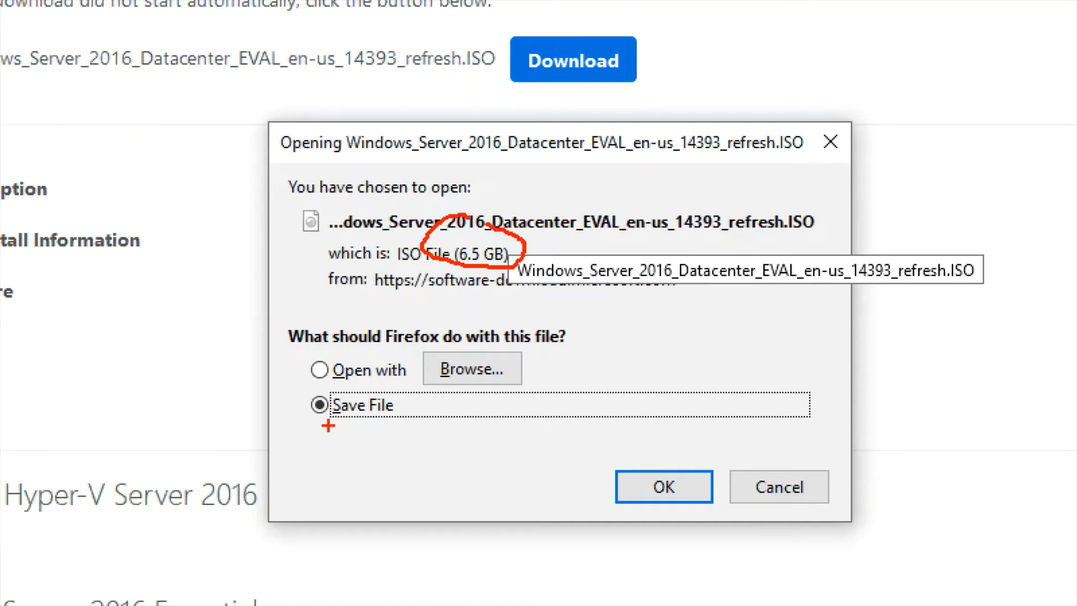
mouse_move(348, 353)
left_mouse_down()
mouse_move(311, 367)
mouse_move(412, 385)
left_mouse_up()
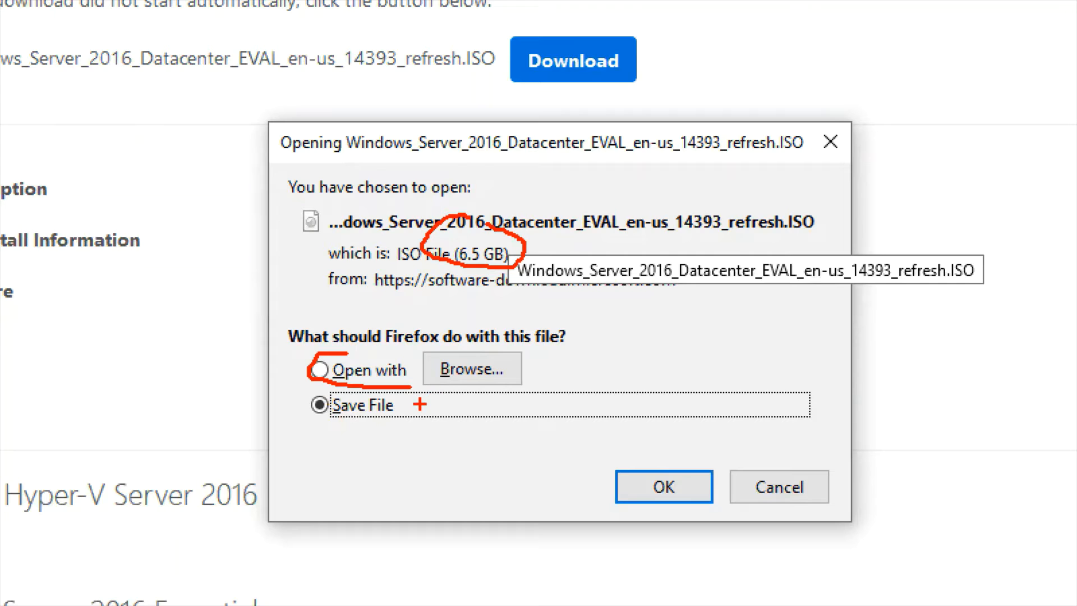
key("Escape")
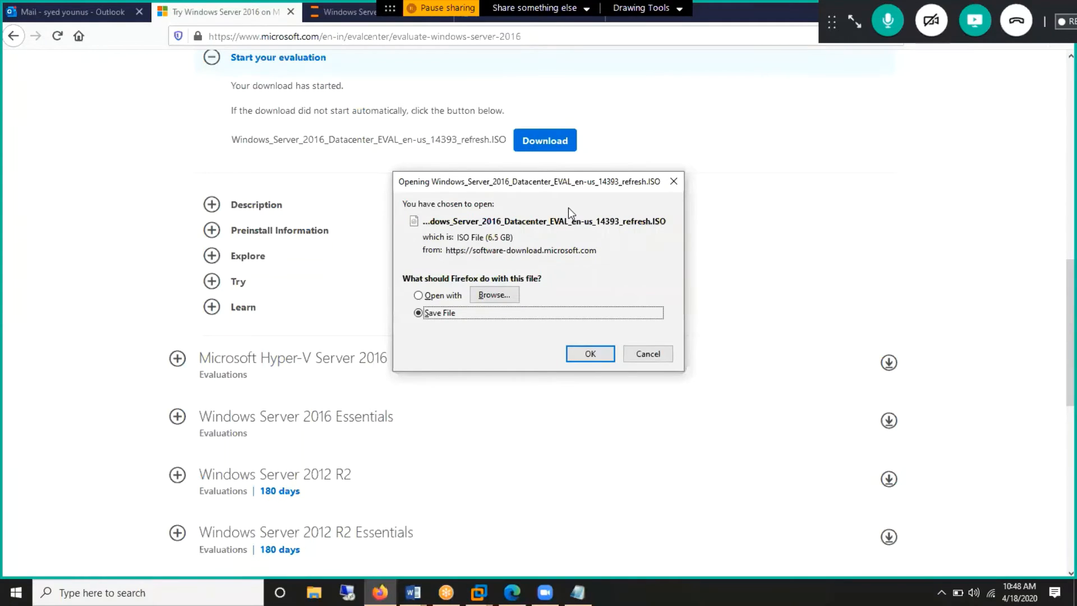
left_click(665, 360)
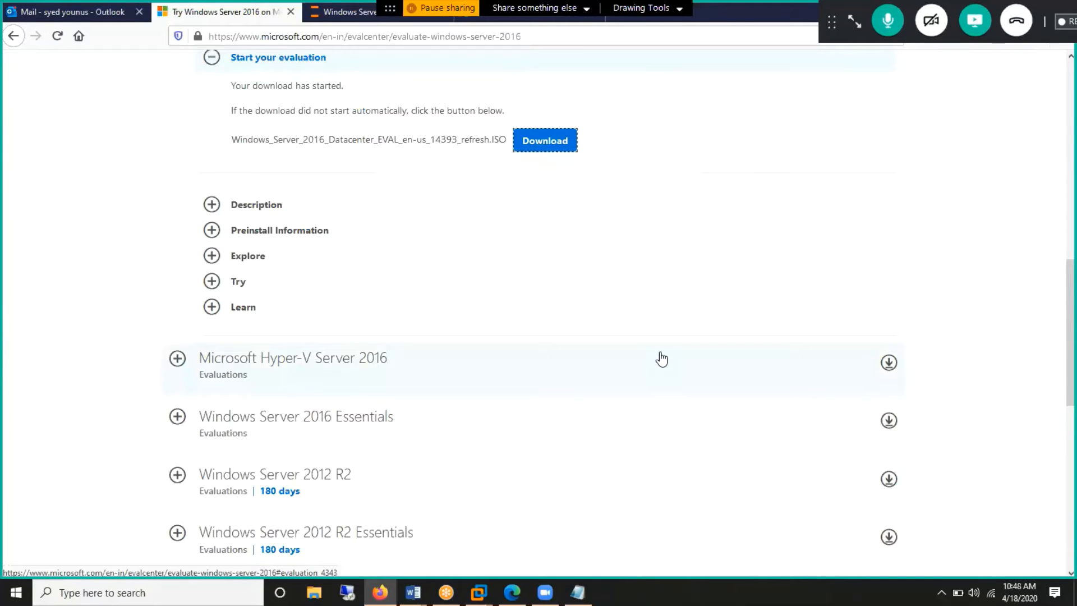
Step: Open File Explorer and show the contents of New Volume (D:)
left_click(314, 592)
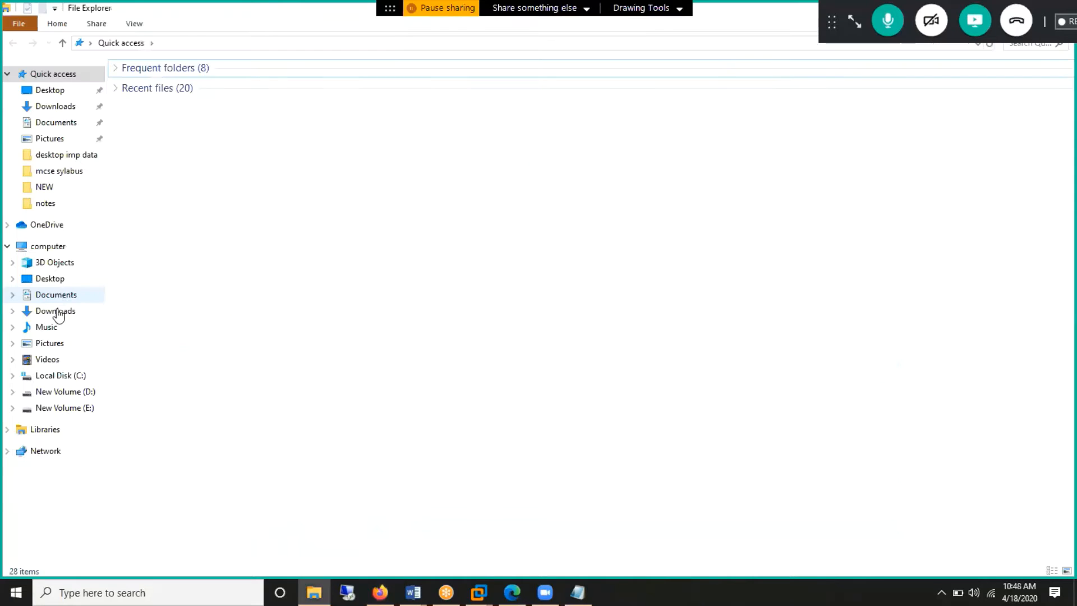
left_click(72, 393)
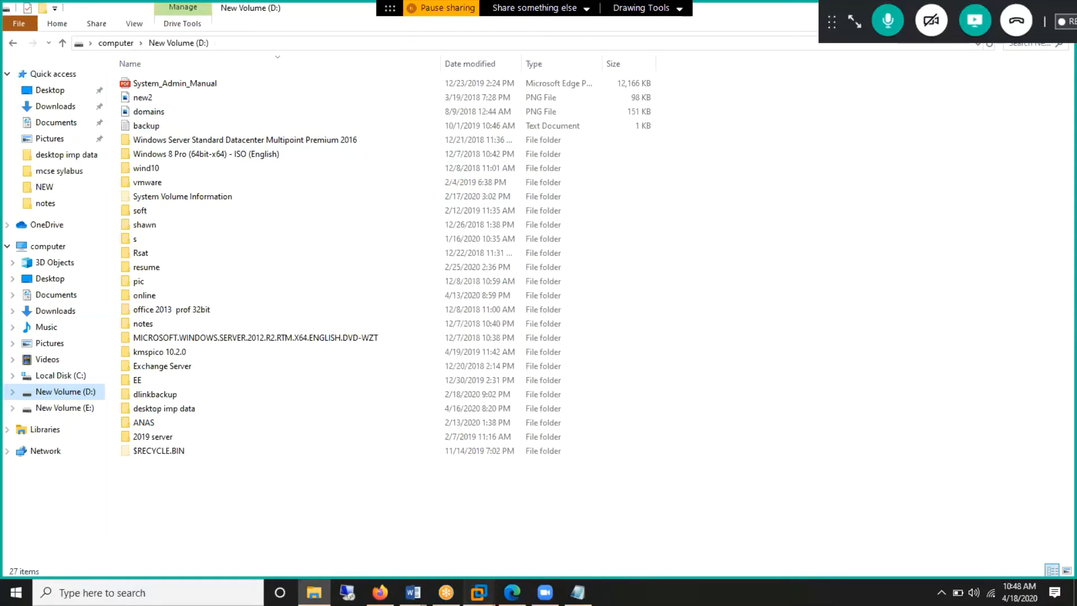
Step: Switch to the virtual machine's Windows Server 2016 setup, keep English (United States) for language and time format and US keyboard, and continue
mouse_move(479, 592)
left_click(473, 513)
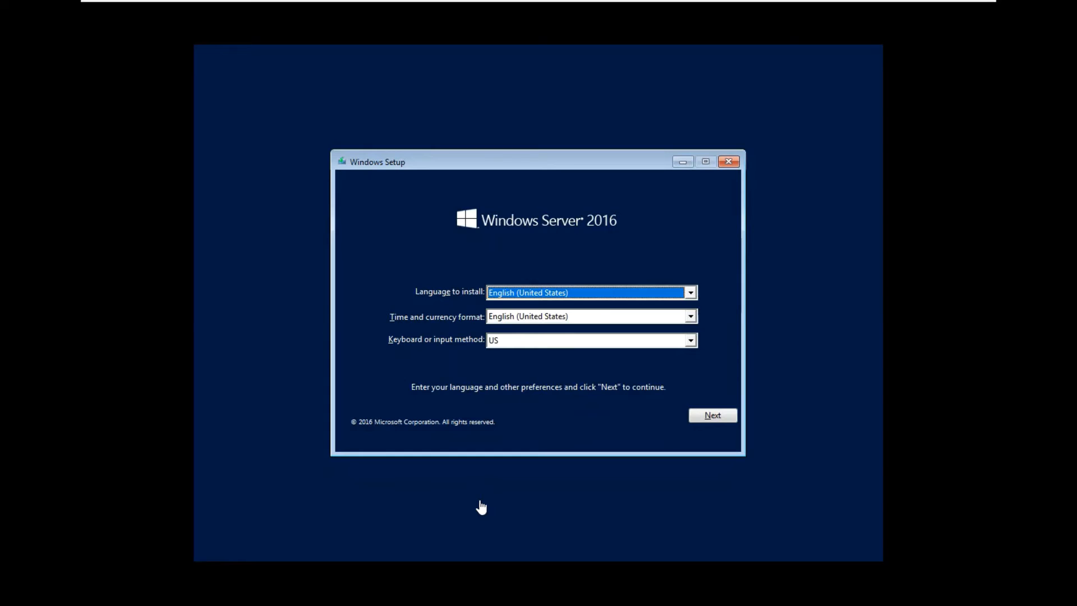
left_click(526, 304)
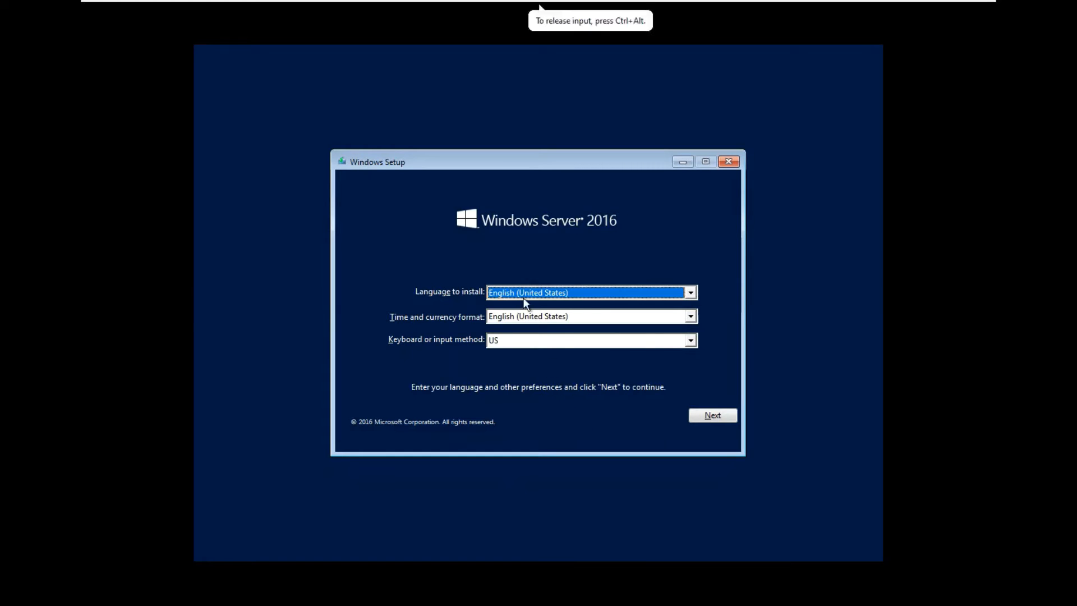
left_click(524, 298)
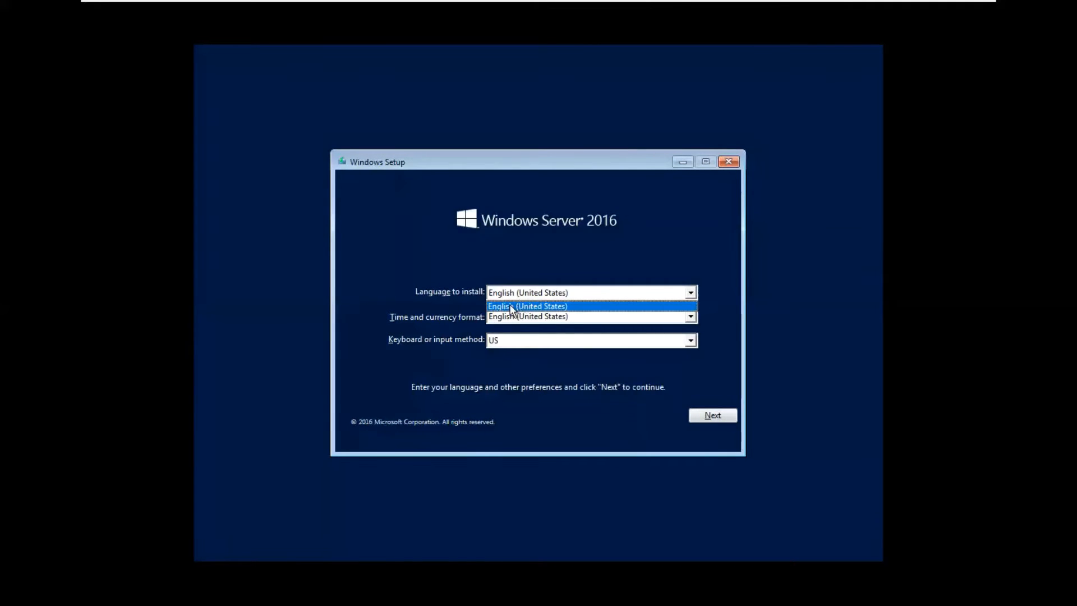
left_click(512, 307)
left_click(528, 318)
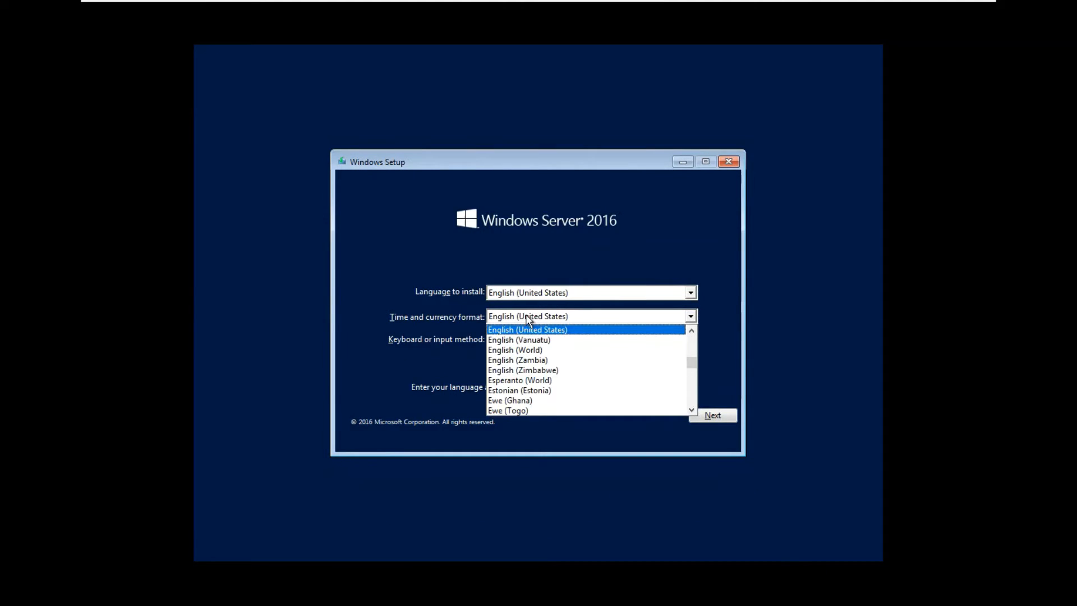
left_click(527, 317)
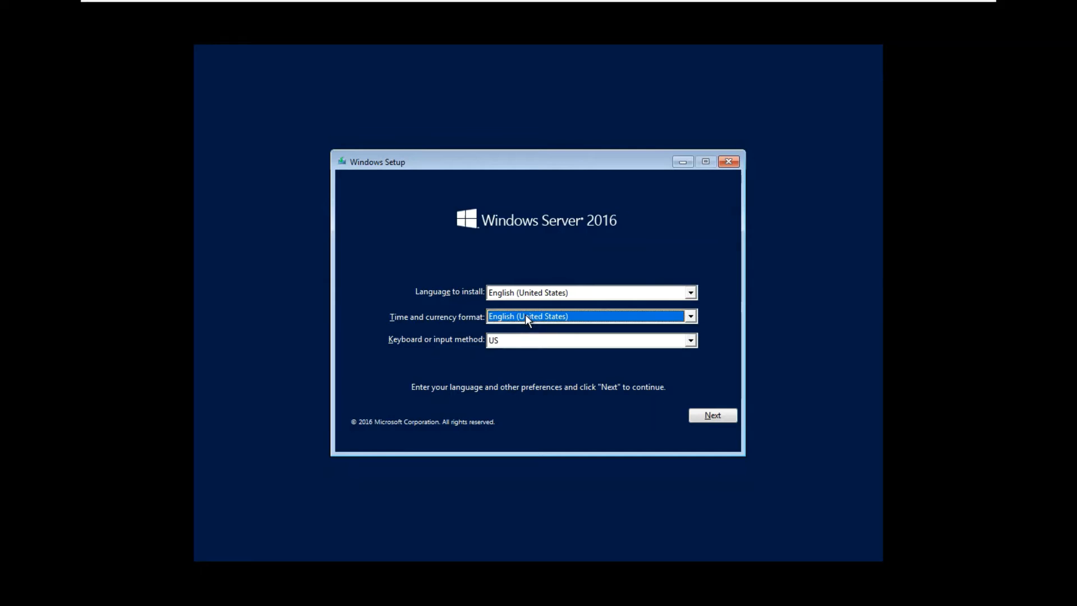
left_click(719, 413)
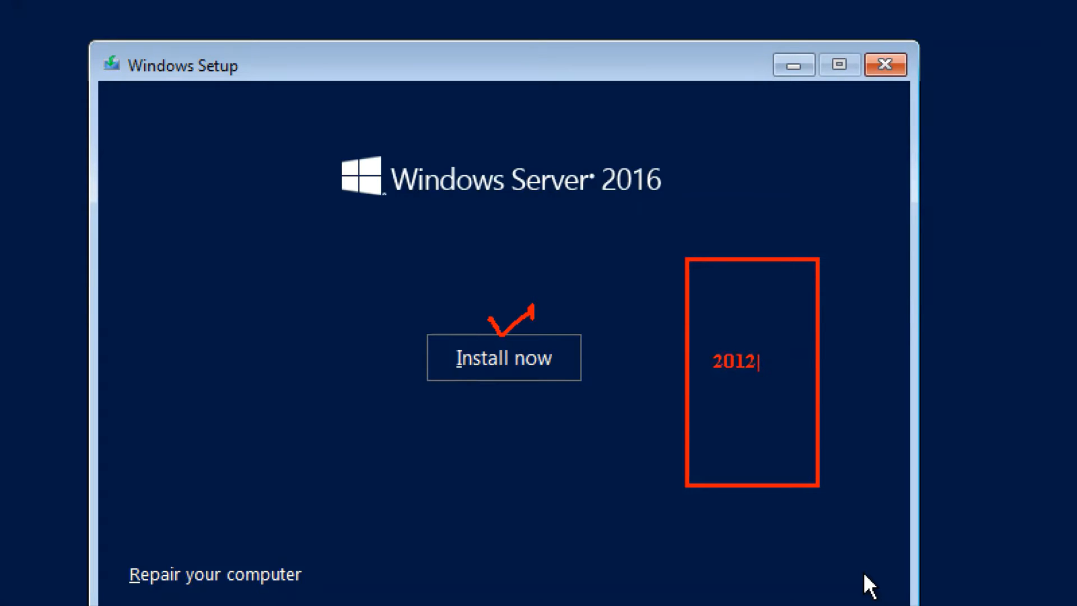
Step: Tick the 2016 note, frame Repair your computer with an arrow pointing to it, and mark the Install now option with annotations
key("Escape")
mouse_move(782, 308)
left_mouse_down()
mouse_move(739, 346)
mouse_move(738, 331)
mouse_move(739, 343)
left_mouse_up()
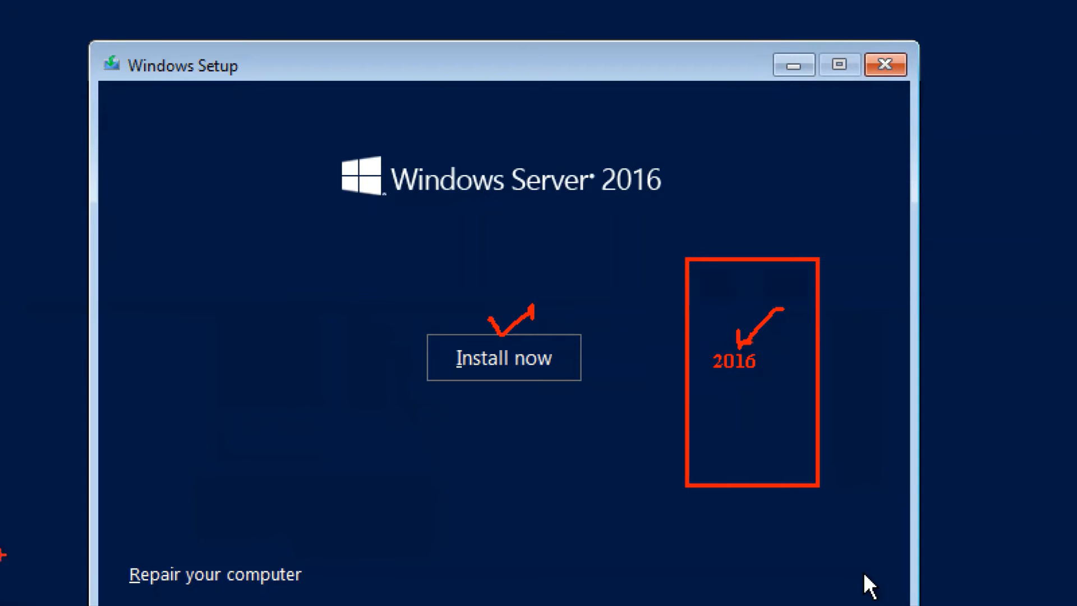
mouse_move(126, 548)
left_mouse_down()
mouse_move(142, 605)
mouse_move(341, 597)
left_mouse_up()
mouse_move(320, 427)
left_mouse_down()
mouse_move(264, 481)
mouse_move(229, 552)
left_mouse_up()
left_click_drag(229, 553, 266, 540)
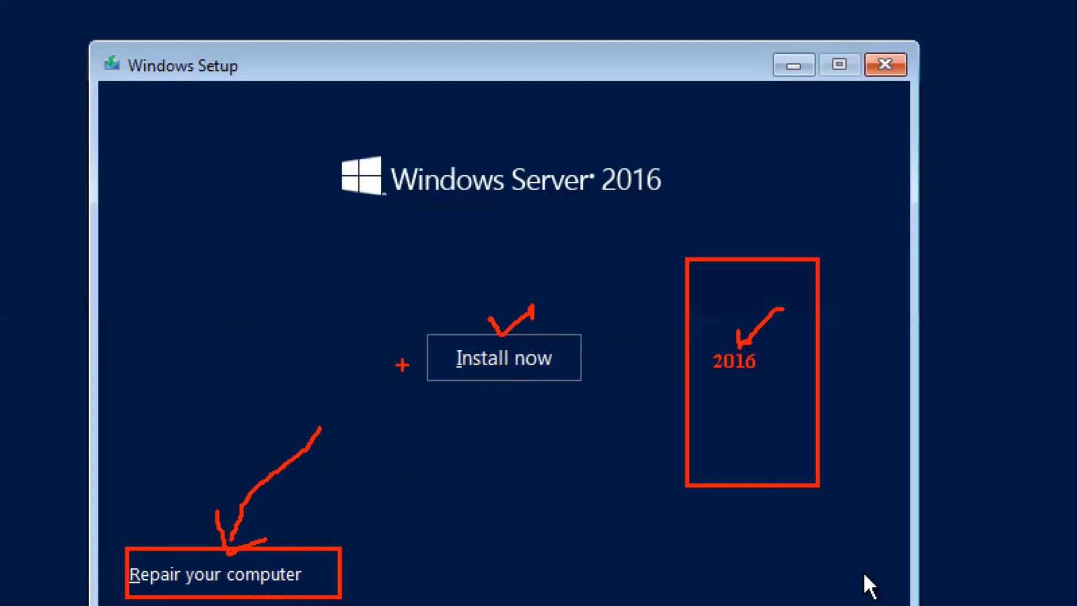
left_click_drag(401, 357, 435, 341)
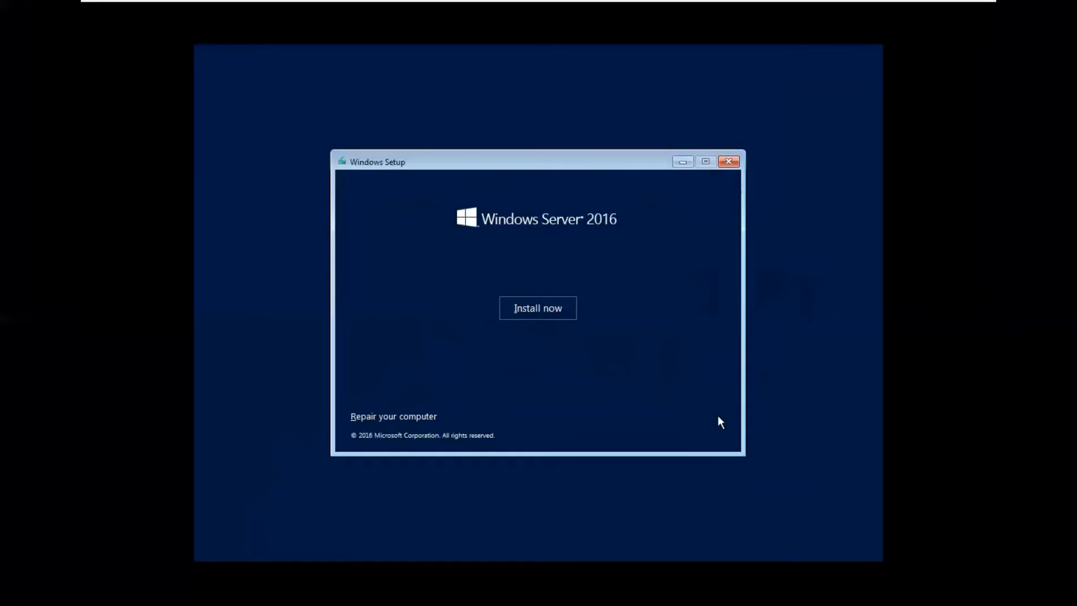
Step: Start the Windows Server 2016 installation in the virtual machine
left_click(720, 421)
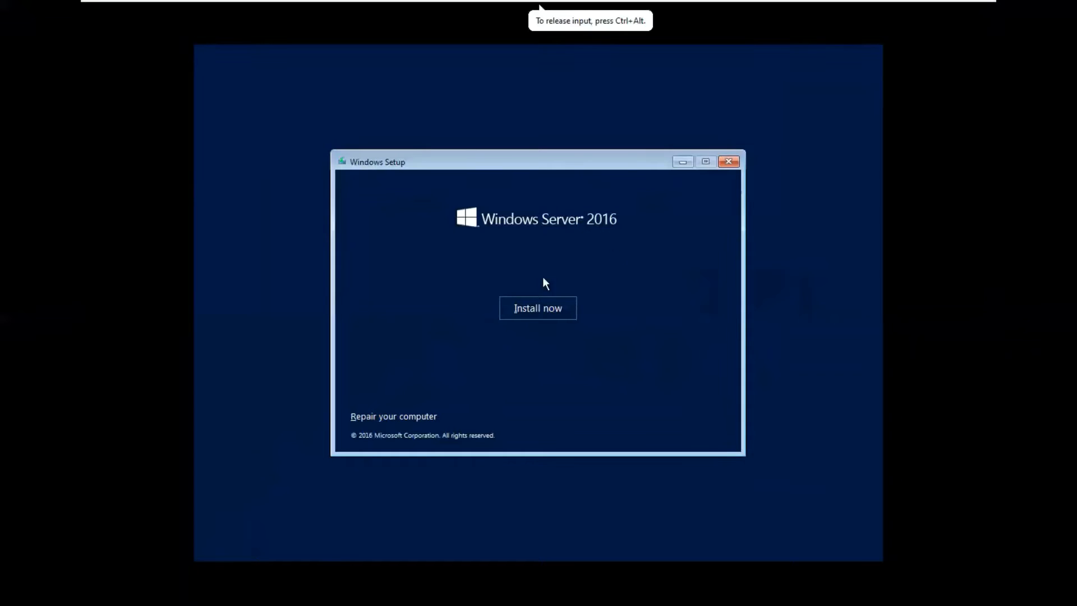
left_click(537, 308)
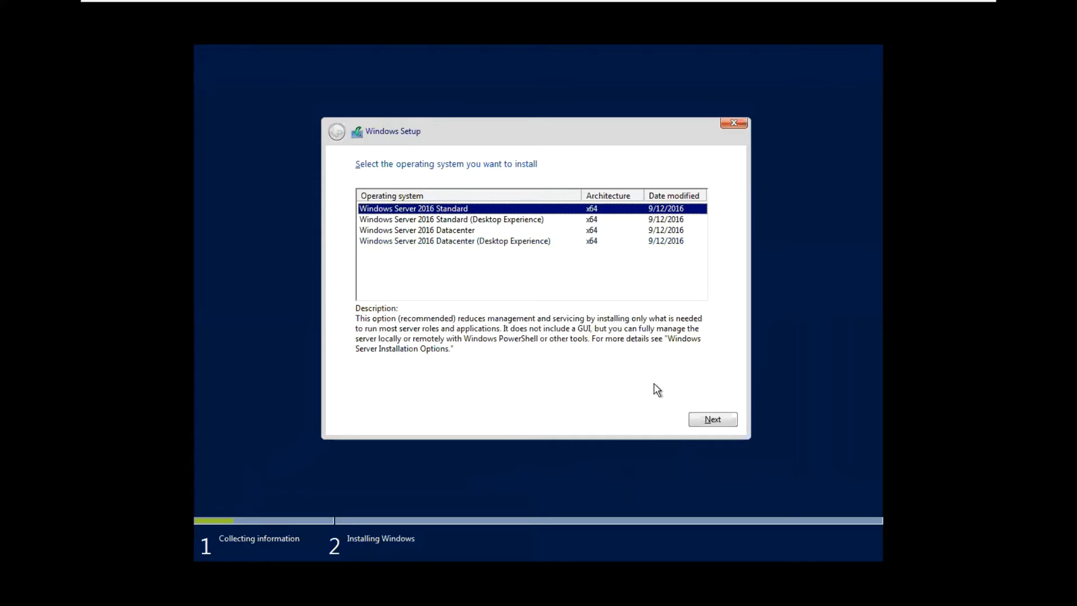
Step: Annotate the operating system selection page with windows 7 and, further below, windows 7 home basic
key("ctrl+alt")
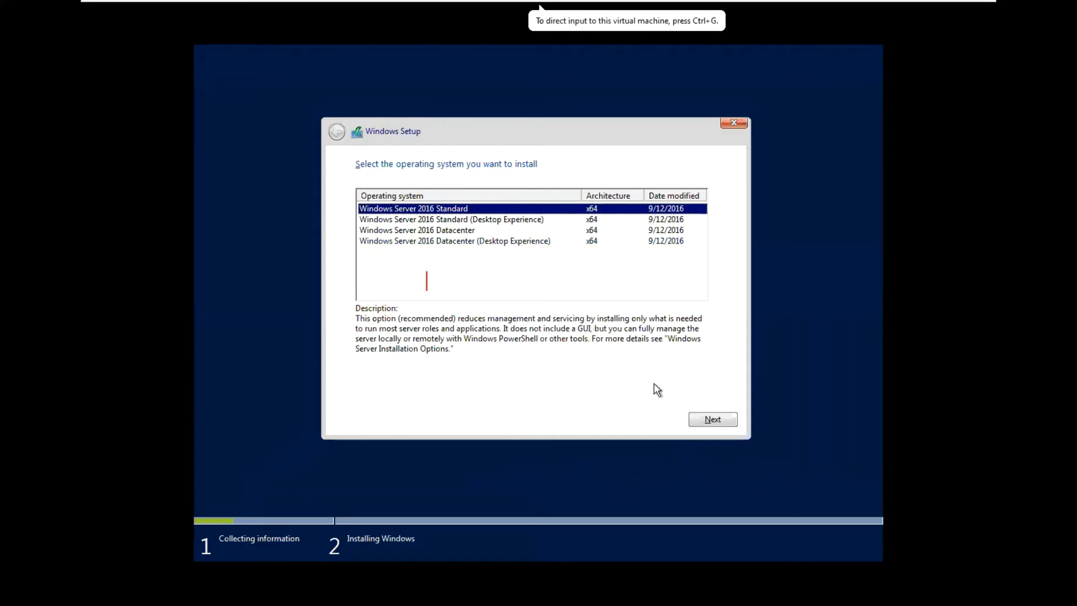
type("windows 7")
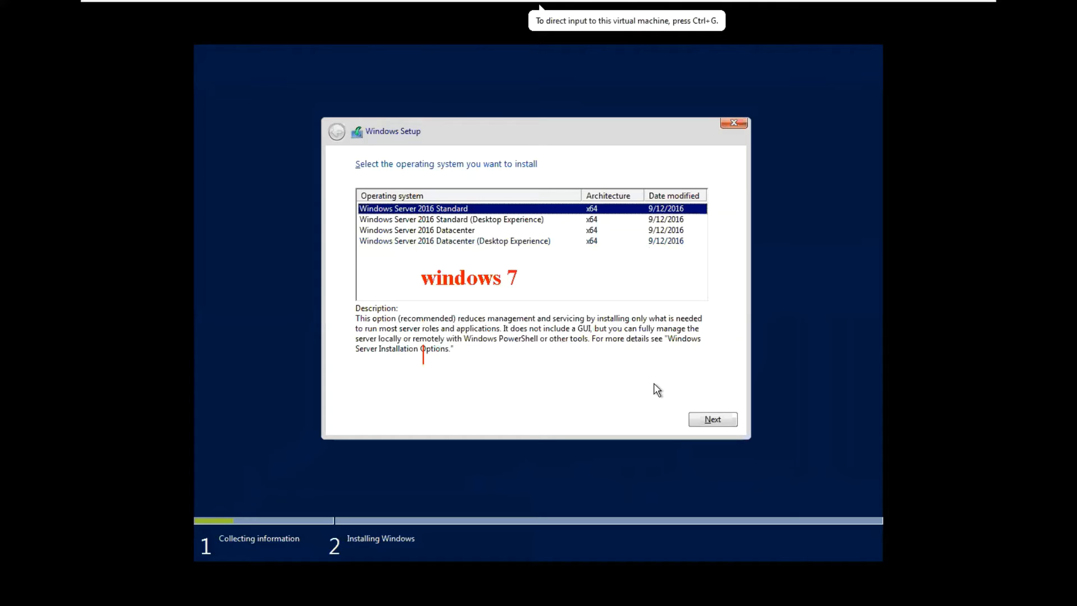
left_click(423, 379)
type("windows 7")
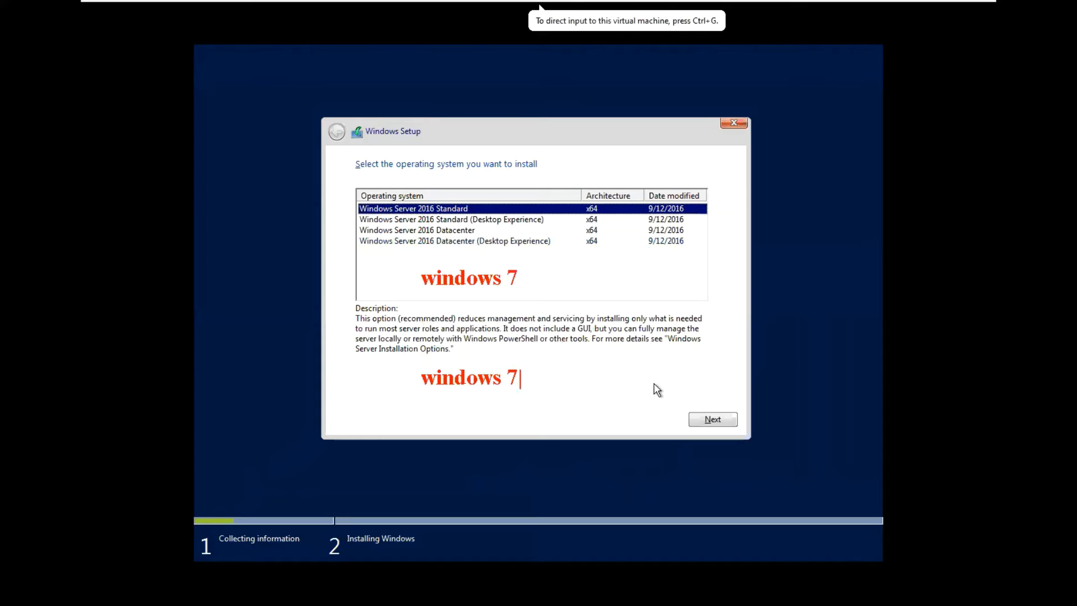
type(" home ")
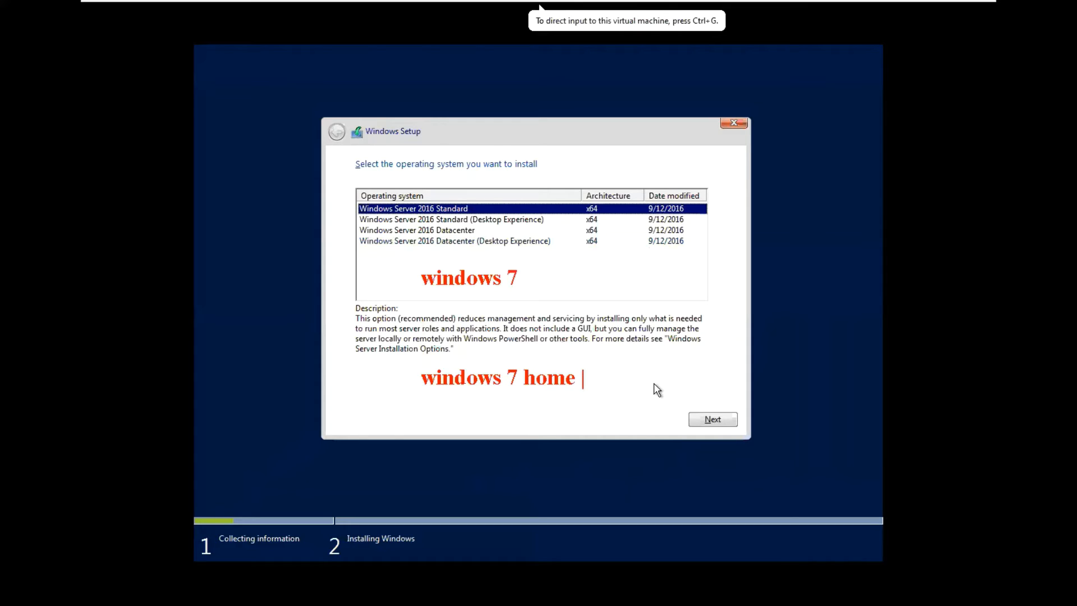
type("basic")
key("Return")
Step: Write ultimate, Enterprize and Pro as a list beneath home basic in the Windows 7 annotation
key("Escape")
key("t")
type("ultimate")
key("Return")
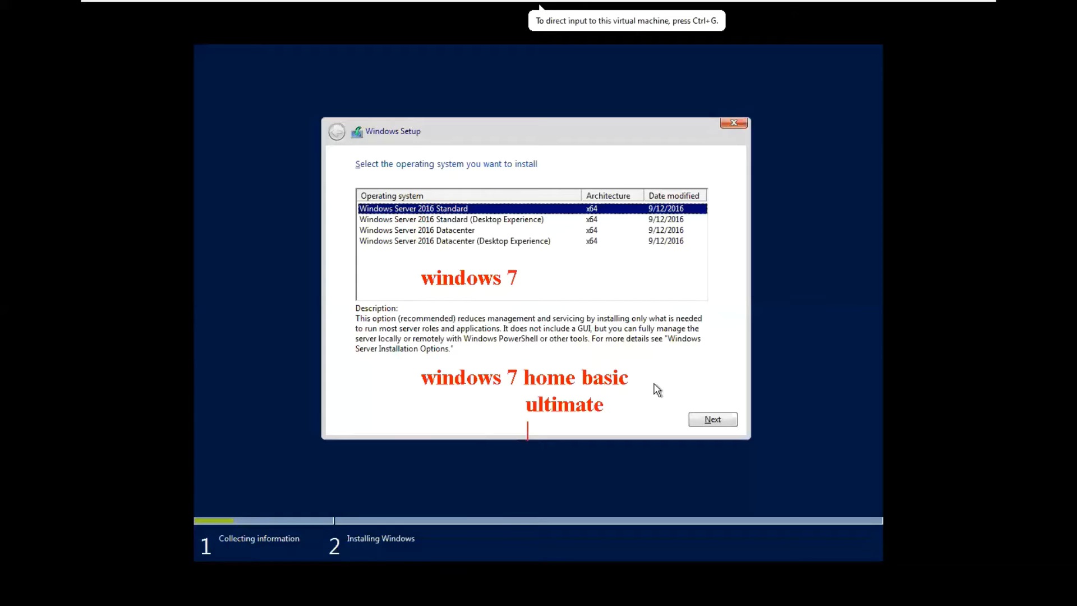
type("Enterprize")
key("Return")
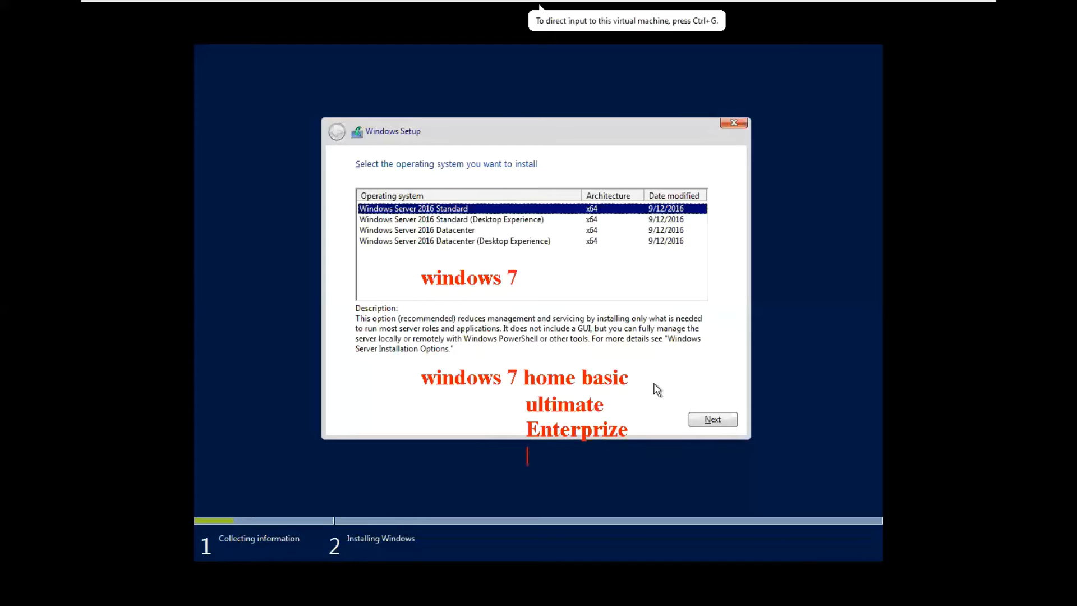
type("Pro")
key("Escape")
Step: Draw an arrow pointing to home basic, and clear all annotations from the operating system selection page
left_click_drag(664, 346, 631, 364)
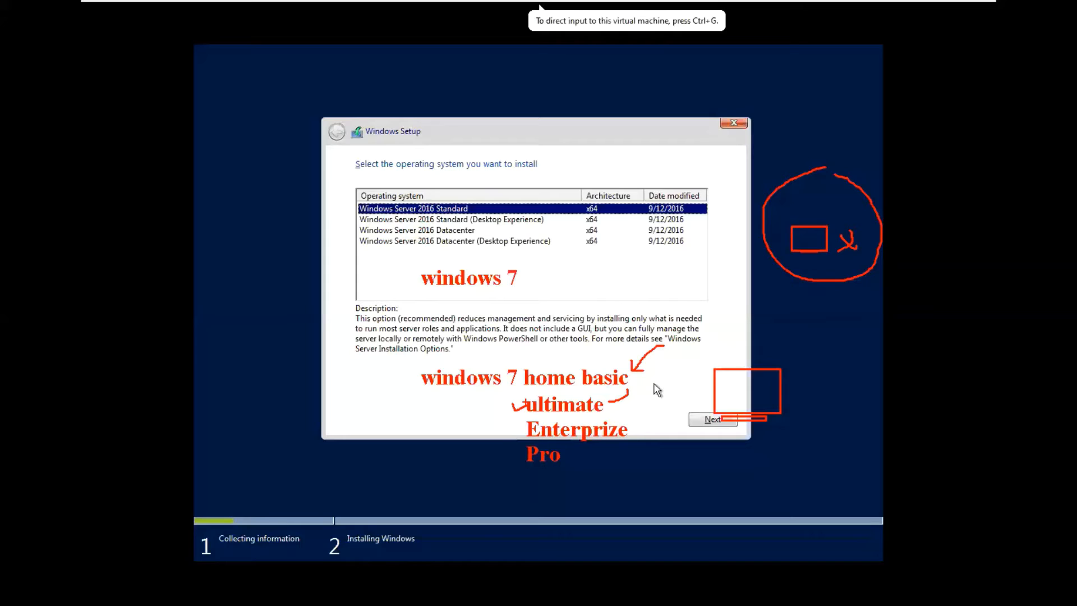
key("Escape")
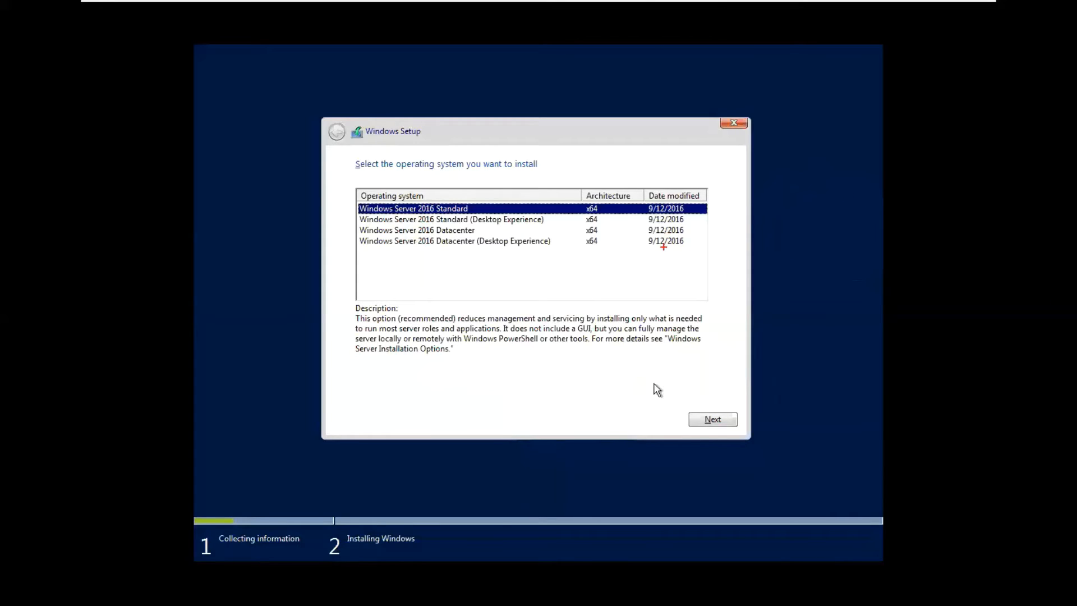
Step: Annotate the blank area below the operating system list with 2012 Foundation, and write Essential under Foundation
type("t")
type("2012 ")
type(" Foutn")
key("BackSpace")
key("BackSpace")
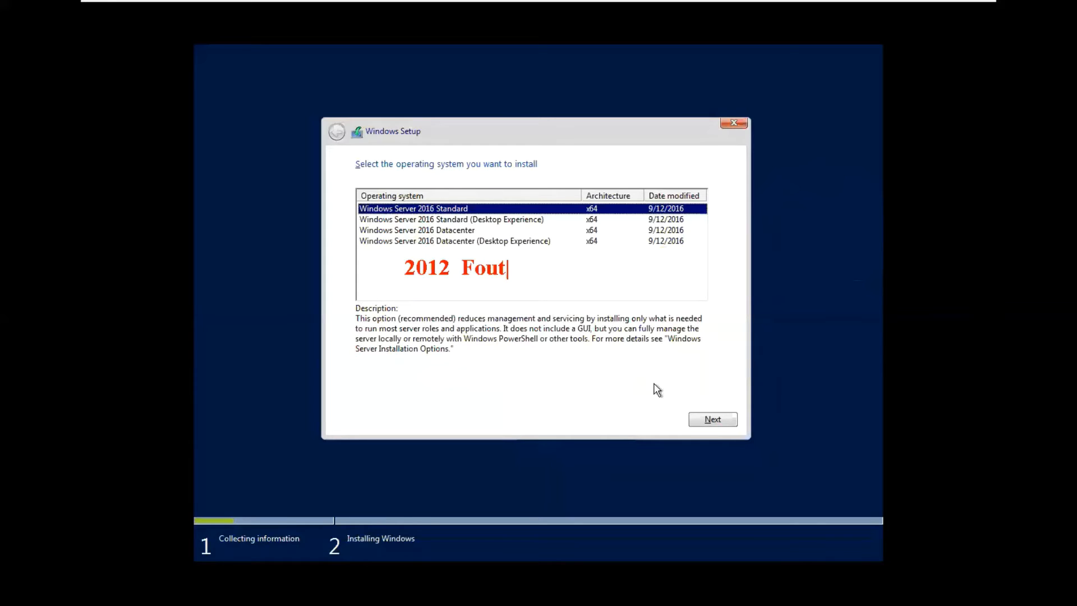
type("ndatt")
key("BackSpace")
type("ion")
key("Return")
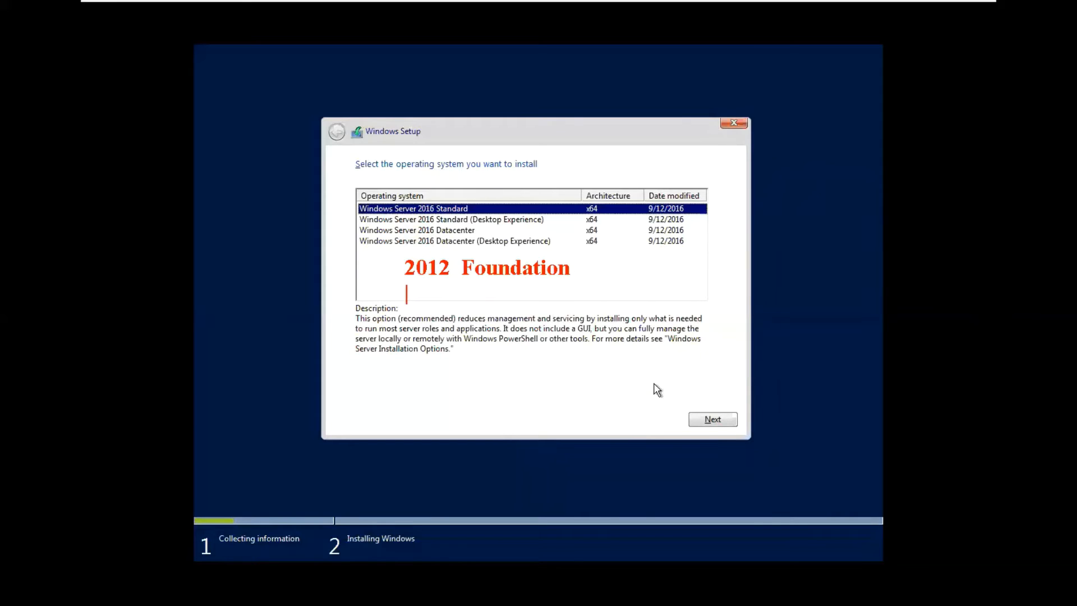
key("Escape")
type("tion Esse")
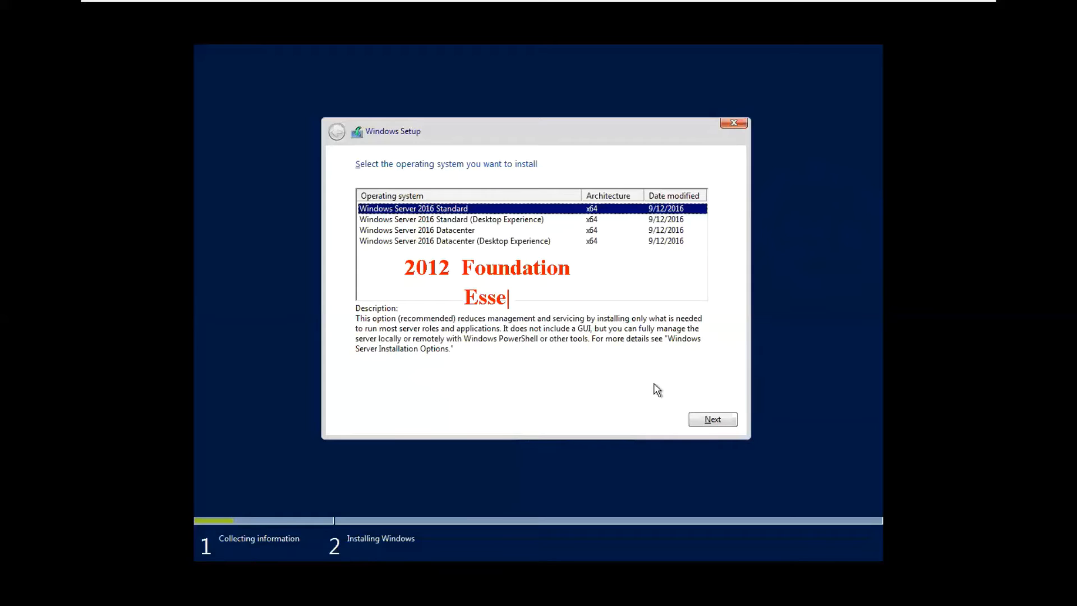
type("ntial")
key("Escape")
Step: Write Standard and DC in a second column beside the 2012 Foundation and Essential annotation
type("tS")
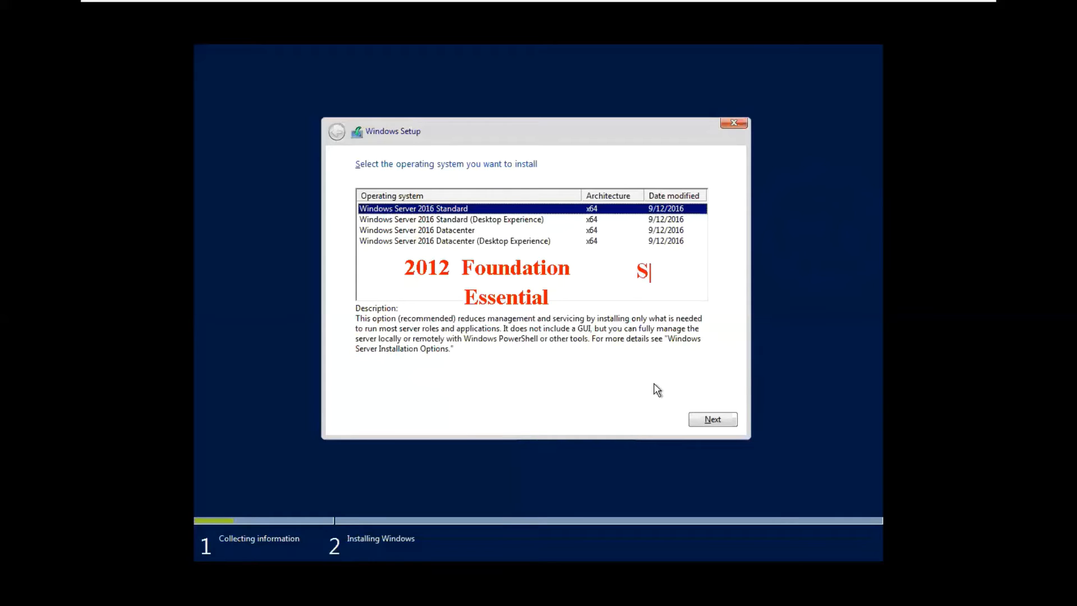
type("tandard")
key("Return")
type("DC")
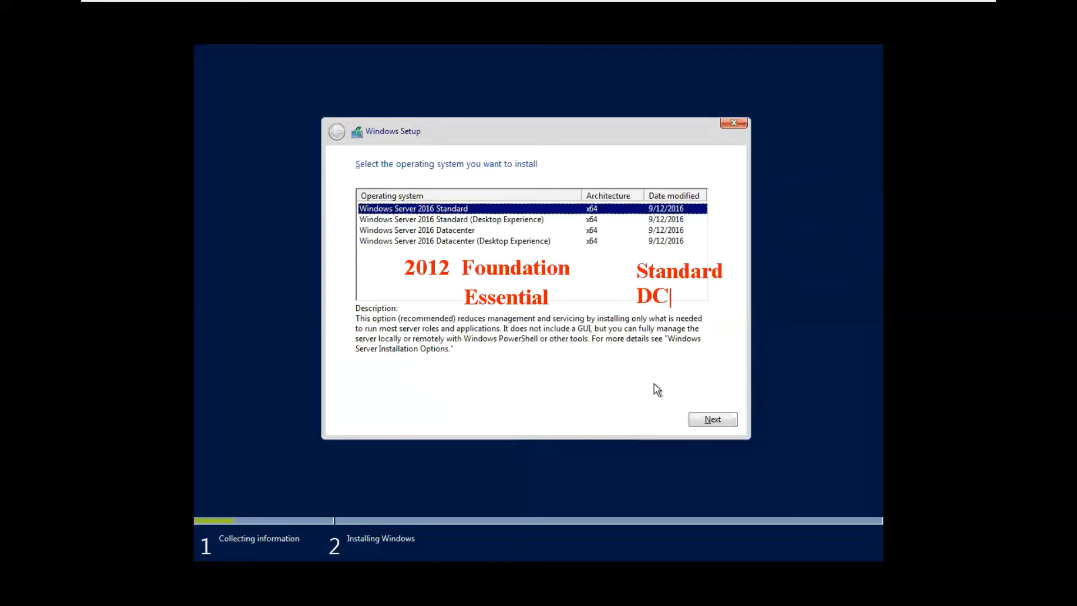
Step: Box the Foundation and Essential annotations, draw marks beside the edition names, and clear all annotations from the operating system selection page
key("Escape")
mouse_move(455, 239)
left_mouse_down()
mouse_move(468, 307)
mouse_move(584, 323)
left_mouse_up()
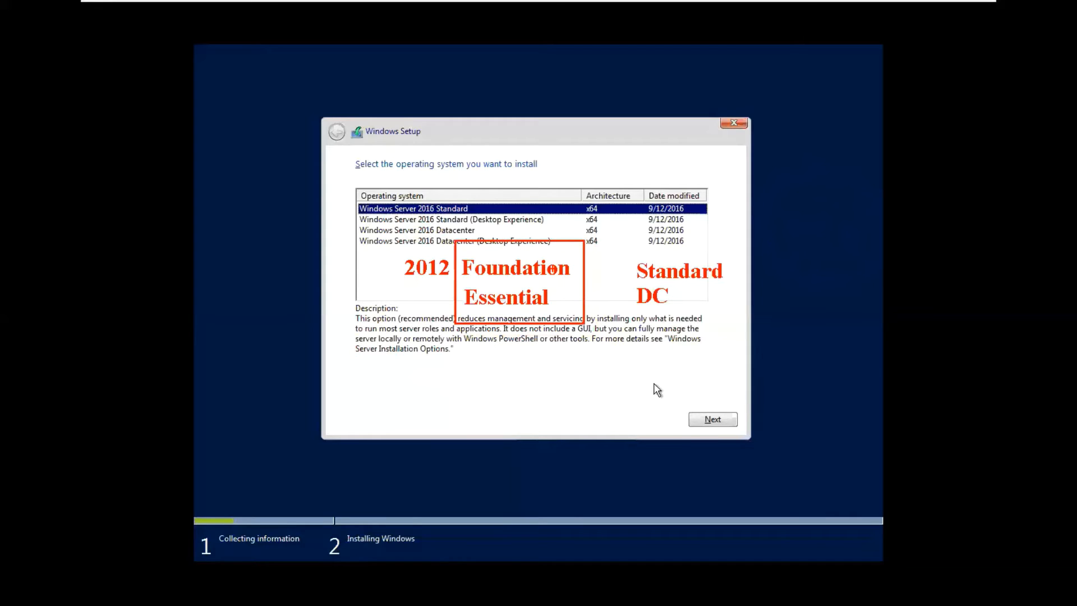
left_click_drag(550, 241, 537, 258)
mouse_move(429, 290)
left_mouse_down()
mouse_move(462, 308)
mouse_move(442, 302)
left_mouse_up()
left_click_drag(616, 277, 625, 273)
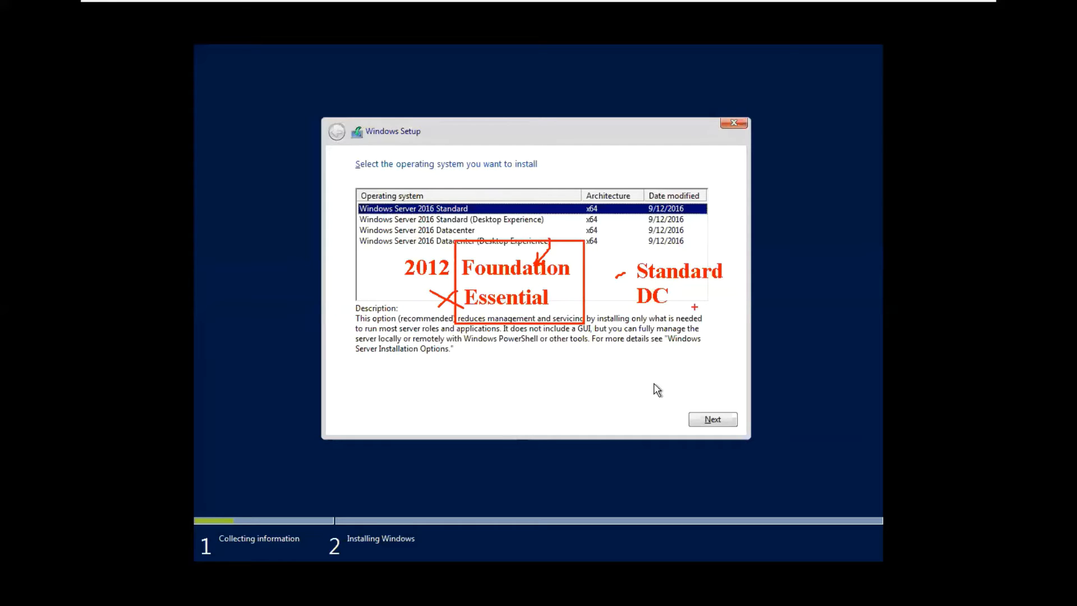
mouse_move(693, 288)
left_mouse_down()
mouse_move(732, 282)
mouse_move(676, 293)
left_mouse_up()
key("Escape")
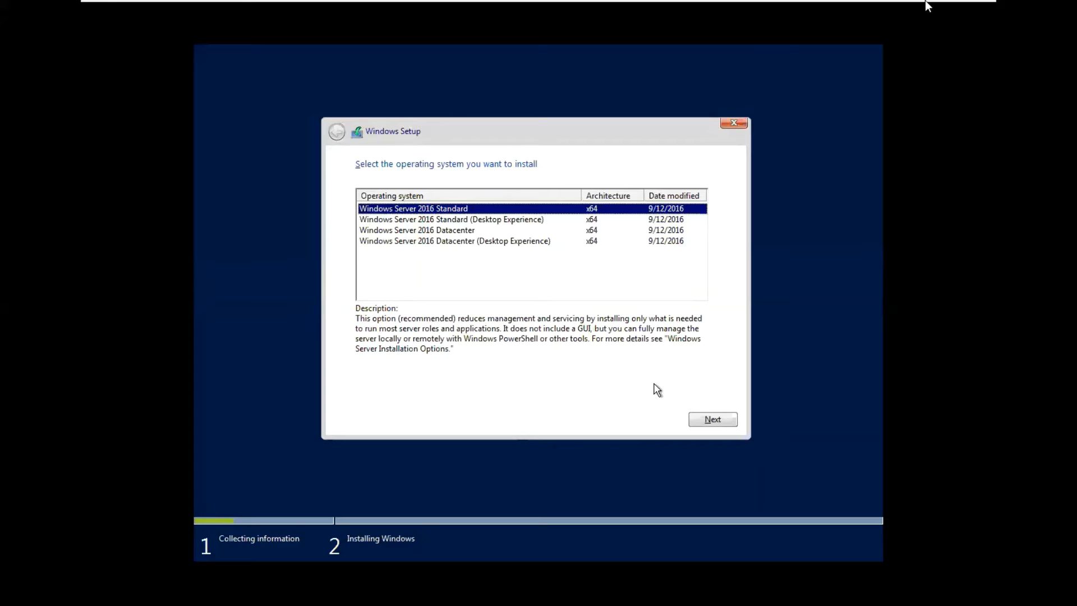
Step: Minimize the virtual machine, switch to Firefox, and show the Thomas-Krenn Windows Server 2016 editions comparison page
mouse_move(934, 5)
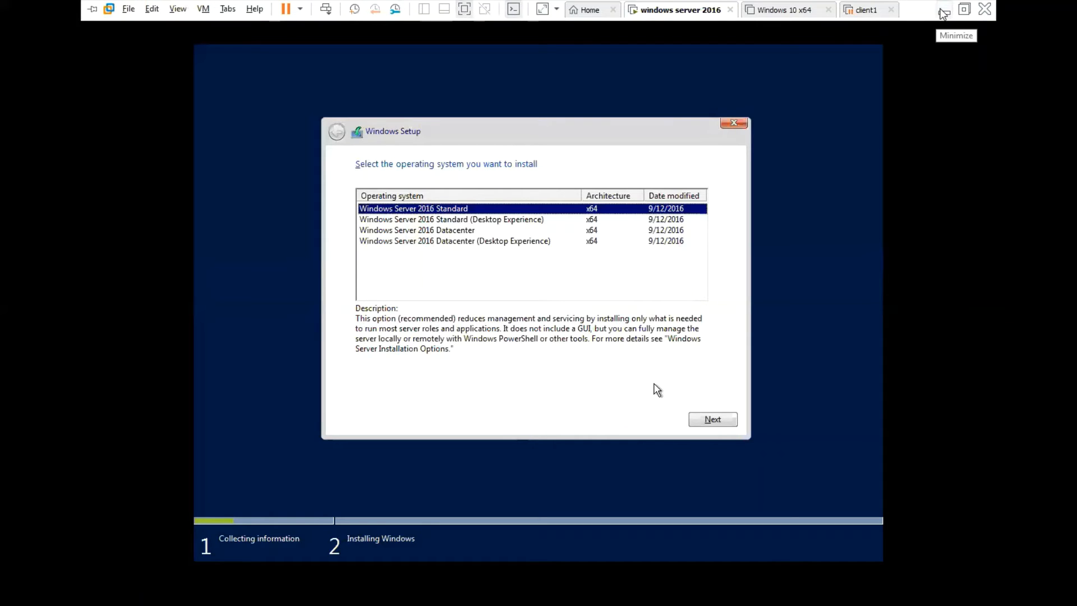
left_click(945, 14)
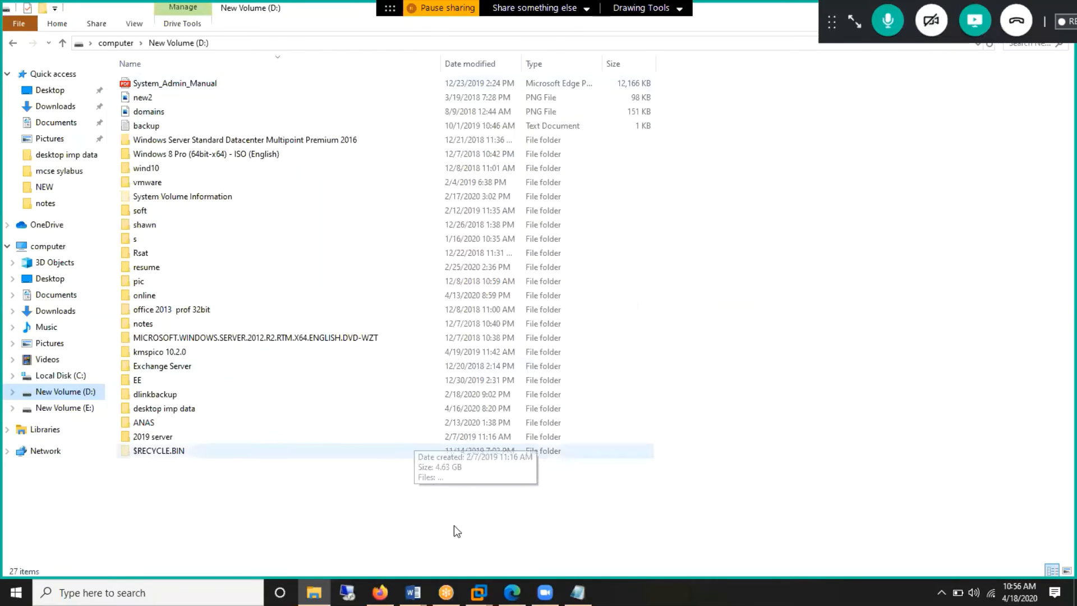
left_click(380, 592)
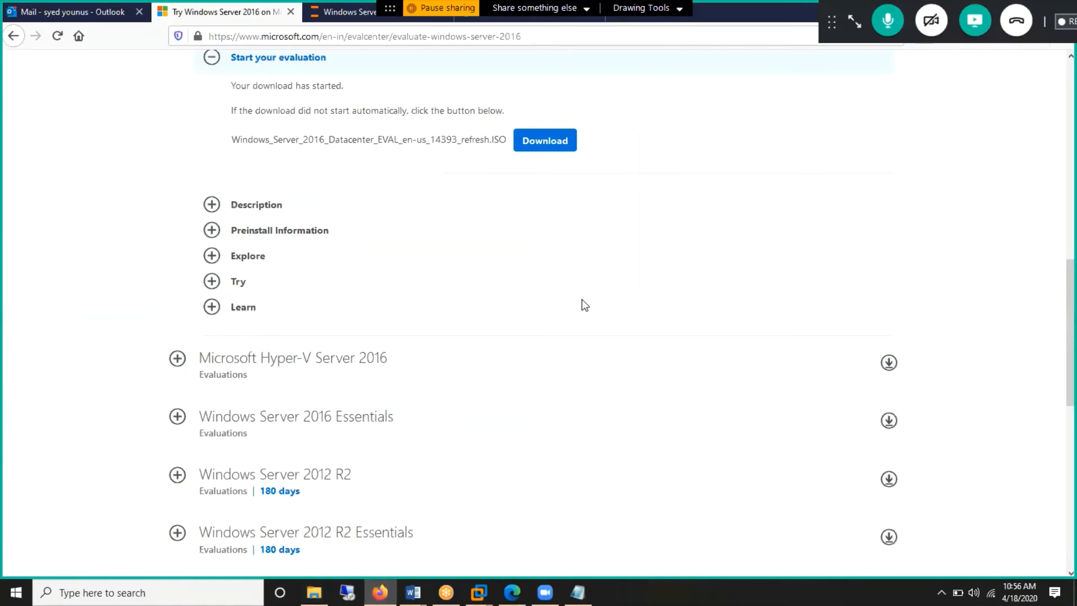
left_click(548, 7)
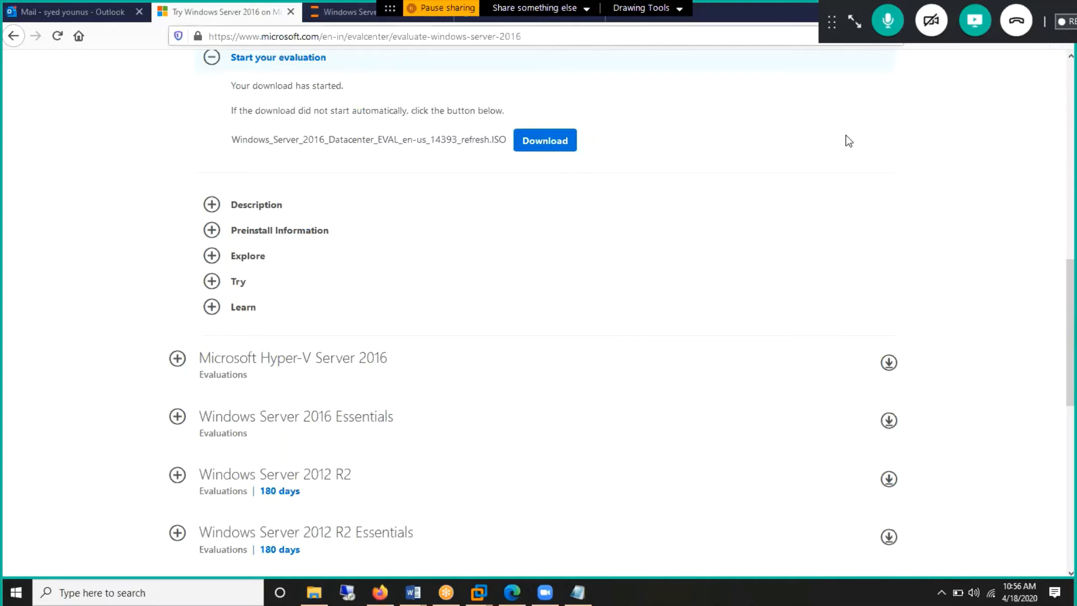
left_click(353, 16)
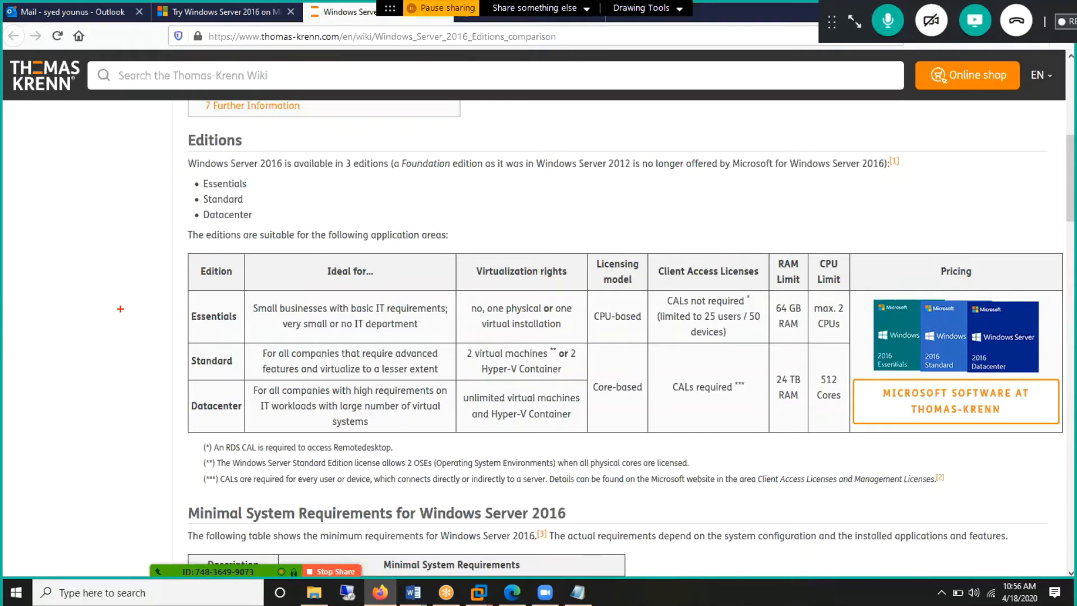
Step: Draw tick marks beside the Essentials, Standard and Datacenter rows of the editions table
mouse_move(169, 317)
left_mouse_down()
mouse_move(179, 325)
mouse_move(198, 309)
left_mouse_up()
left_click_drag(172, 360, 200, 354)
mouse_move(179, 404)
left_mouse_down()
mouse_move(186, 413)
mouse_move(209, 396)
left_mouse_up()
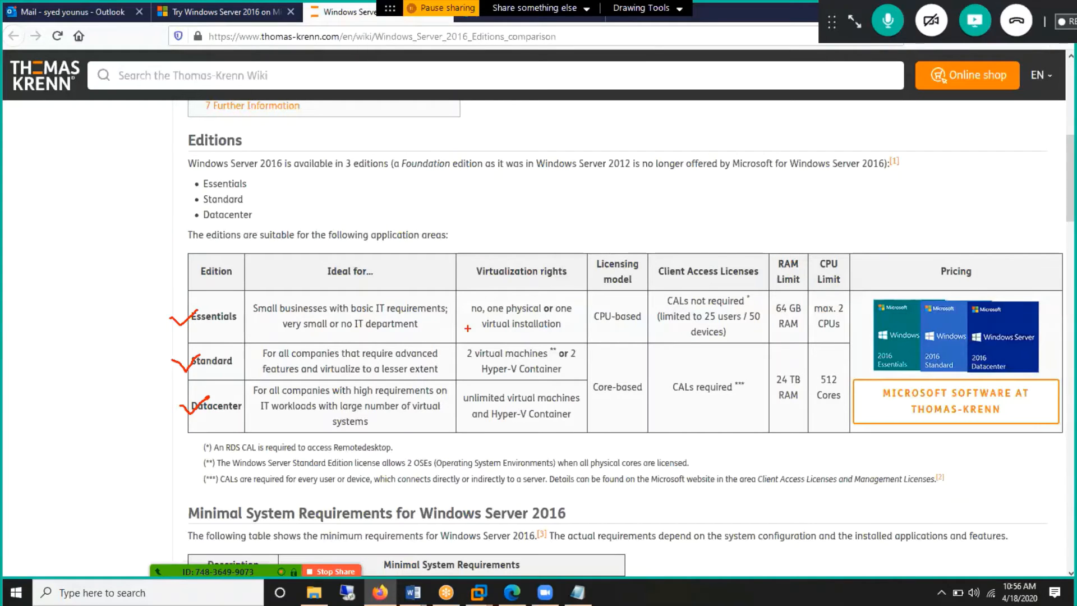
Step: Mark 25 users, 2 virtual machines and the Datacenter virtualization rights in the table, and clear the annotations
left_click_drag(730, 308, 700, 322)
mouse_move(480, 345)
left_mouse_down()
mouse_move(452, 347)
mouse_move(469, 360)
mouse_move(520, 365)
left_mouse_up()
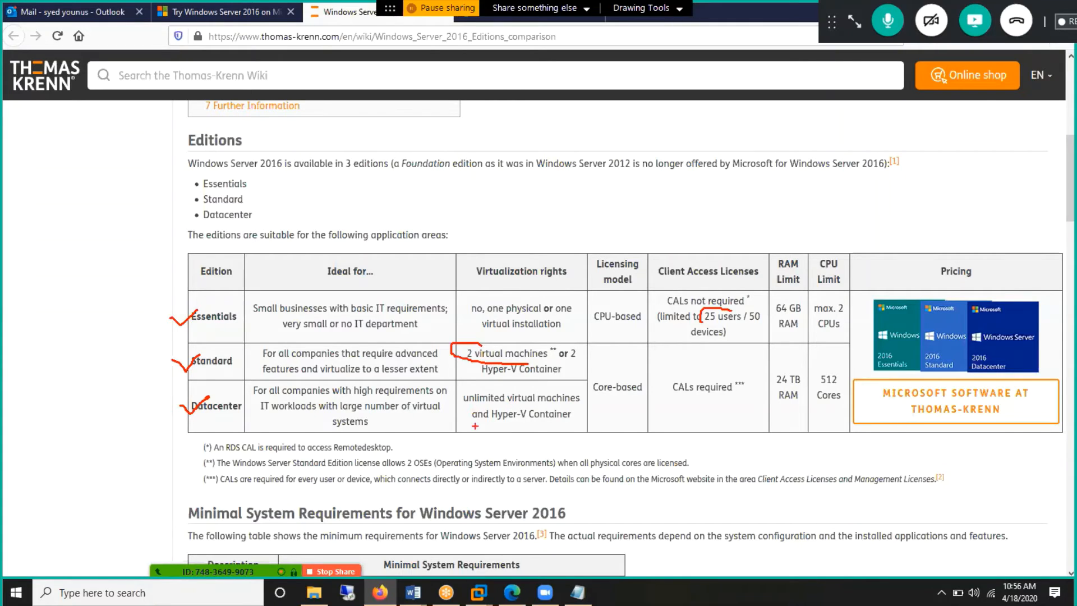
left_click_drag(474, 426, 539, 427)
left_click(1055, 249)
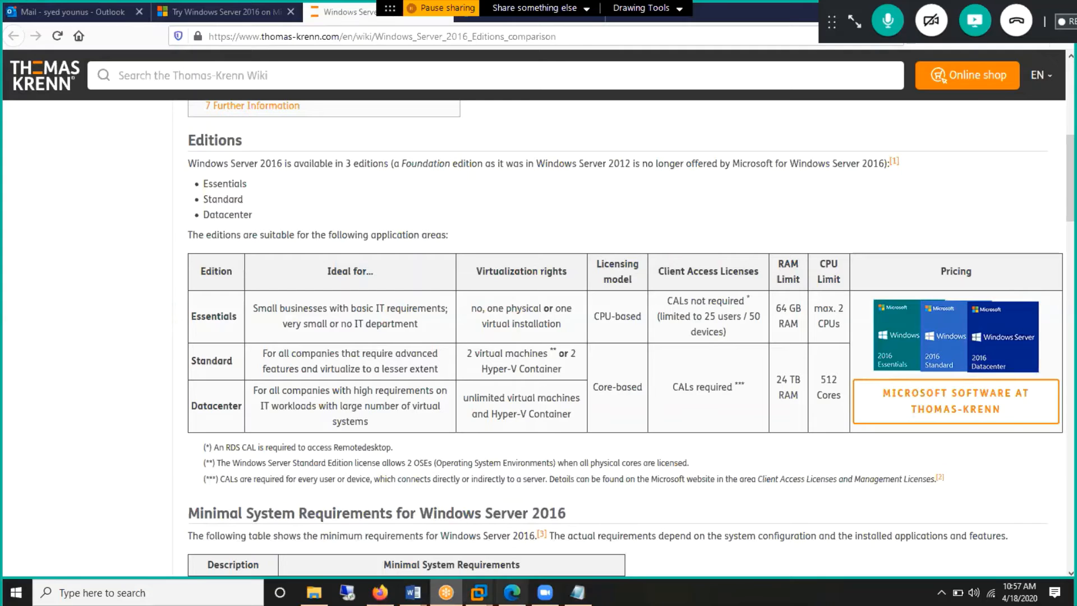
Step: Switch back to the windows server 2016 virtual machine and write GUI in the blank area below the operating system list
mouse_move(478, 592)
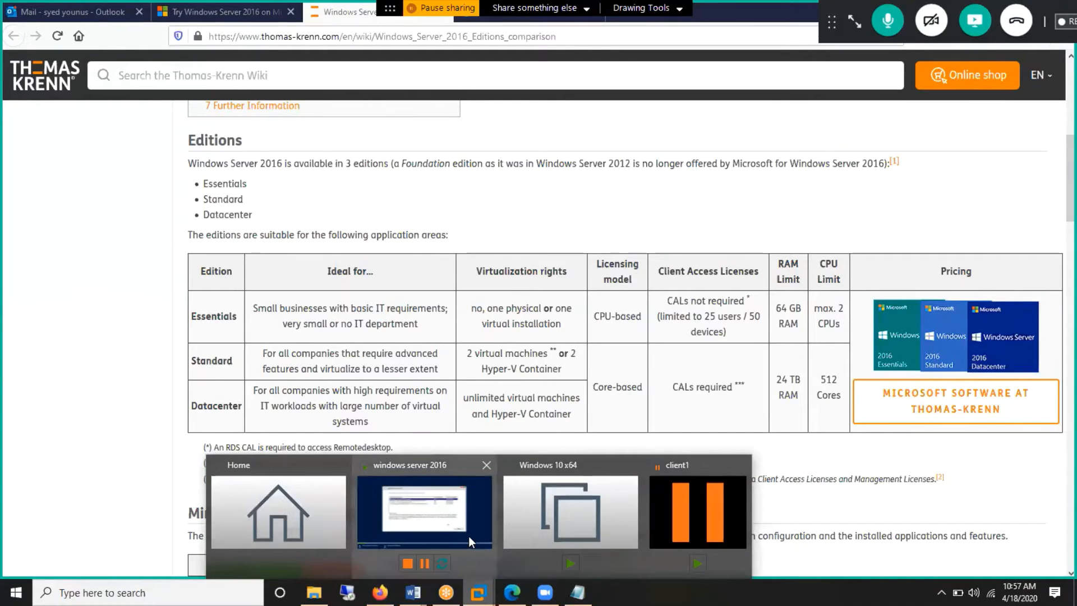
left_click(469, 536)
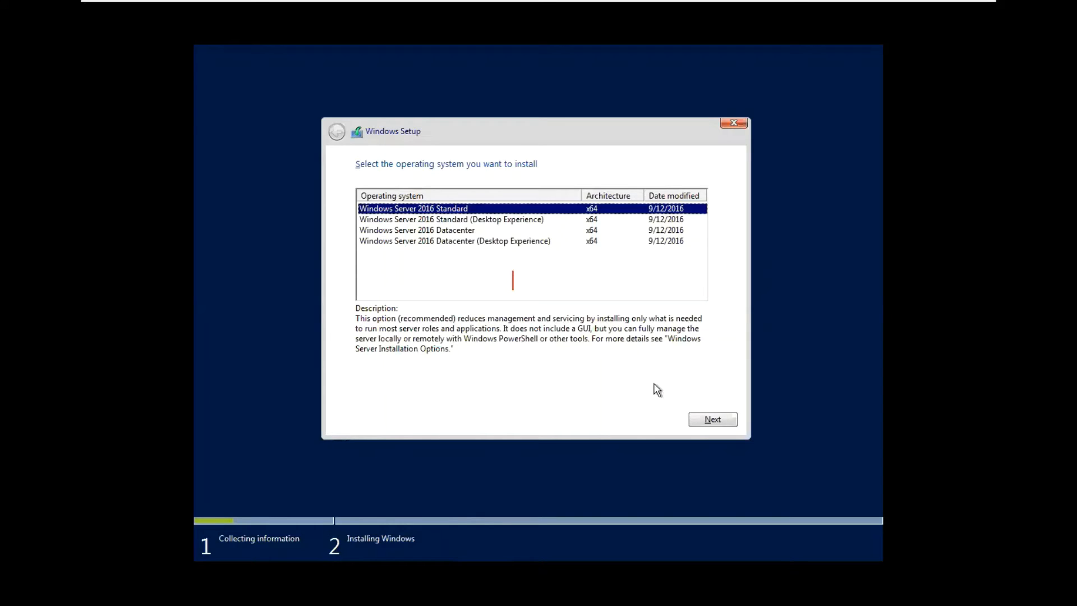
type("gu")
key("BackSpace")
key("BackSpace")
type("GUI")
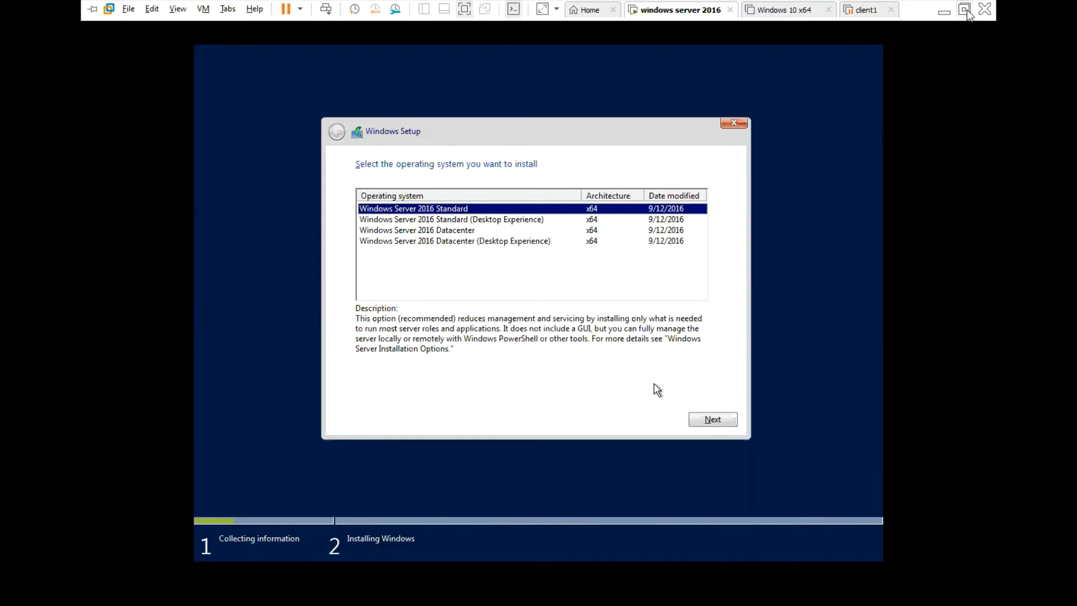
Step: Minimize the virtual machine, Firefox, File Explorer and PDF windows, and close Notepad to reveal the desktop
left_click(952, 15)
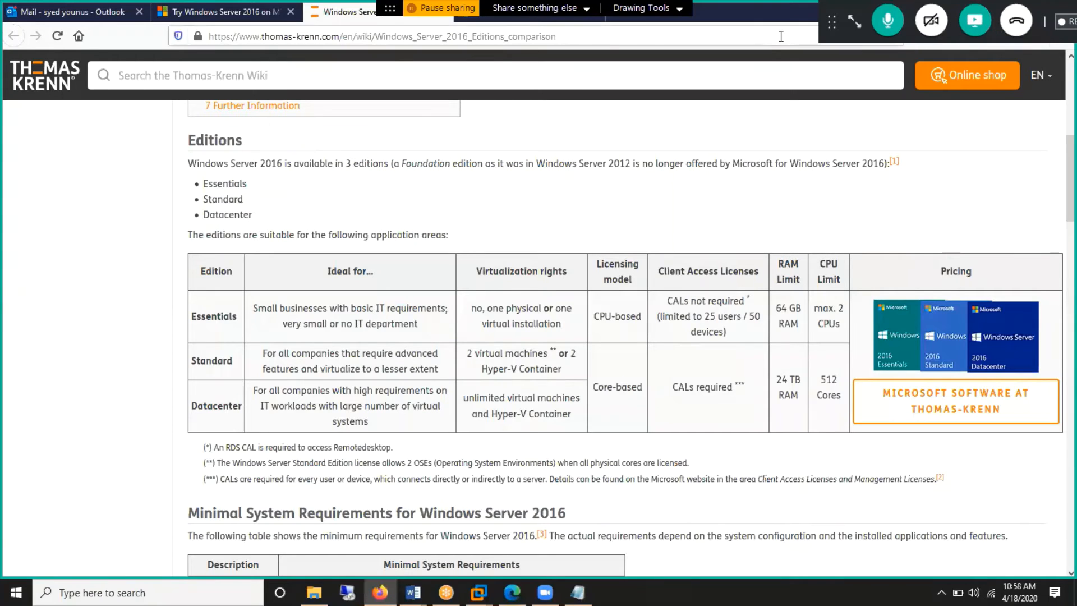
mouse_move(380, 592)
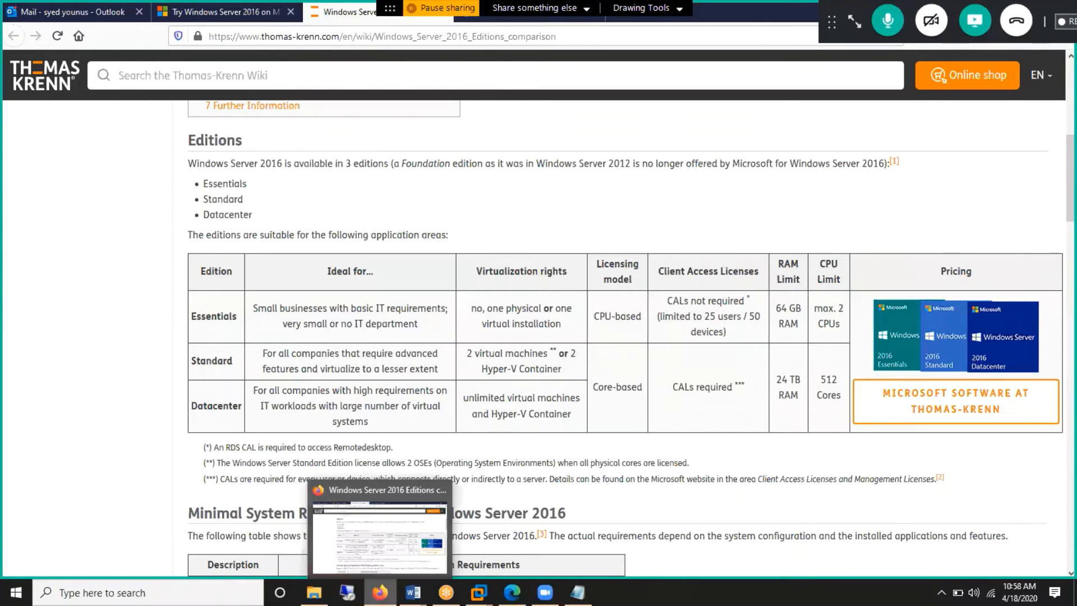
left_click(380, 592)
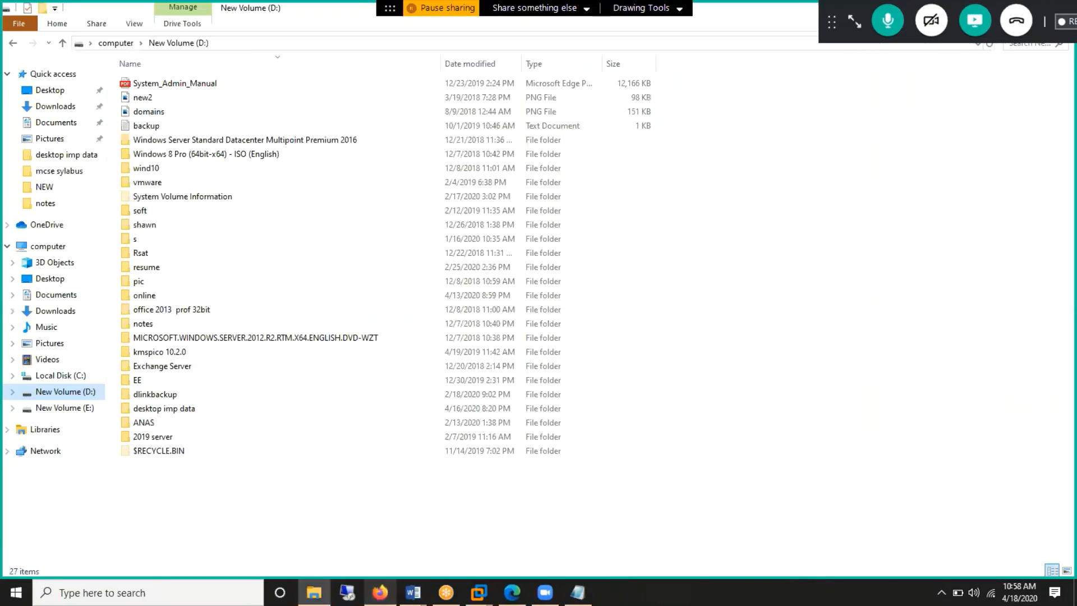
left_click(380, 592)
left_click(379, 591)
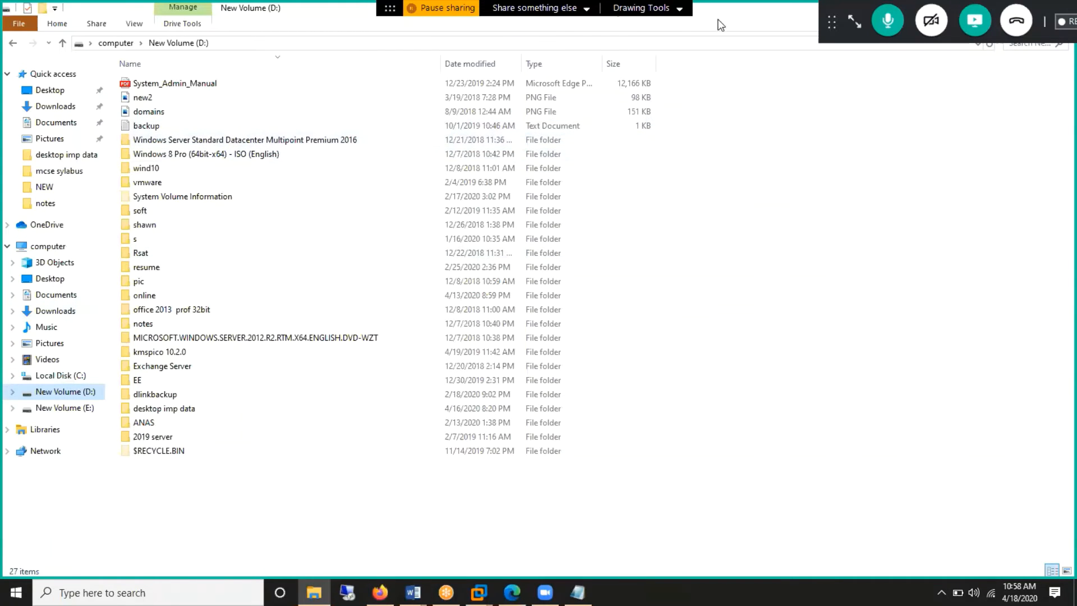
double_click(767, 14)
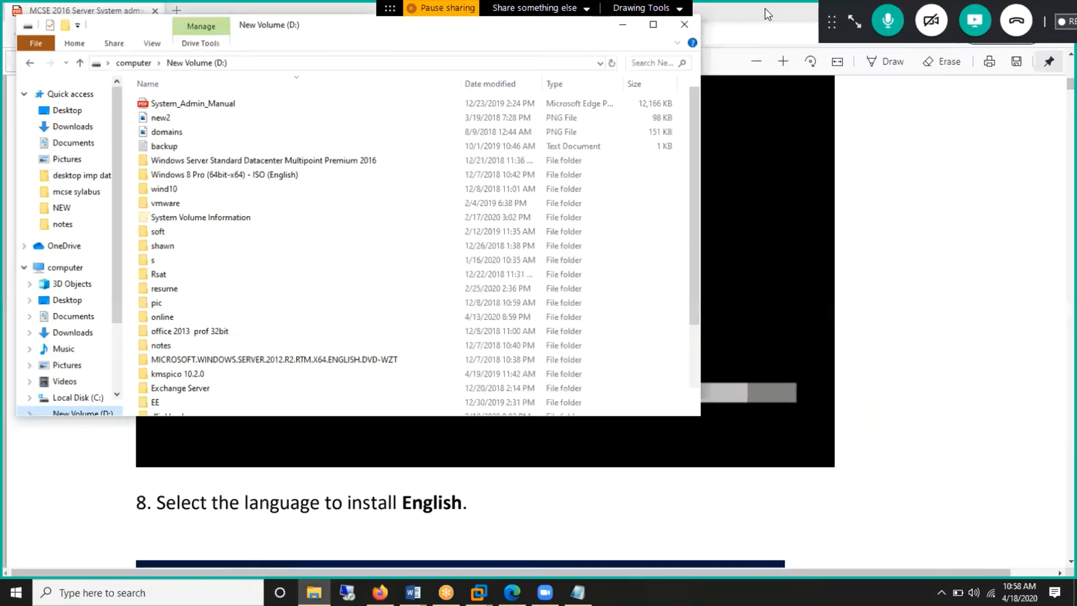
left_click(624, 31)
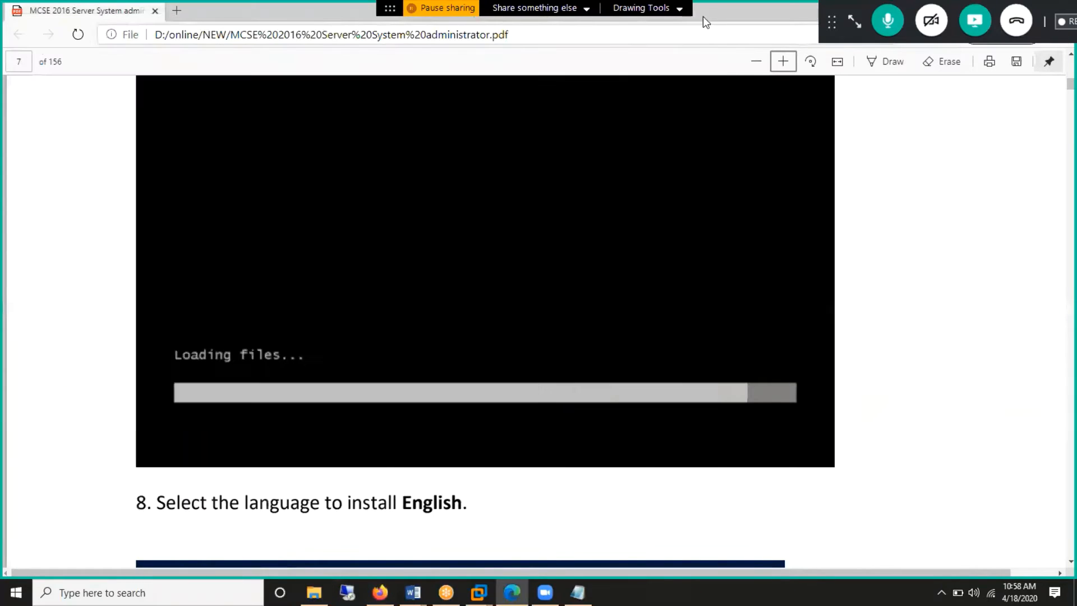
double_click(726, 9)
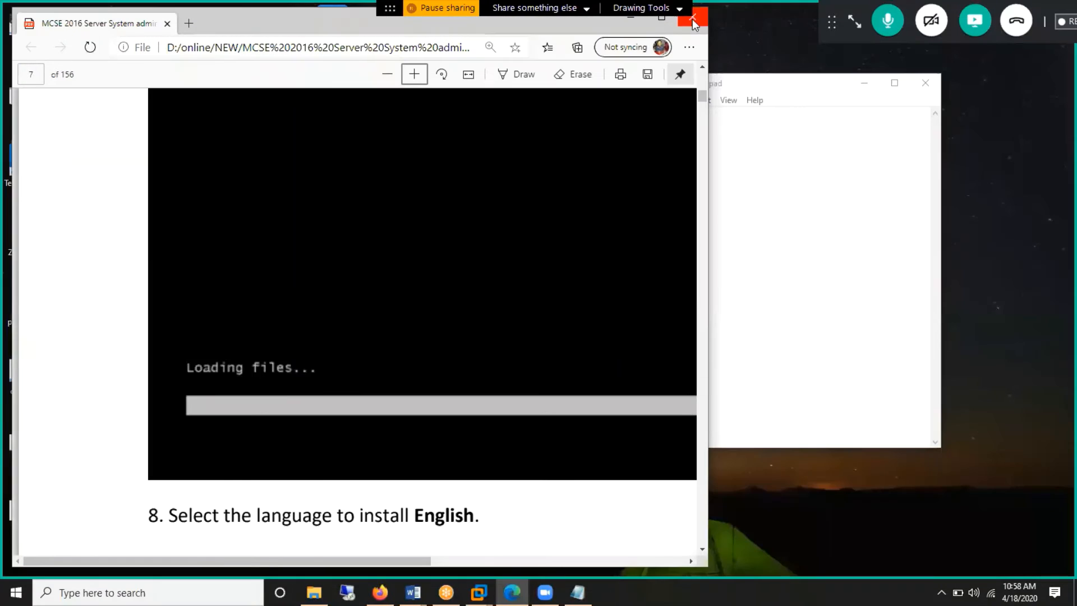
left_click(630, 17)
left_click(923, 84)
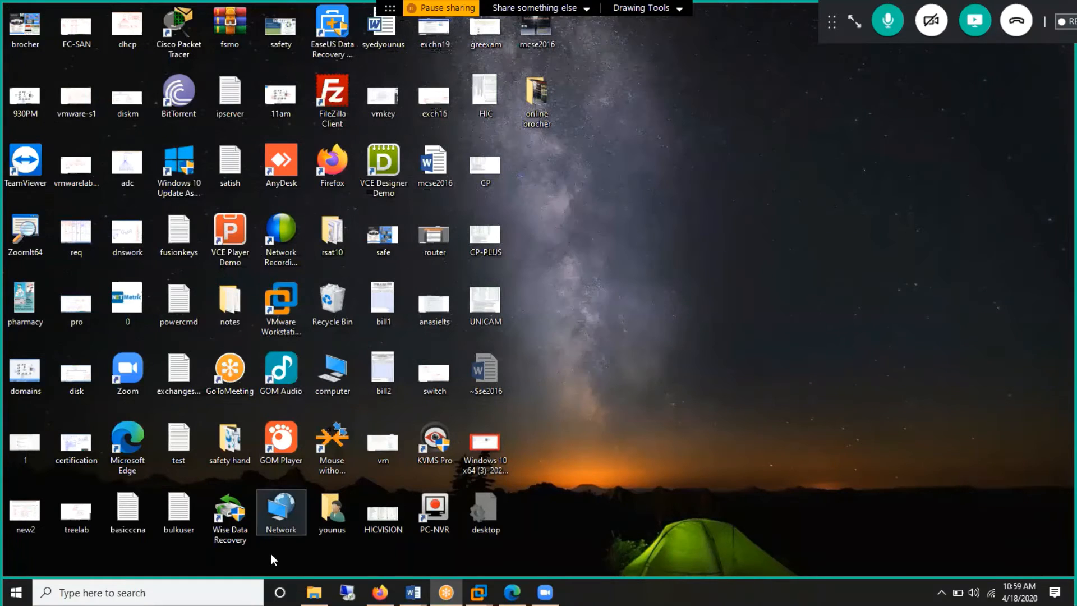
Step: Bring up the File Explorer window for New Volume (D:), and return to the windows server 2016 virtual machine
left_click(314, 592)
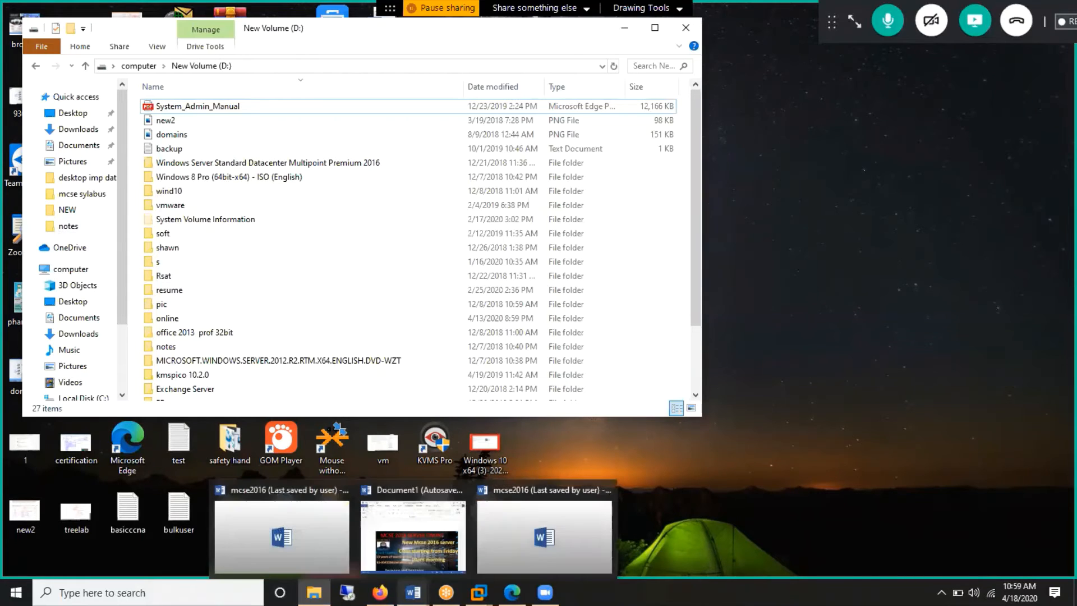
mouse_move(380, 591)
mouse_move(413, 592)
mouse_move(478, 592)
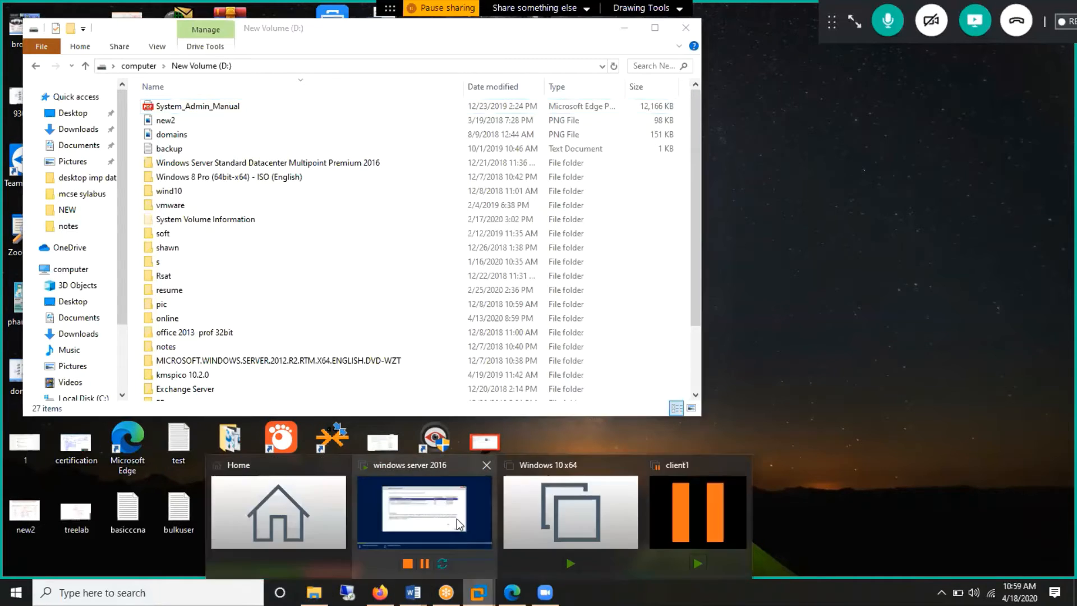
left_click(456, 518)
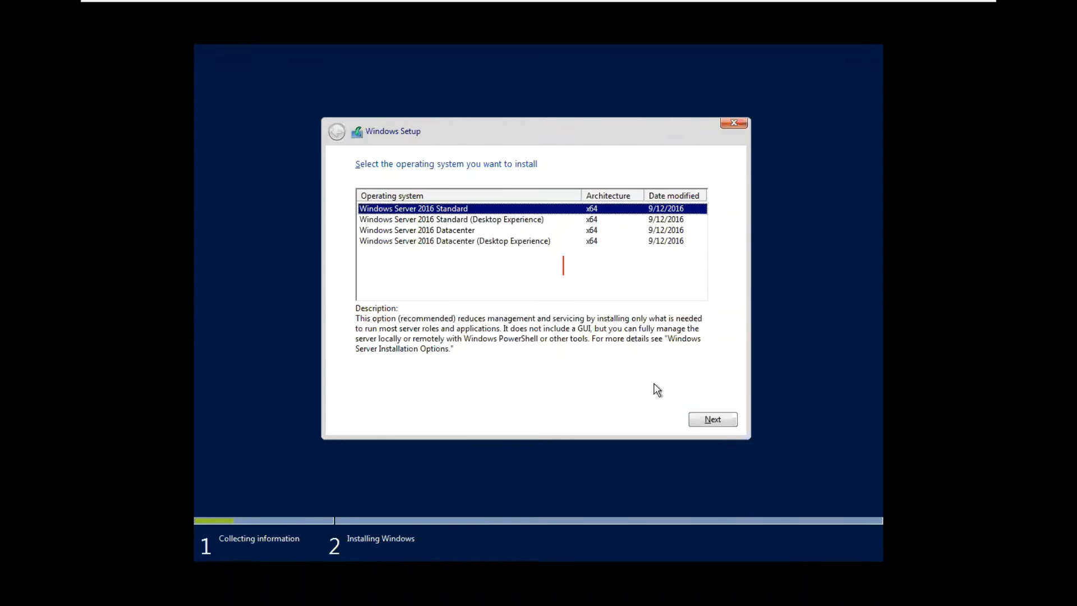
Step: Annotate the blank area below the operating system list with GUI, and write friendly userz on the line beneath it
type("GUI")
key("Return")
type("frin")
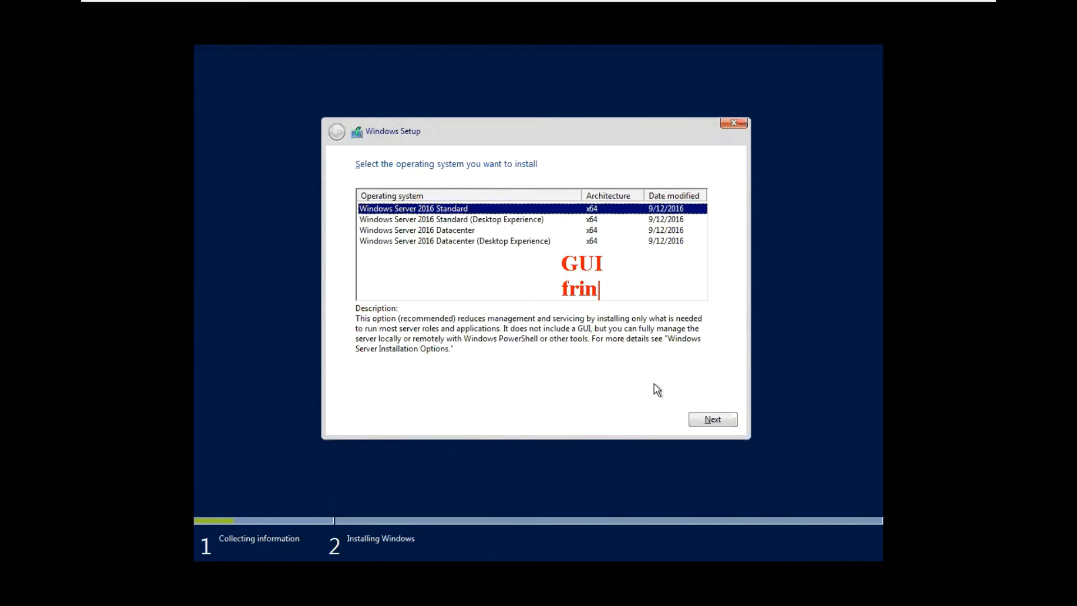
key("BackSpace")
type("endly user")
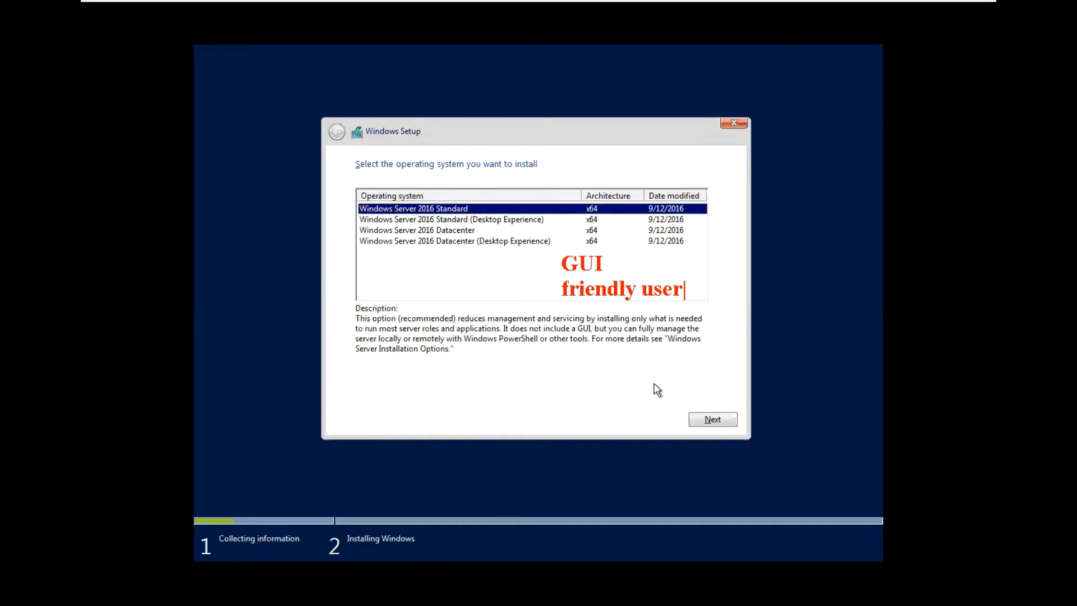
type("z")
key("Escape")
Step: Draw a tall rectangle on the blue background beside the Windows Setup dialog and write 2016 inside it
left_click_drag(221, 236, 291, 373)
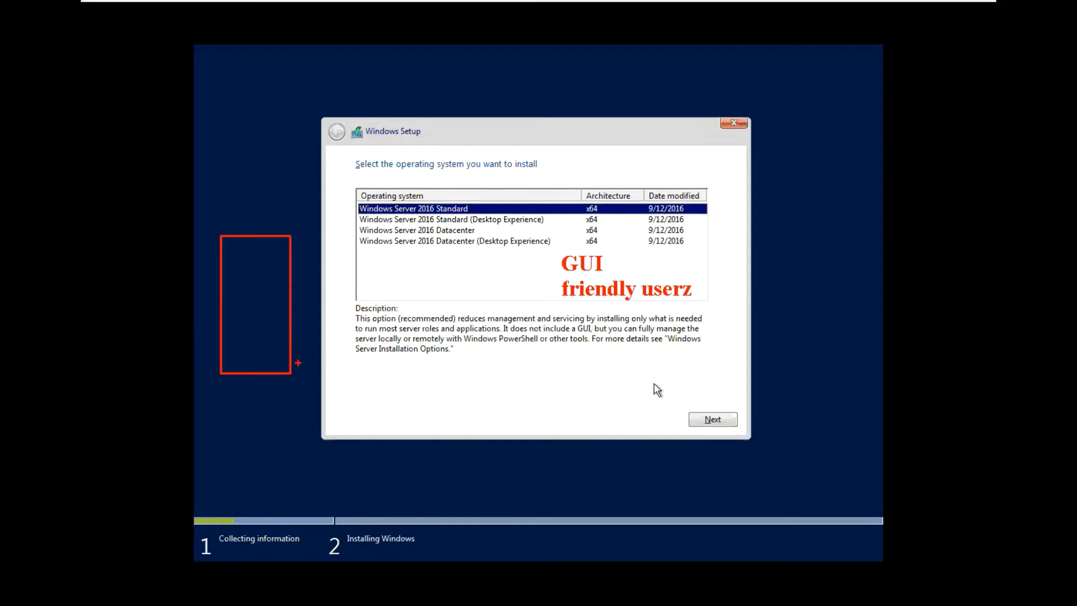
type("t")
type("20")
type("16")
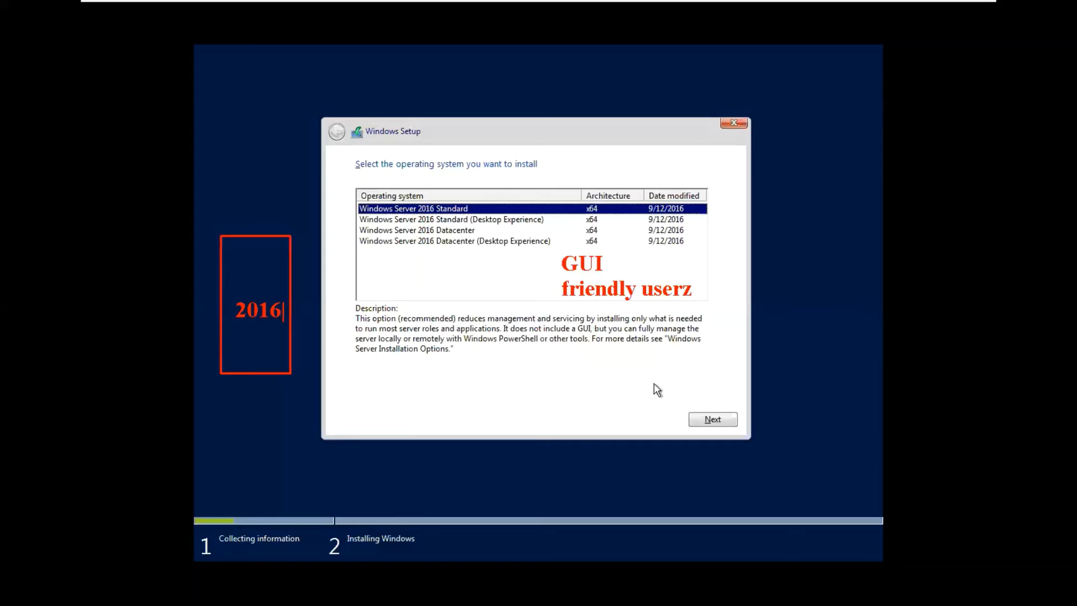
key("Escape")
Step: Draw two diverging lines down from the 2016 label, and label their ends GUI and CLI
left_click_drag(254, 326, 224, 401)
left_click_drag(255, 329, 303, 414)
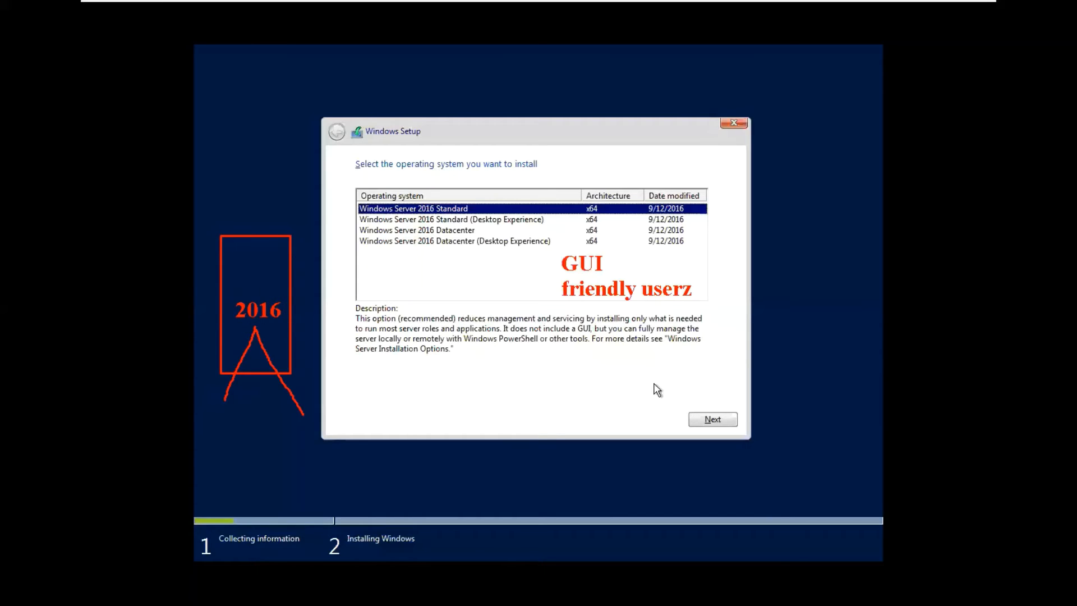
key("t")
type("GUI")
key("BackSpace")
type("I        CLI")
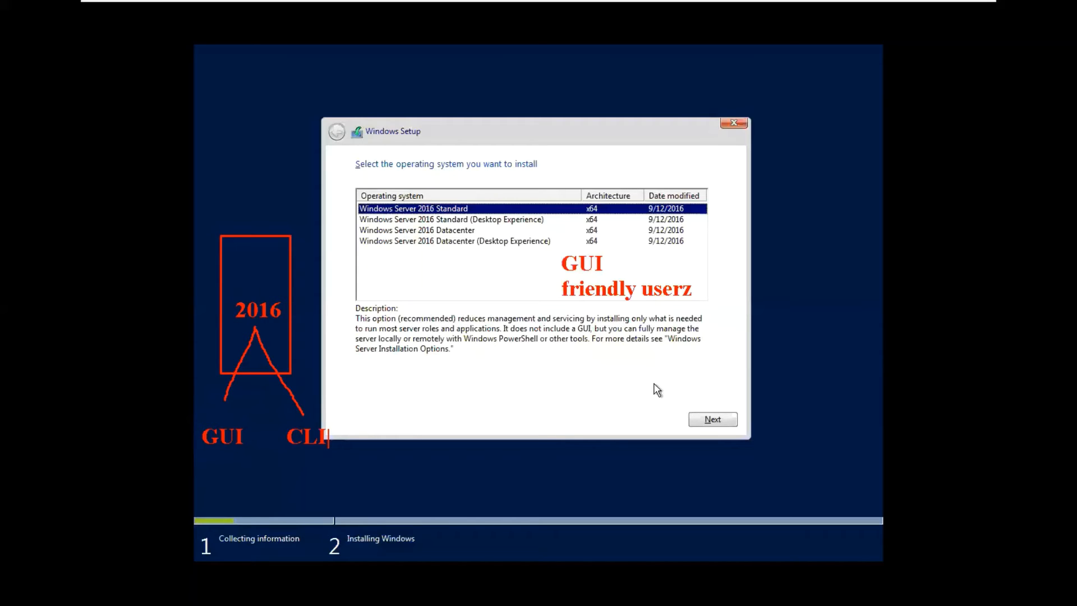
key("Escape")
Step: Underline Desktop Experience in the Standard entry, add a mark inside the 2016 rectangle, and clear all annotations
left_click_drag(483, 225, 525, 228)
left_click_drag(272, 266, 265, 286)
key("Escape")
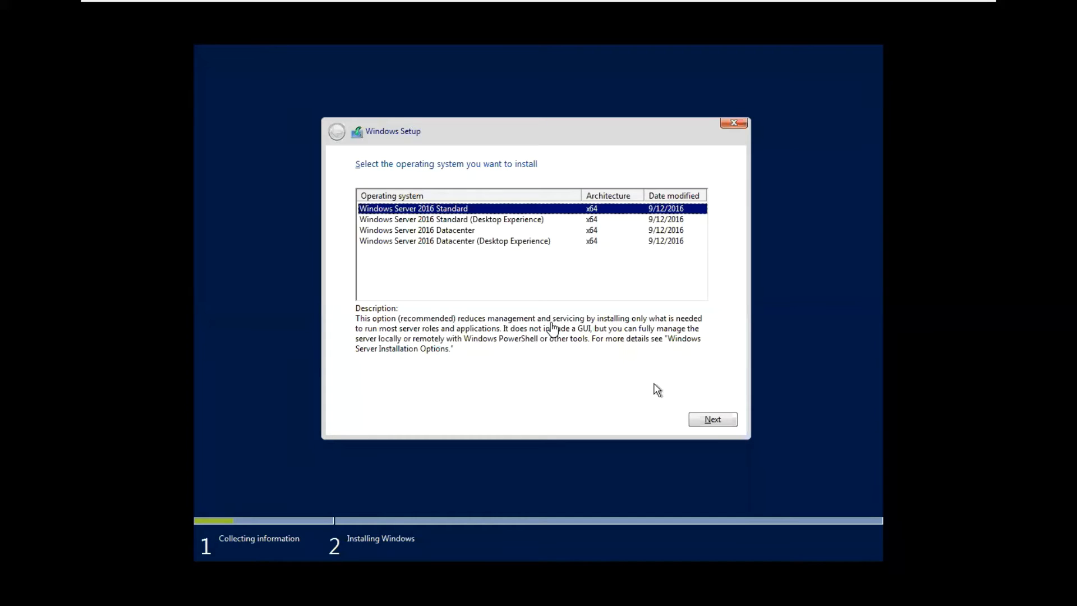
Step: Mark the GUI wording in the Windows Server 2016 Standard (Desktop Experience) description, and select Windows Server 2016 Datacenter (Desktop Experience)
left_click(500, 220)
left_click(502, 223)
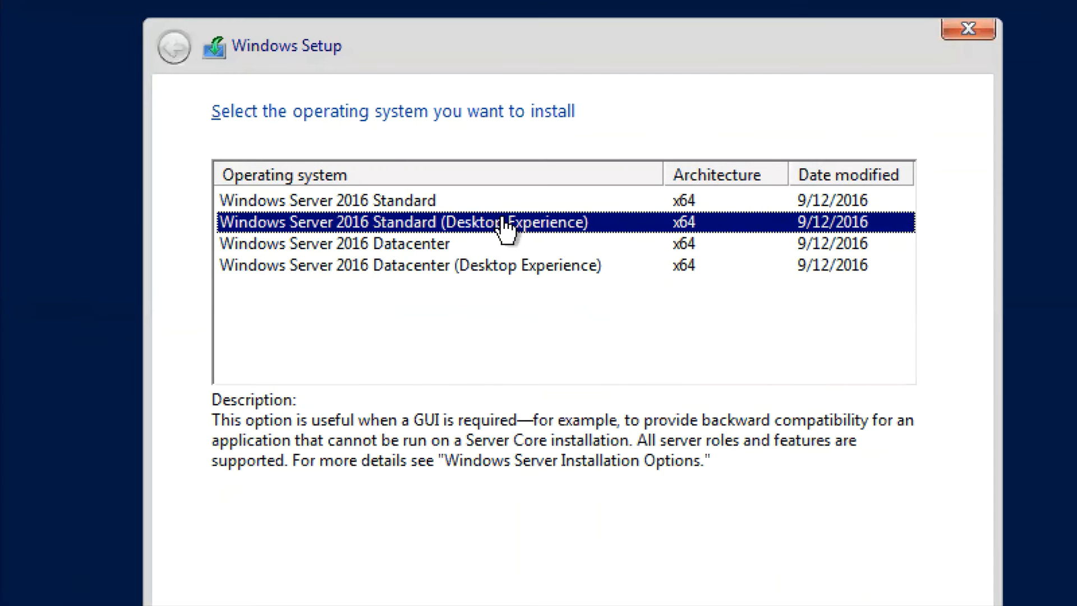
left_click_drag(385, 432, 468, 418)
left_click_drag(238, 482, 254, 482)
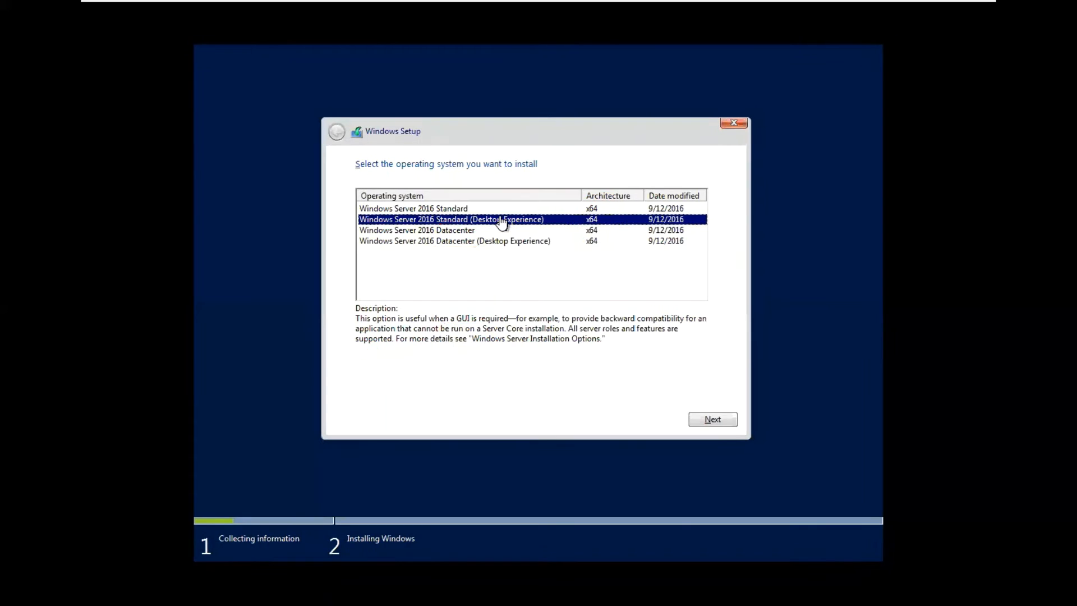
left_click(451, 241)
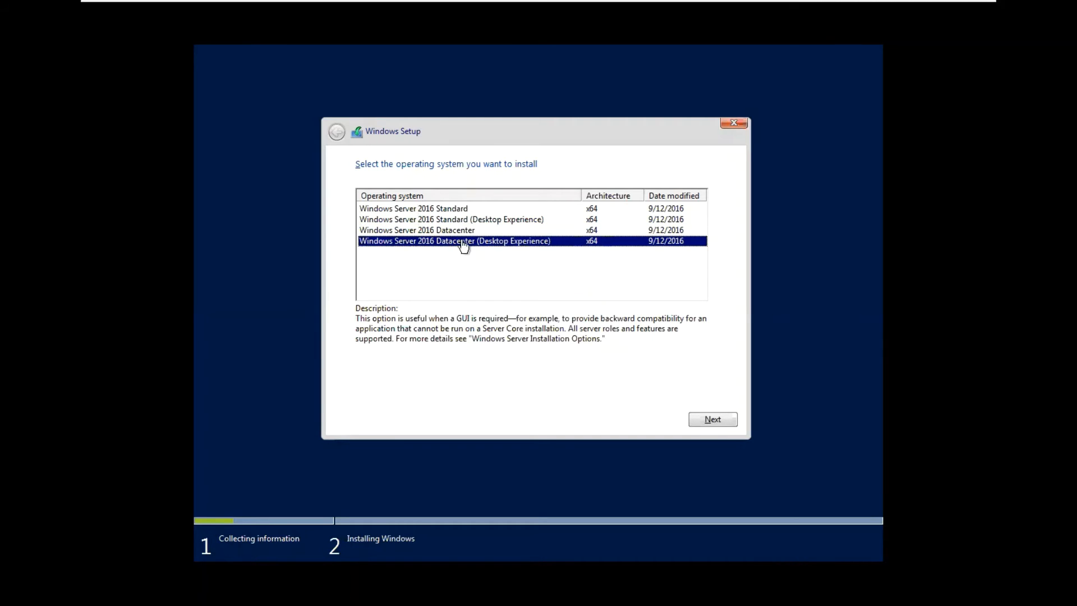
Step: Choose Windows Server 2016 Standard (Desktop Experience), accept the license terms, and continue to the installation type choice
left_click(466, 220)
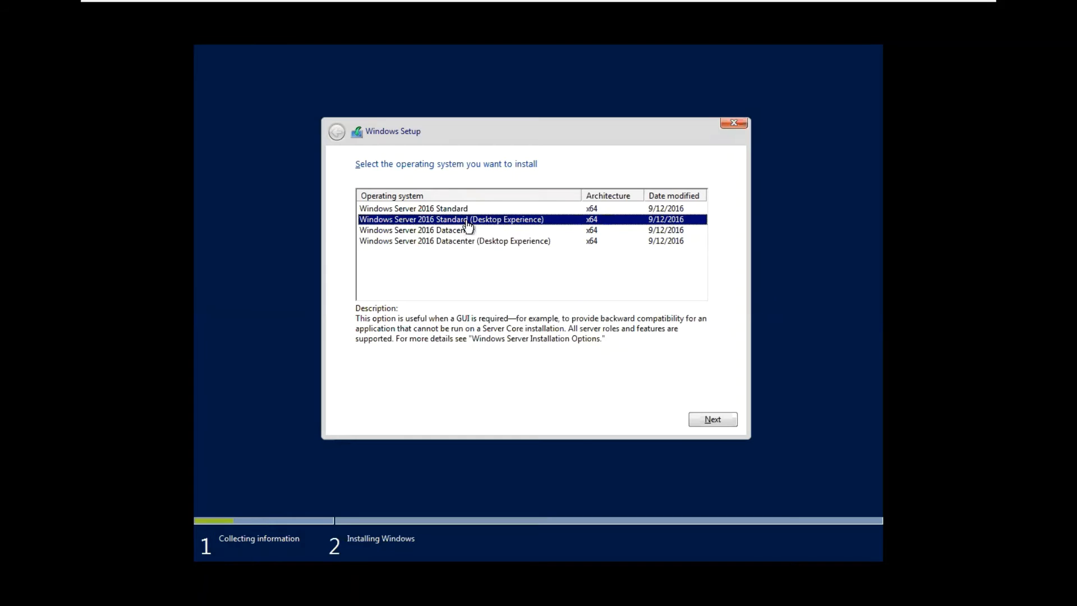
left_click(708, 425)
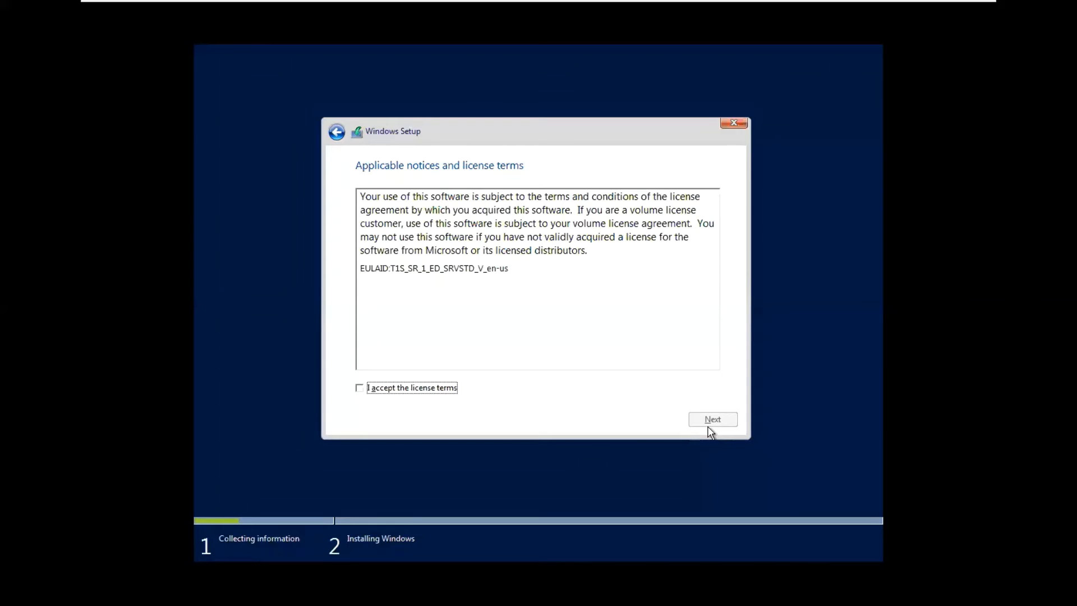
left_click(384, 389)
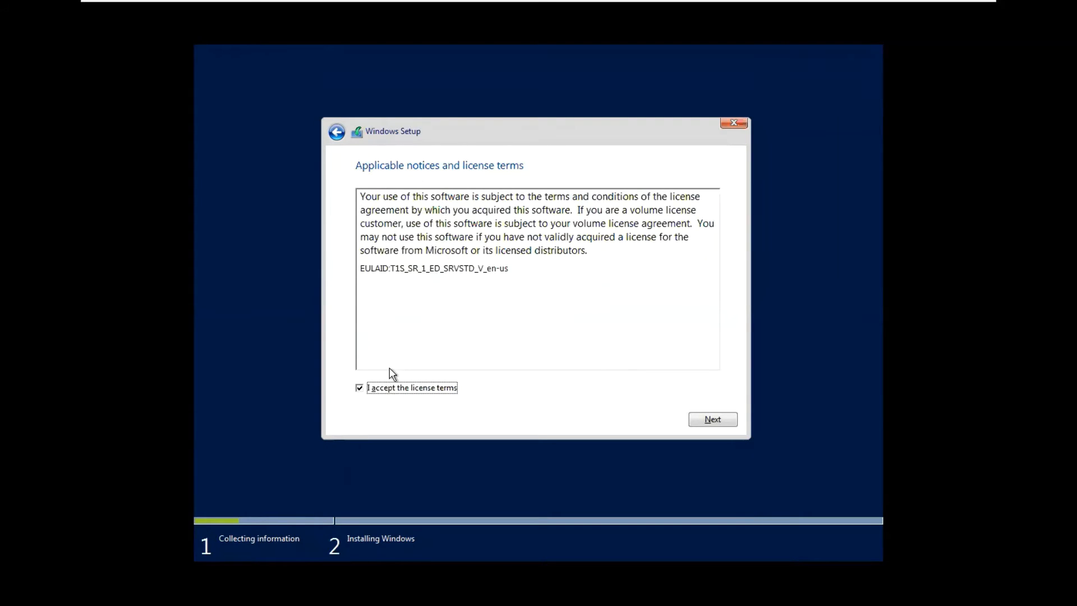
left_click(703, 422)
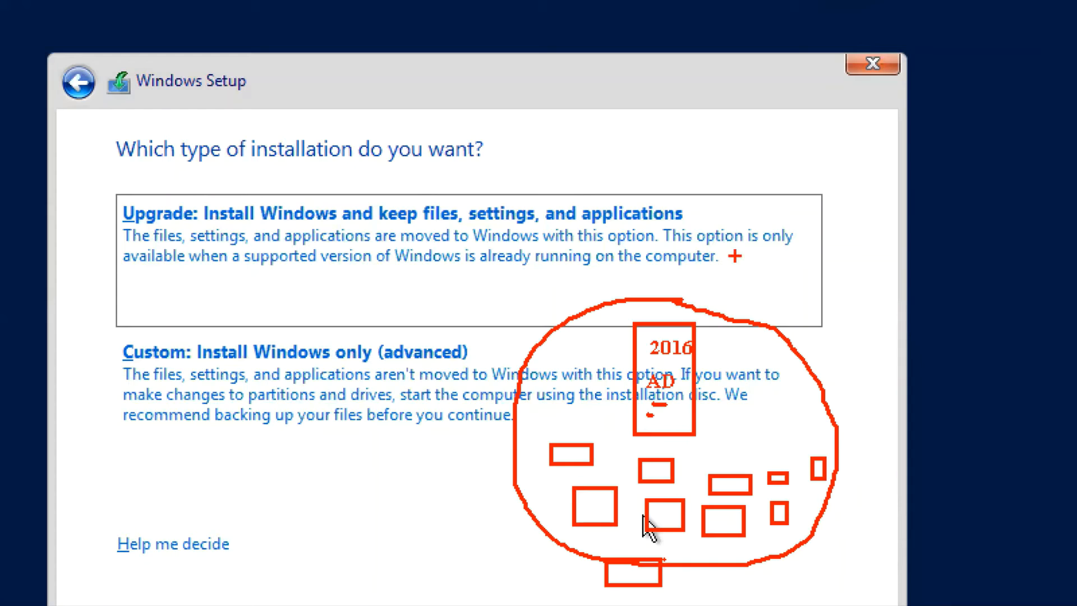
Step: Write 2025 beside the Upgrade option and 2GB next to the installation type question
type("2025")
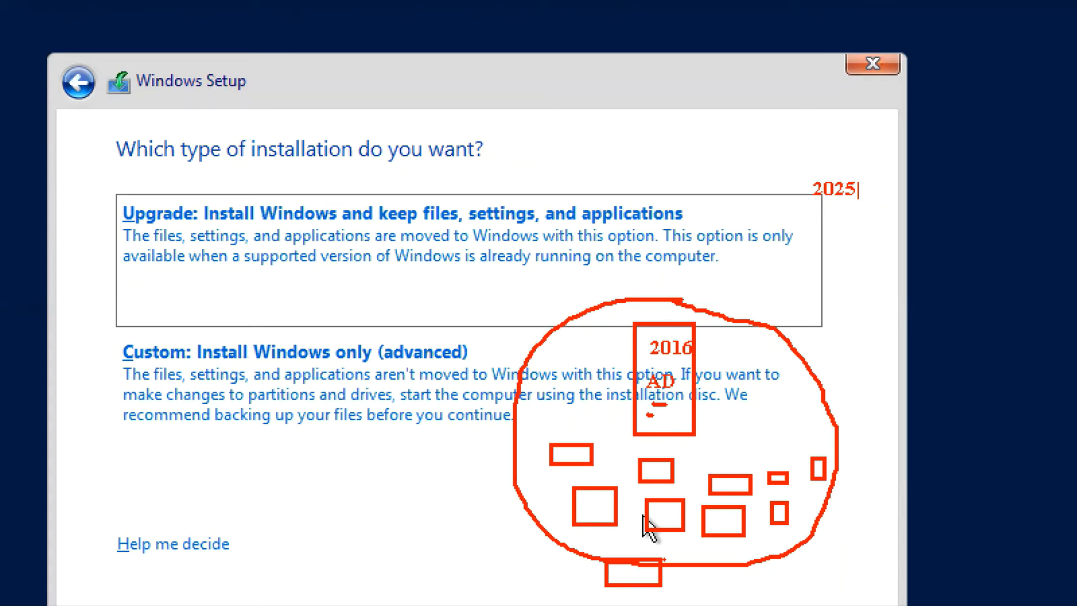
key("Escape")
type("t")
type("2GB")
key("Escape")
Step: Cross out the 2016 label, write 2019 beside it, and cross out the AD label in the rectangle
mouse_move(658, 327)
left_mouse_down()
mouse_move(675, 347)
mouse_move(664, 357)
left_mouse_up()
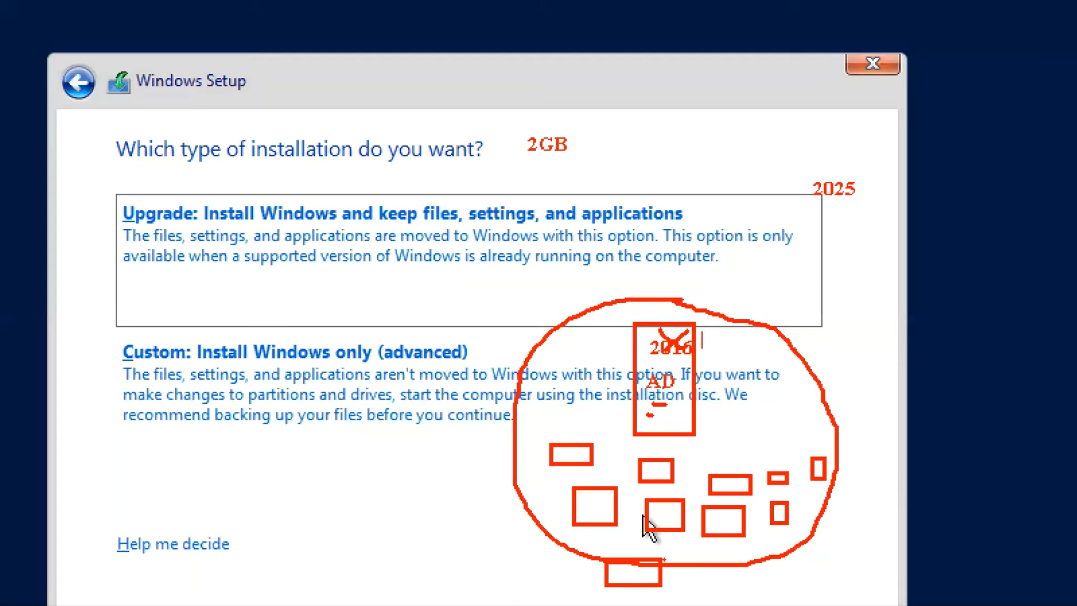
type("2019")
left_click_drag(610, 365, 687, 418)
left_click_drag(682, 362, 616, 406)
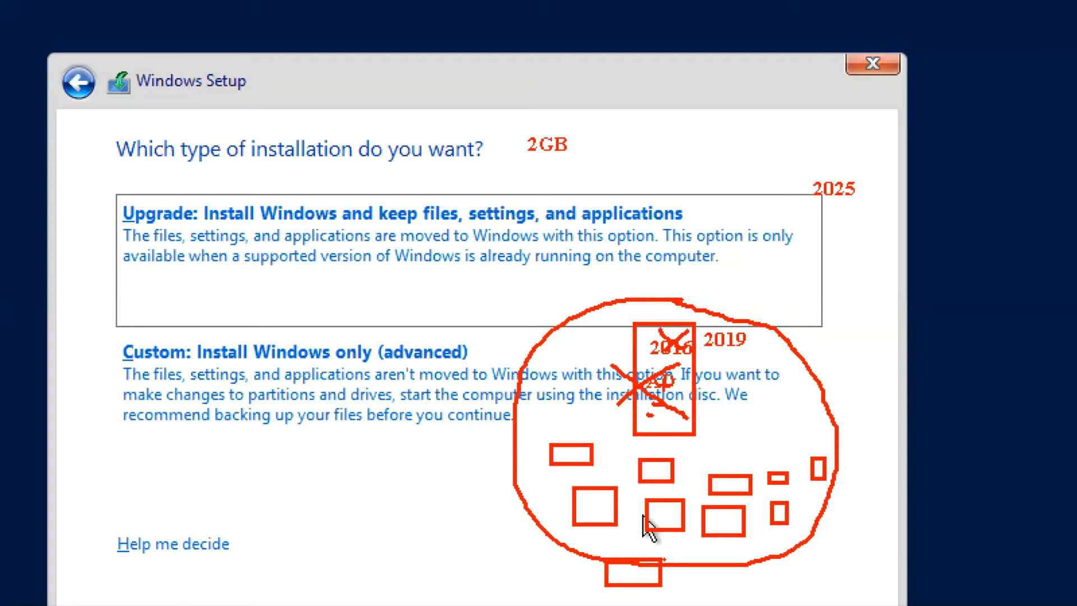
Step: Draw an arrow beside the 2019 label and lines converging on the circle's edge, and clear all annotations
mouse_move(677, 382)
left_mouse_down()
mouse_move(677, 351)
mouse_move(700, 324)
mouse_move(717, 323)
left_mouse_up()
left_click_drag(836, 248, 773, 324)
mouse_move(767, 284)
left_mouse_down()
mouse_move(771, 330)
mouse_move(851, 313)
left_mouse_up()
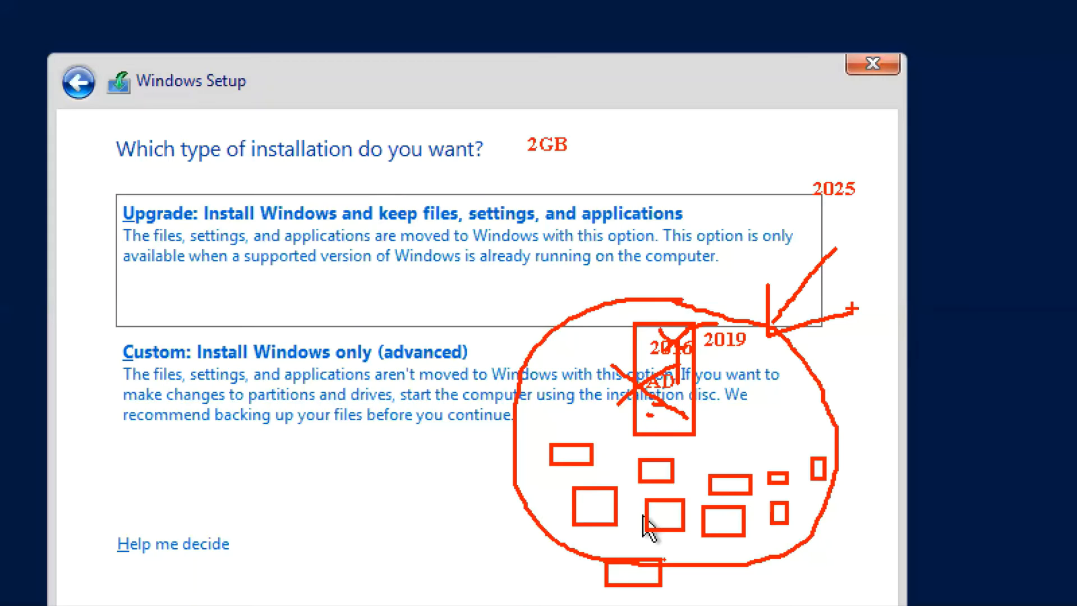
key("Escape")
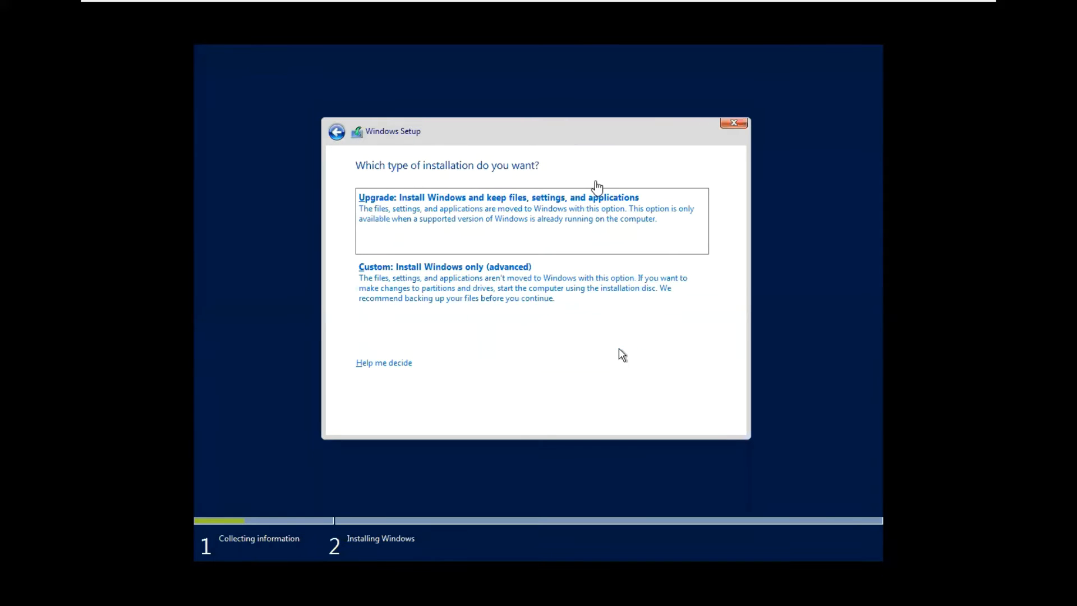
Step: Draw a tall empty rectangle below the installation options, mark the Custom: Install Windows only (advanced) option with a stroke, and clear the annotations
key("ctrl+2")
left_click_drag(578, 328, 635, 440)
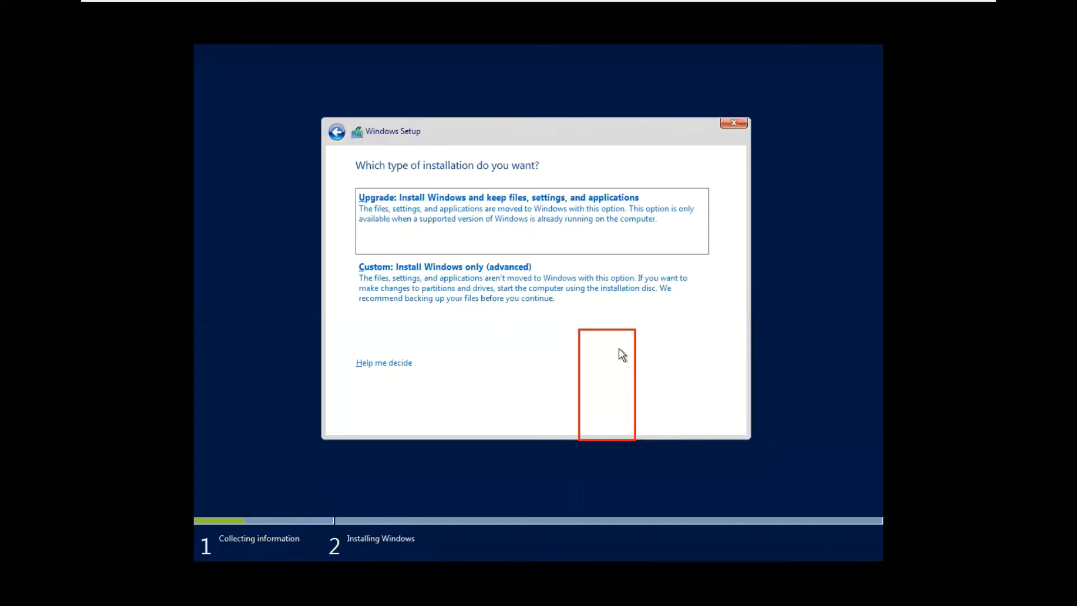
left_click_drag(647, 435, 646, 439)
left_click_drag(344, 287, 381, 268)
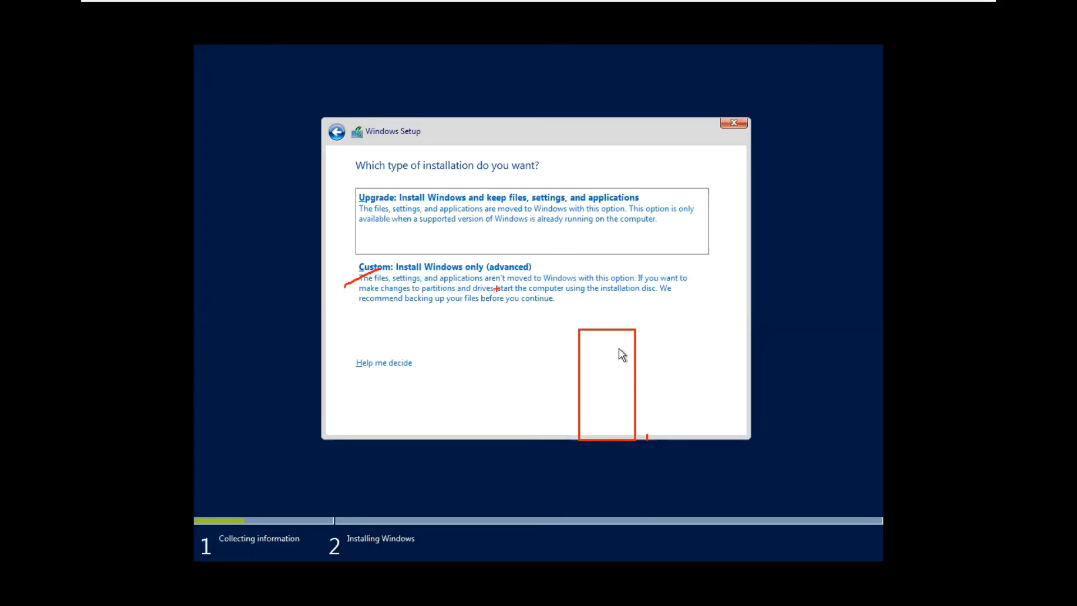
key("Escape")
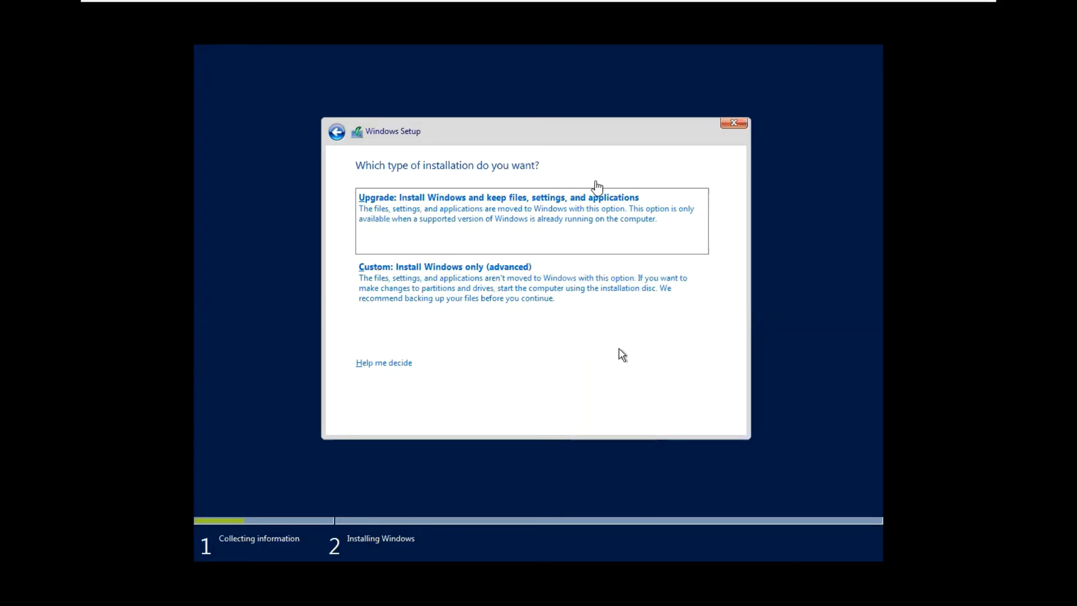
Step: Choose the Custom: Install Windows only (advanced) installation
left_click(506, 355)
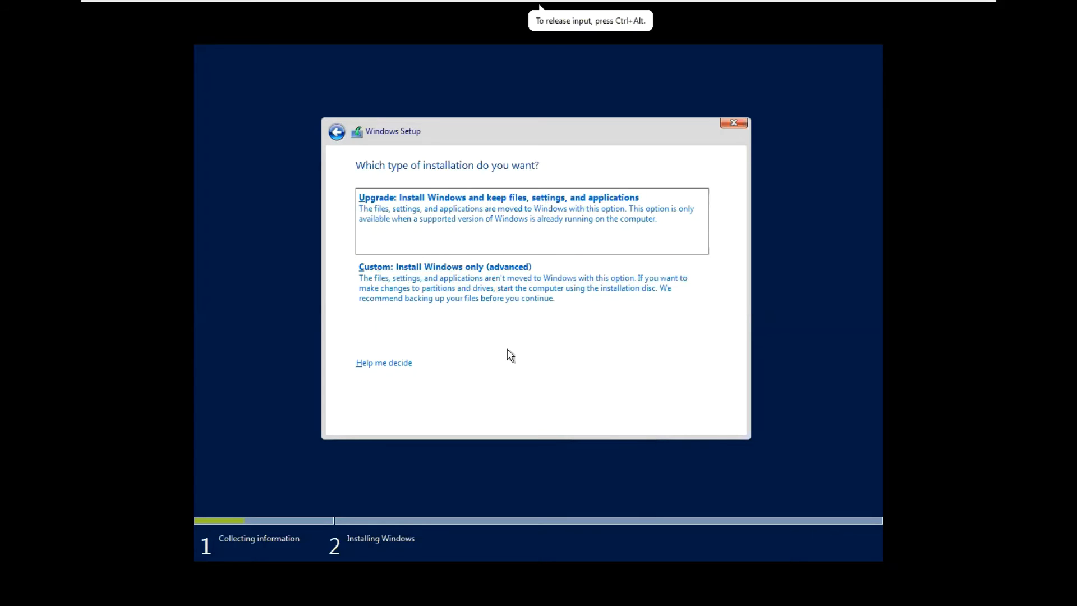
left_click(417, 284)
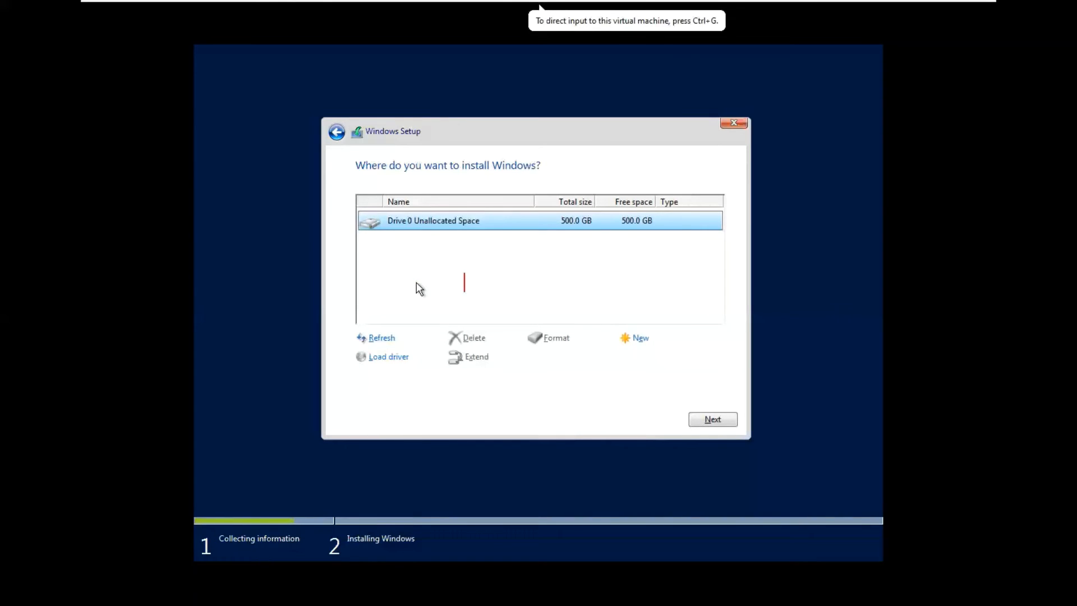
Step: Write RAID in capitals as an annotation in the empty area below the Drive 0 Unallocated Space entry
type("ra")
key("BackSpace")
key("BackSpace")
type("r")
key("BackSpace")
type("RAID")
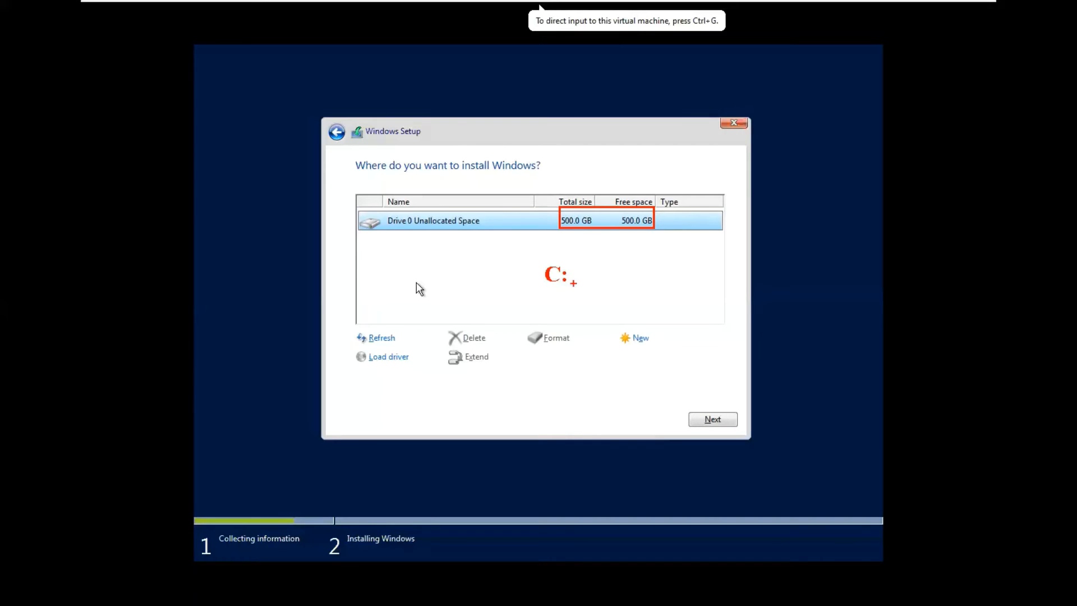
Step: Write the size 10 after the red C: label below the drive entry
type("32")
key("BackSpace")
key("BackSpace")
type("10")
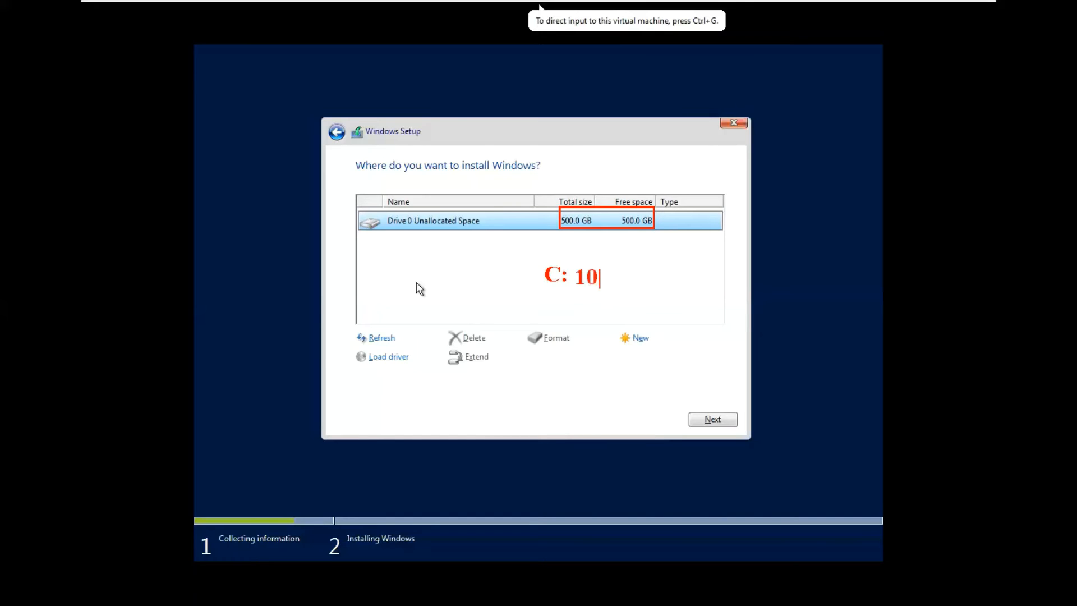
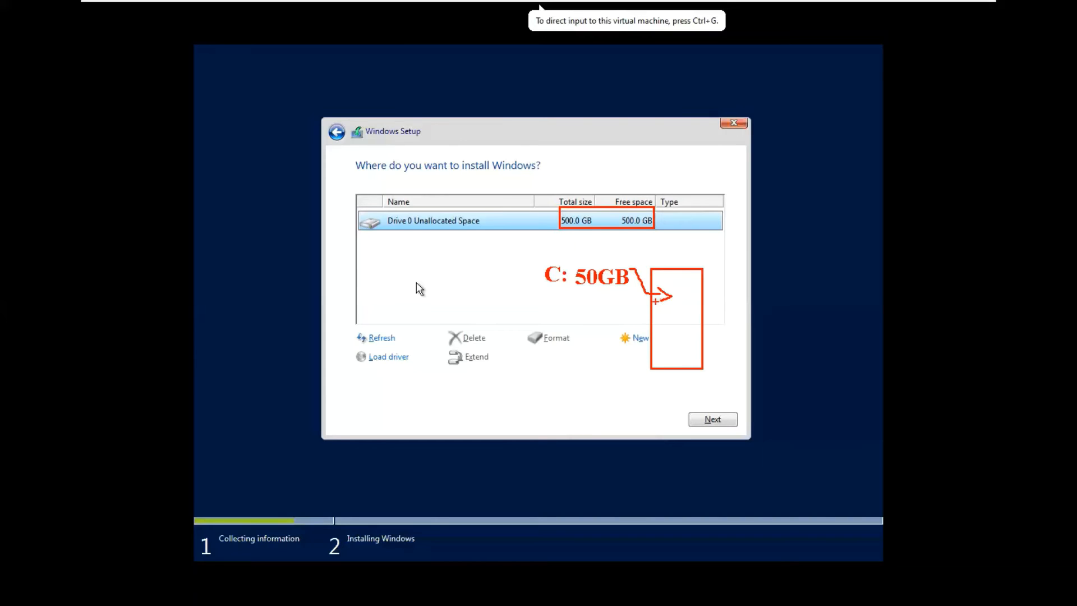
Step: Add a small box to the tall rectangle, draw strokes linking the drive sizes to the C: 50GB label, underline it, and clear the annotations
left_click_drag(655, 301, 647, 313)
left_click_drag(675, 362, 726, 377)
mouse_move(620, 259)
left_mouse_down()
mouse_move(638, 259)
mouse_move(618, 268)
left_mouse_up()
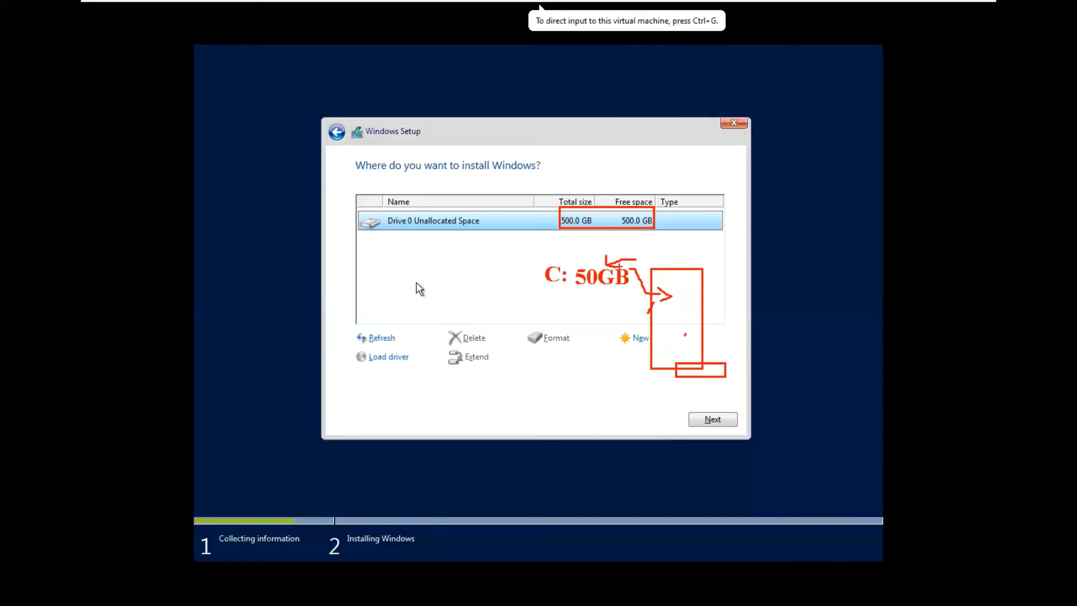
left_click_drag(559, 220, 540, 266)
left_click_drag(548, 295, 592, 295)
key("Escape")
Step: Create a 512000 MB partition on Drive 0, allow the additional system partitions, and start installing Windows on the primary partition
left_click(641, 336)
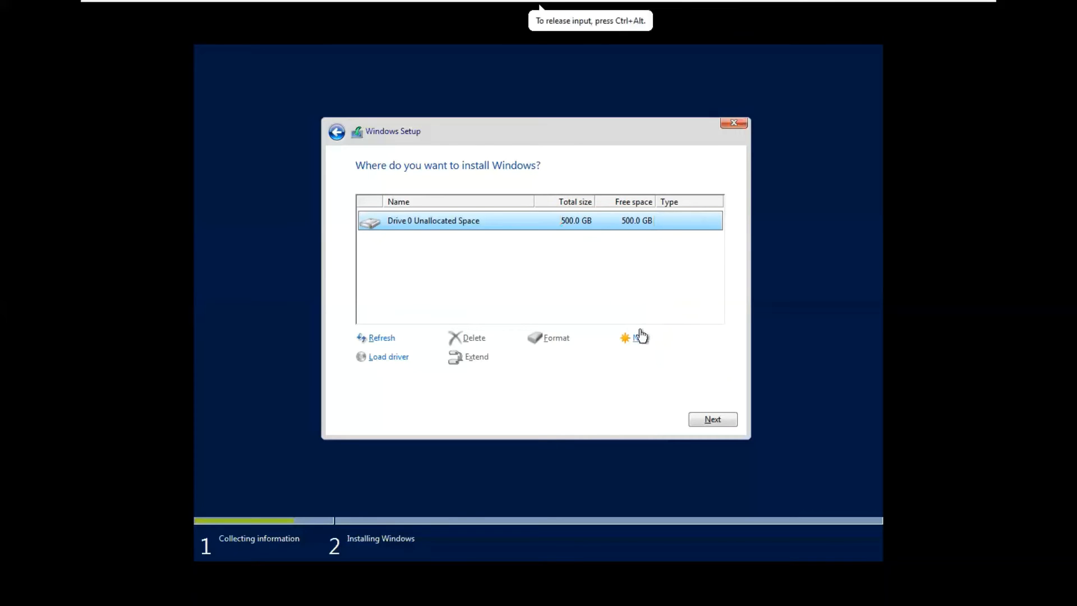
left_click(641, 337)
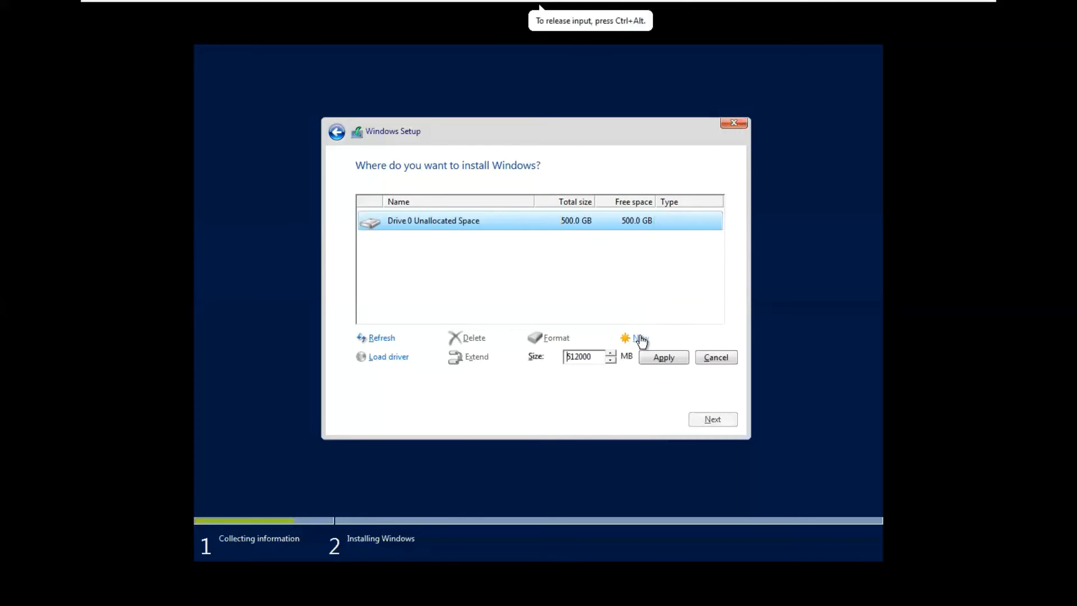
left_click(663, 359)
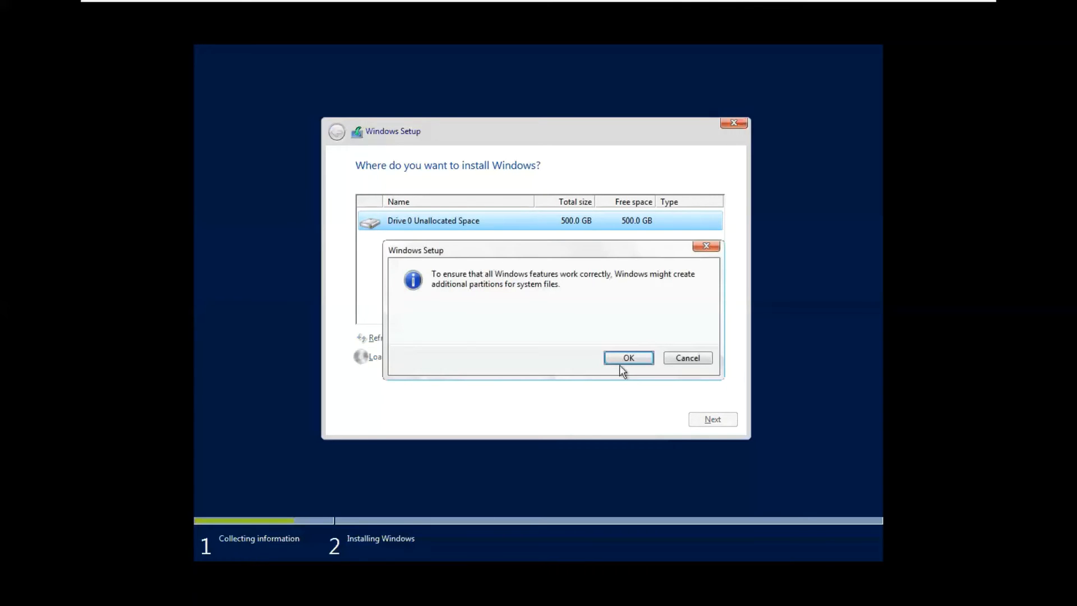
left_click(624, 359)
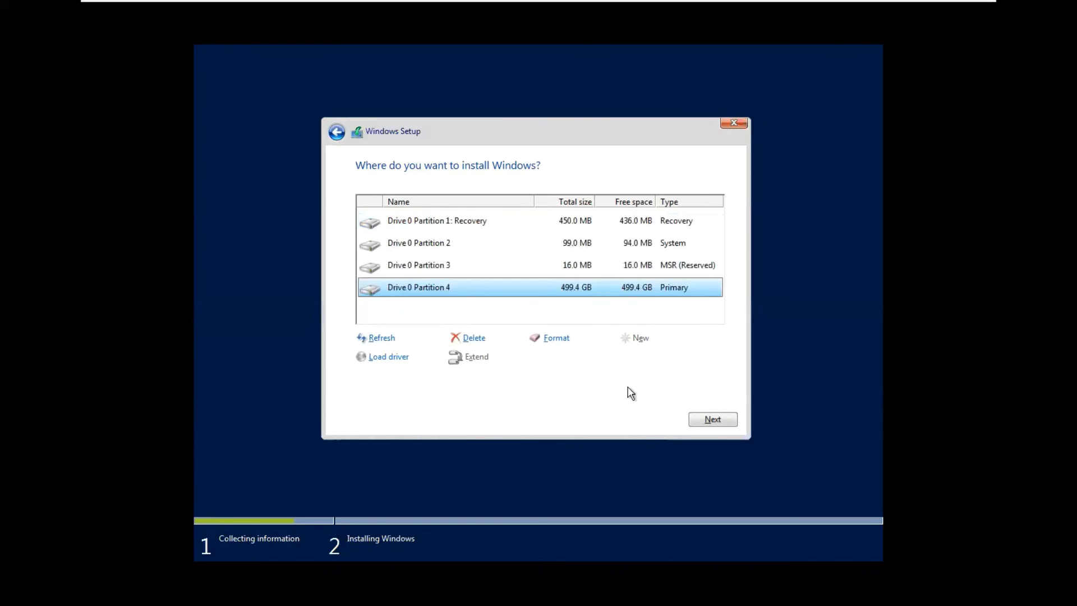
left_click(729, 426)
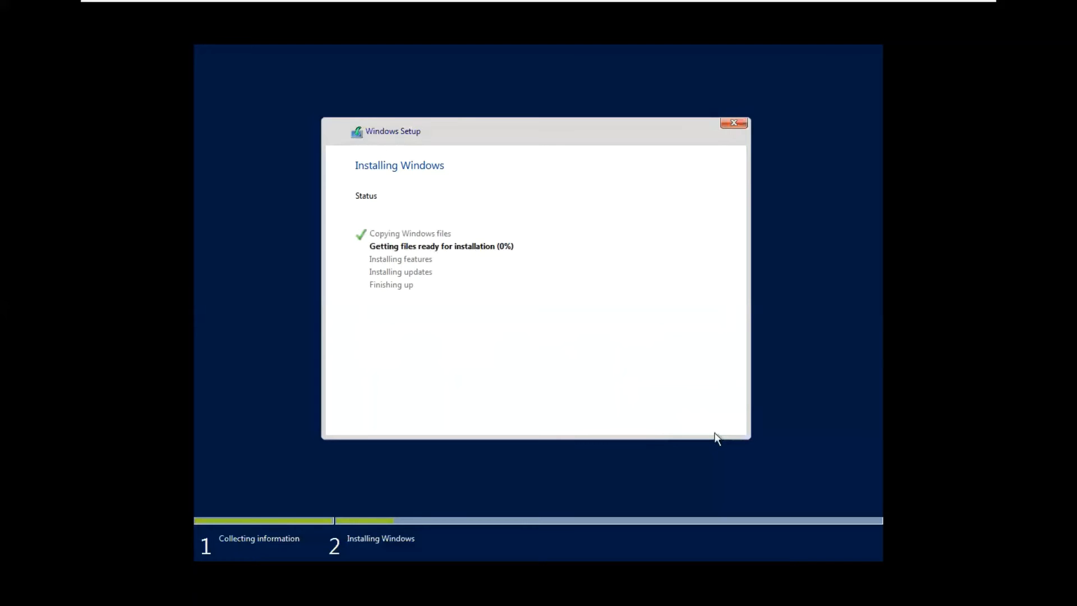
Step: Switch from the virtual machine to the host desktop, open a blank Notepad window, and maximize it
left_click(801, 50)
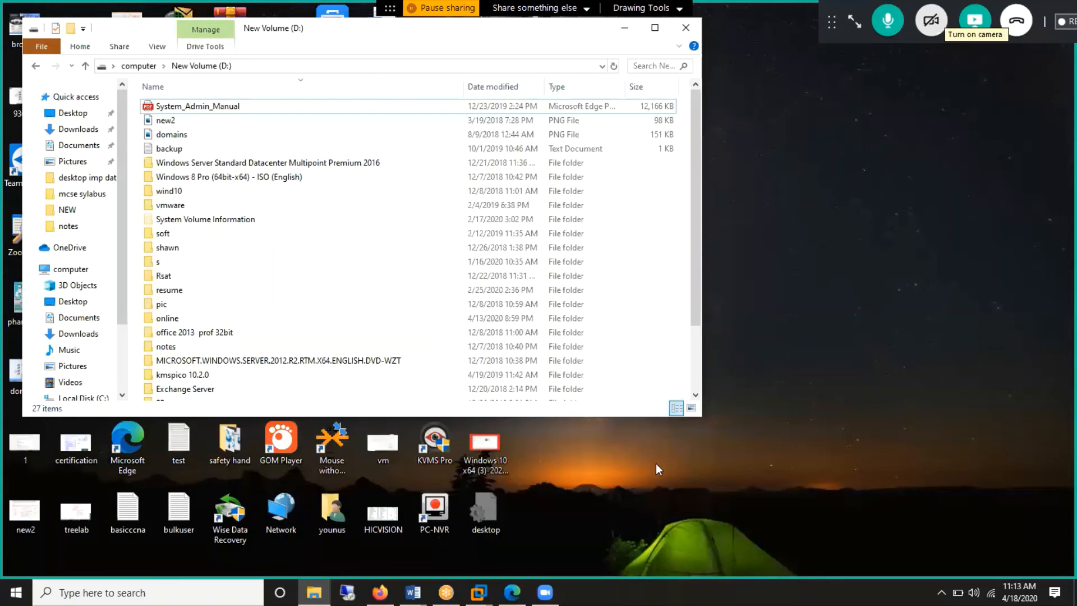
key("super+d")
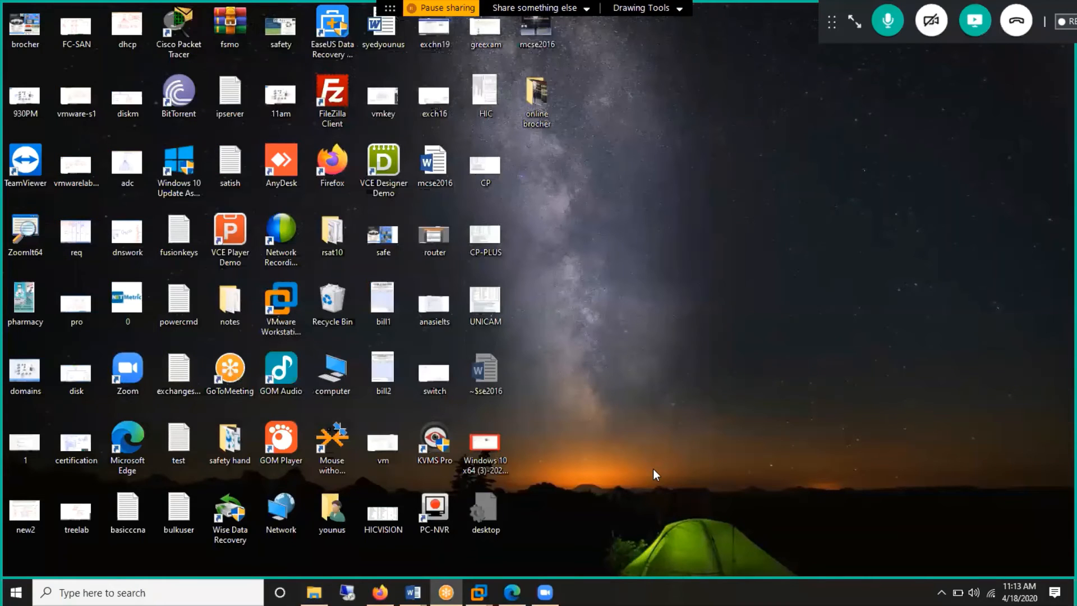
key("super+r")
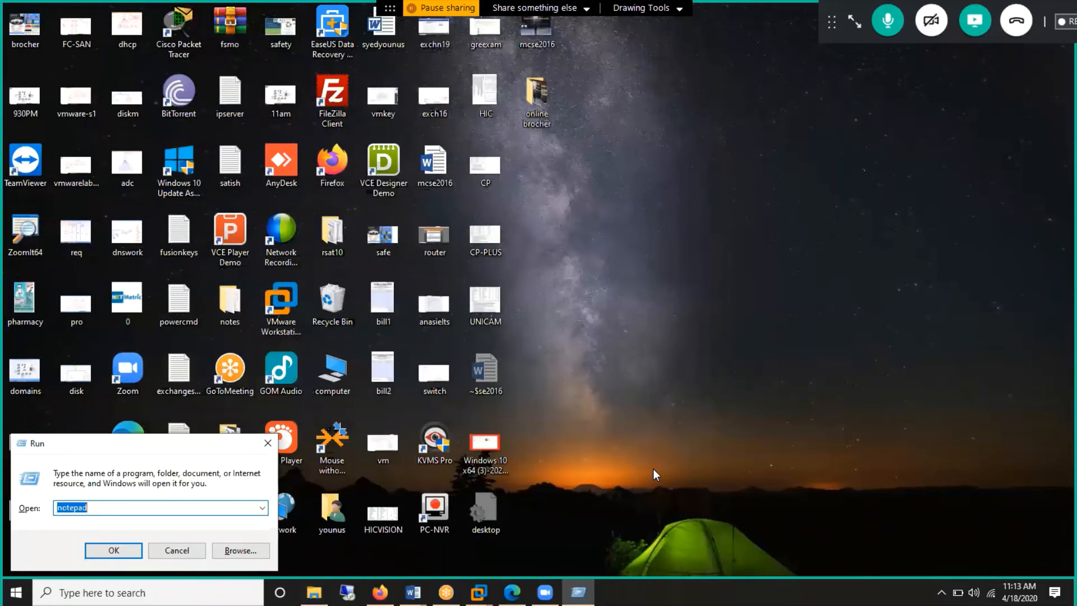
type("N")
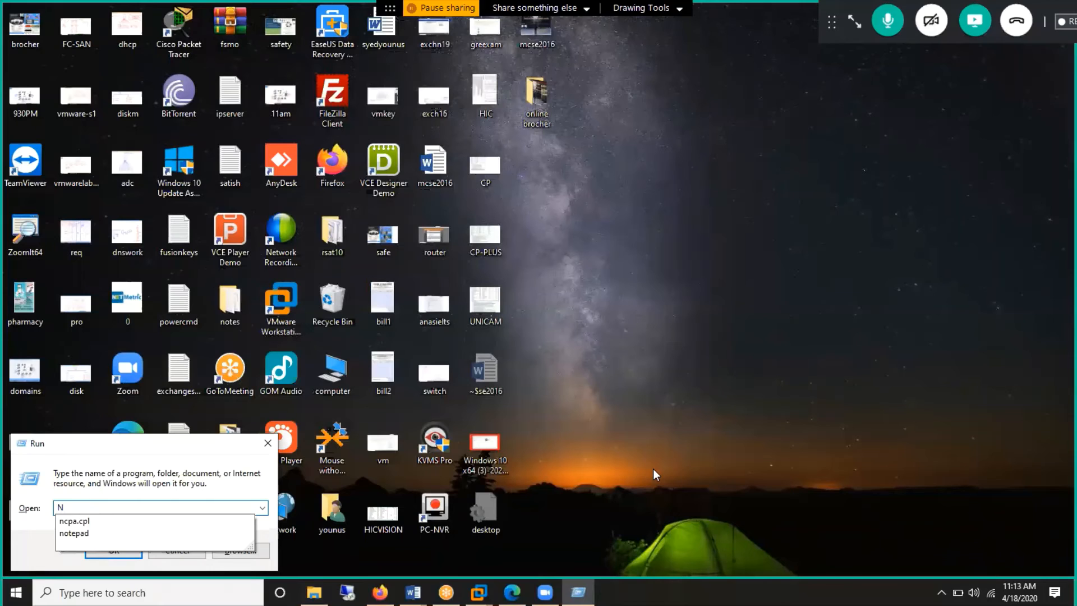
type("OTEPAD")
key("Return")
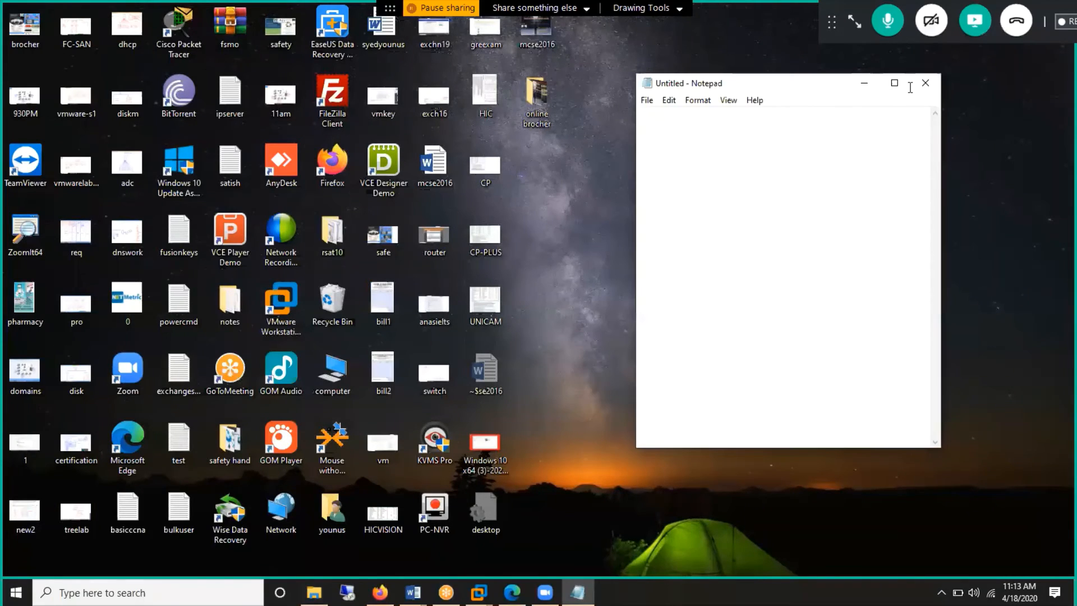
left_click(907, 86)
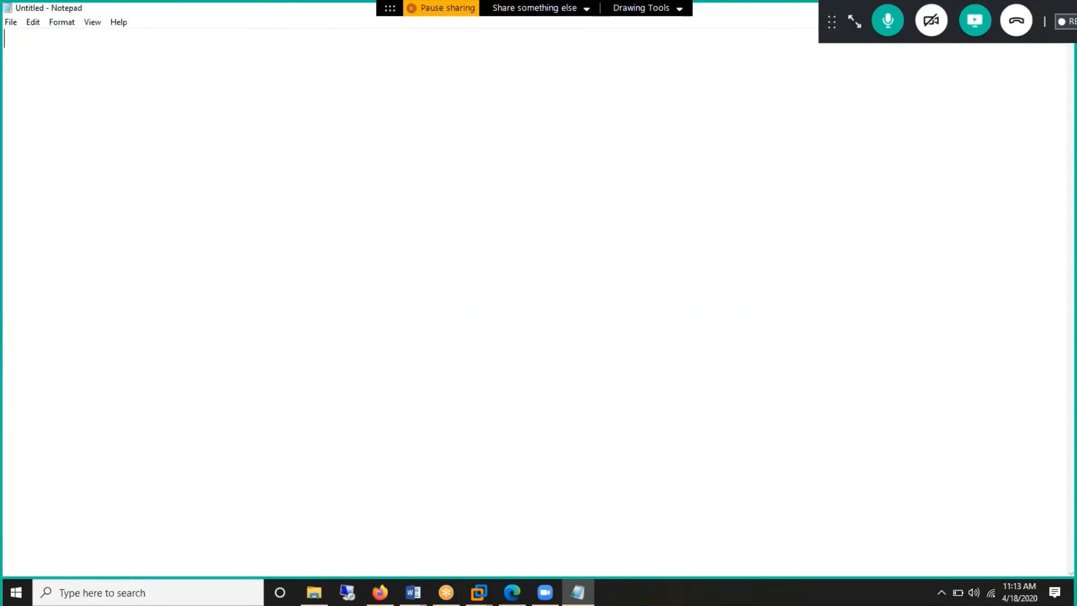
Step: Write the red heading MCSE Certification as an annotation over the upper part of the blank page
key("ctrl+2")
type("t")
type("m")
key("BackSpace")
type("MCSE Certificat")
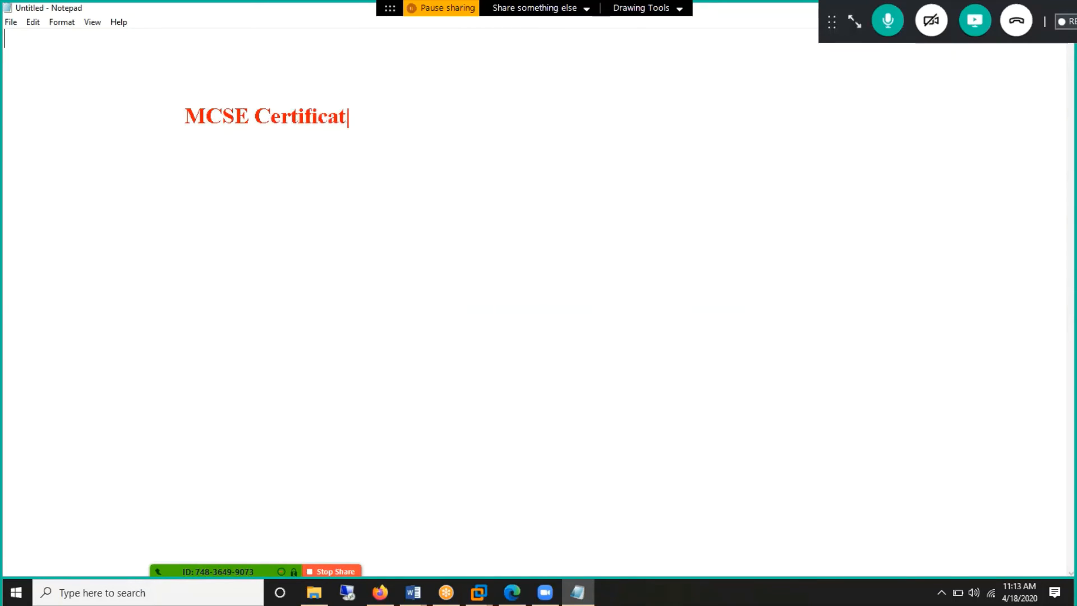
type("ion")
Step: Write mcse2000 below the MCSE Certification heading, with 7Exams beside it
left_click(337, 211)
type("2000")
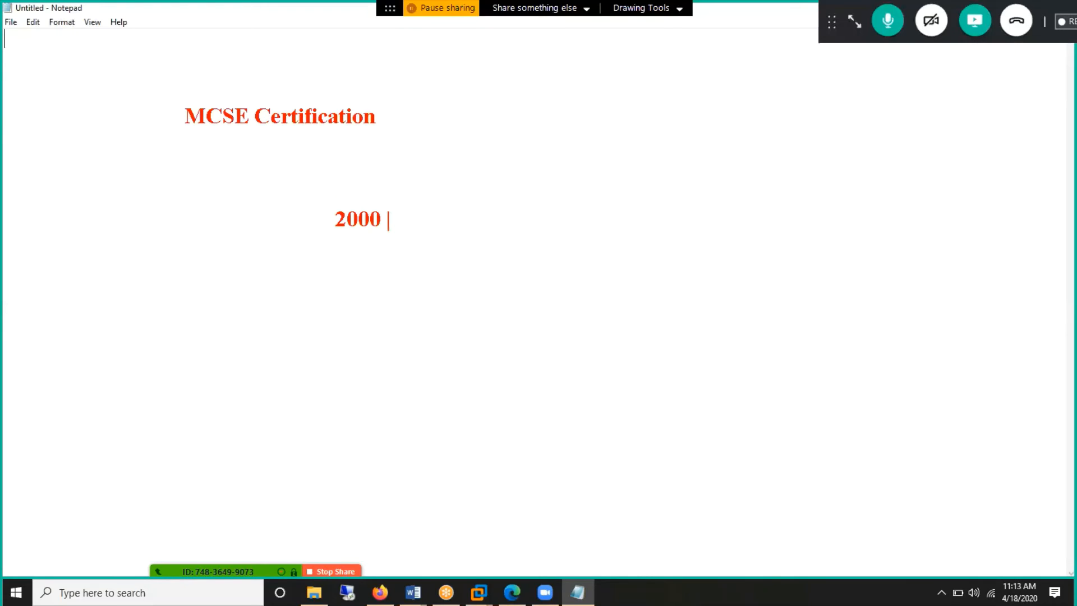
left_click(298, 225)
left_click(290, 218)
type("mcse")
left_click(436, 227)
type("7")
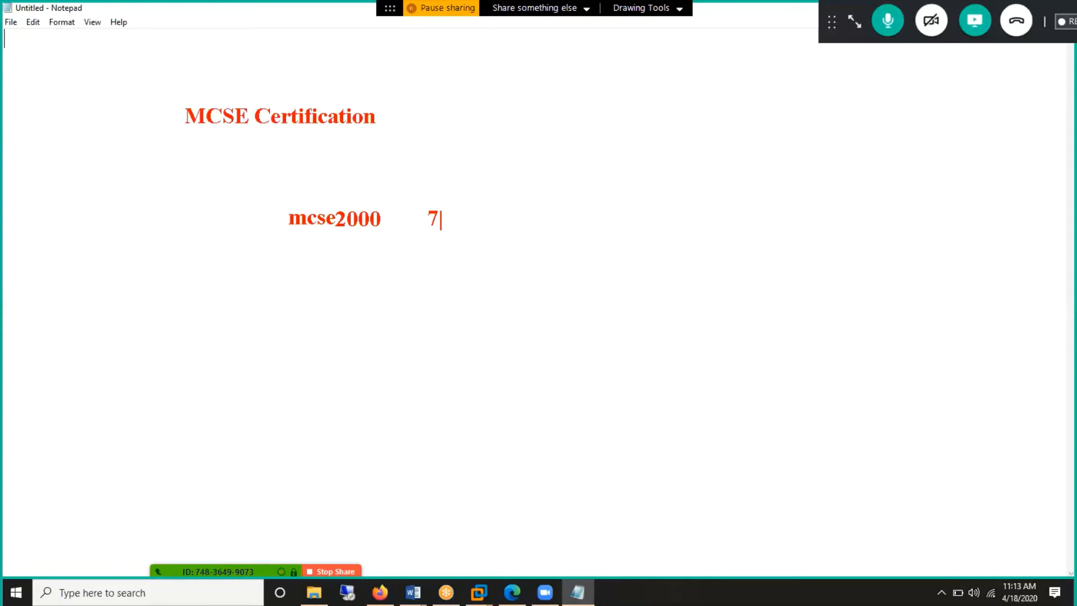
type("Exams")
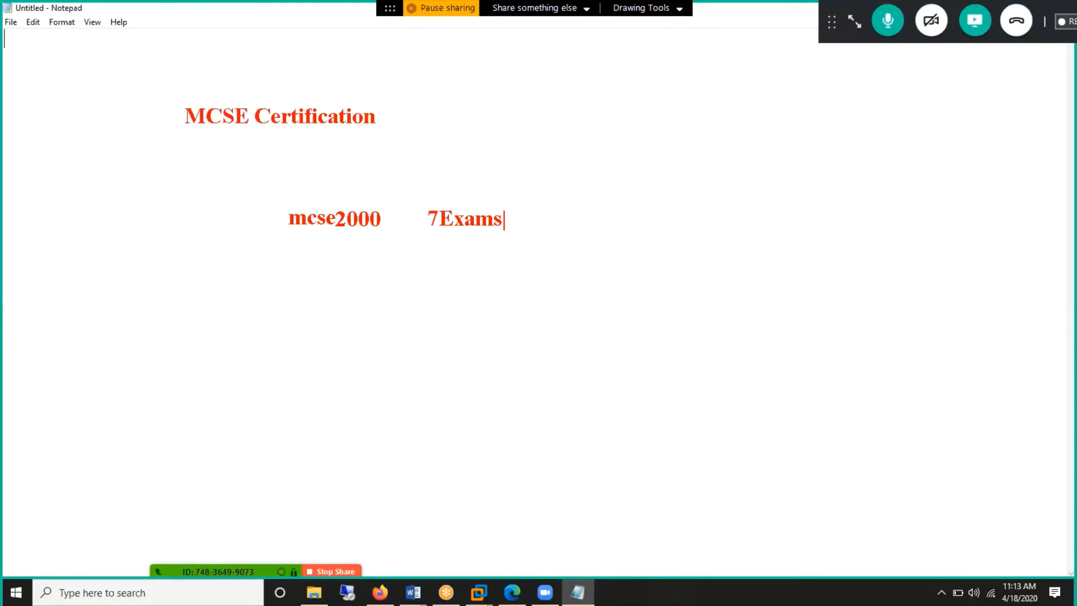
Step: Write MCSE 2003 below the mcse2000 entry, and MCITP 2008 on the line beneath it
left_click(294, 272)
type("MCSE 2")
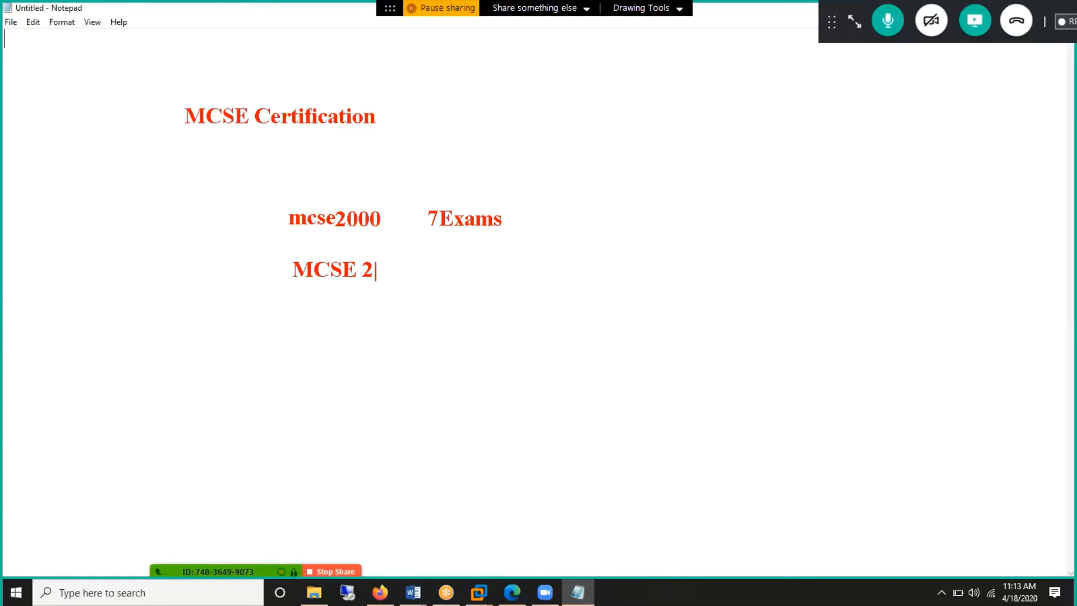
type("==")
key("BackSpace")
key("BackSpace")
type("003")
key("Return")
type("MCITP 2008")
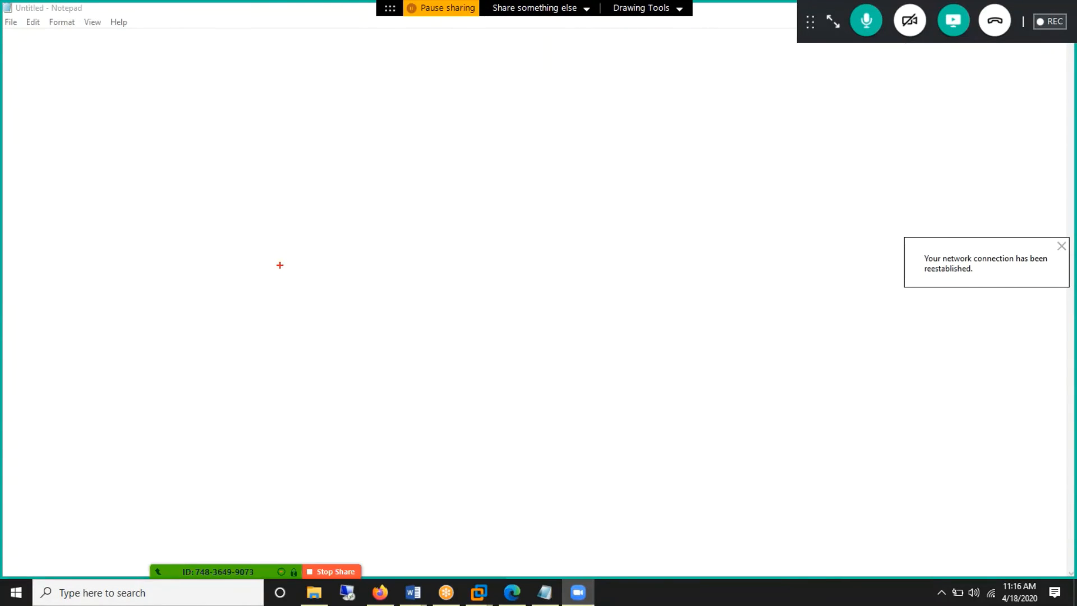
Step: Write MCITP 2008 5 PAPERS as an annotation on the blank page, with MCSE 2012 on the line beneath it
left_click(225, 280)
type("MCI")
key("BackSpace")
type("CITP ")
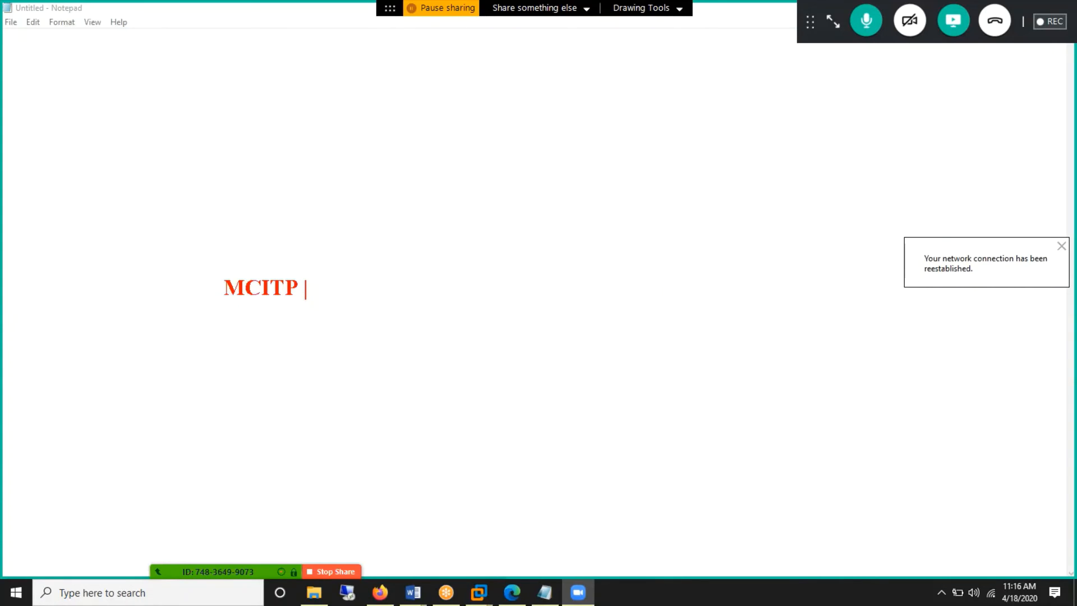
type("2008  5")
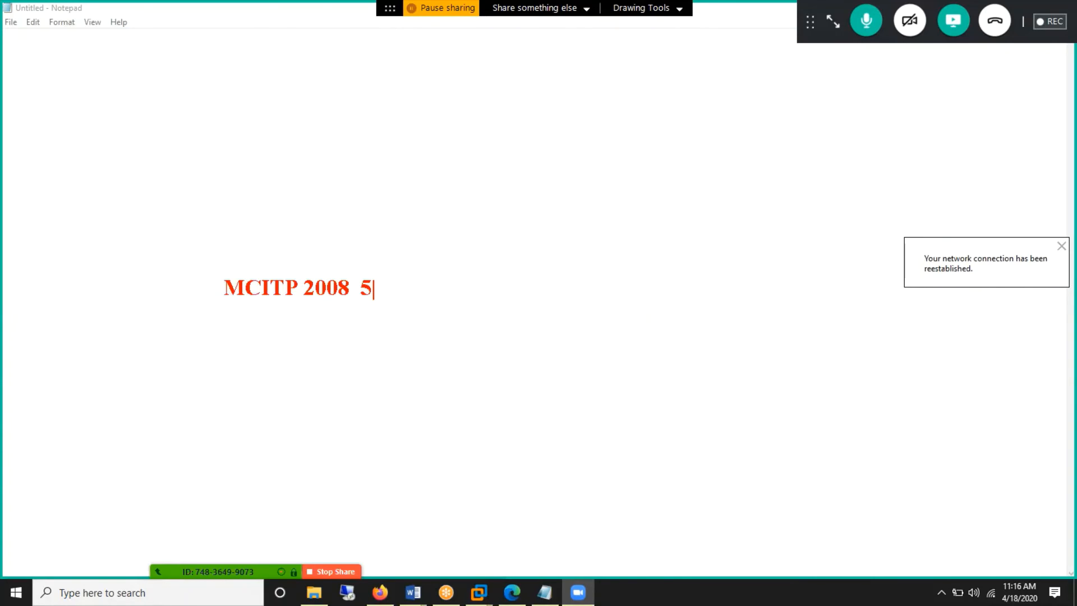
type("E")
key("BackSpace")
type("PAPERS")
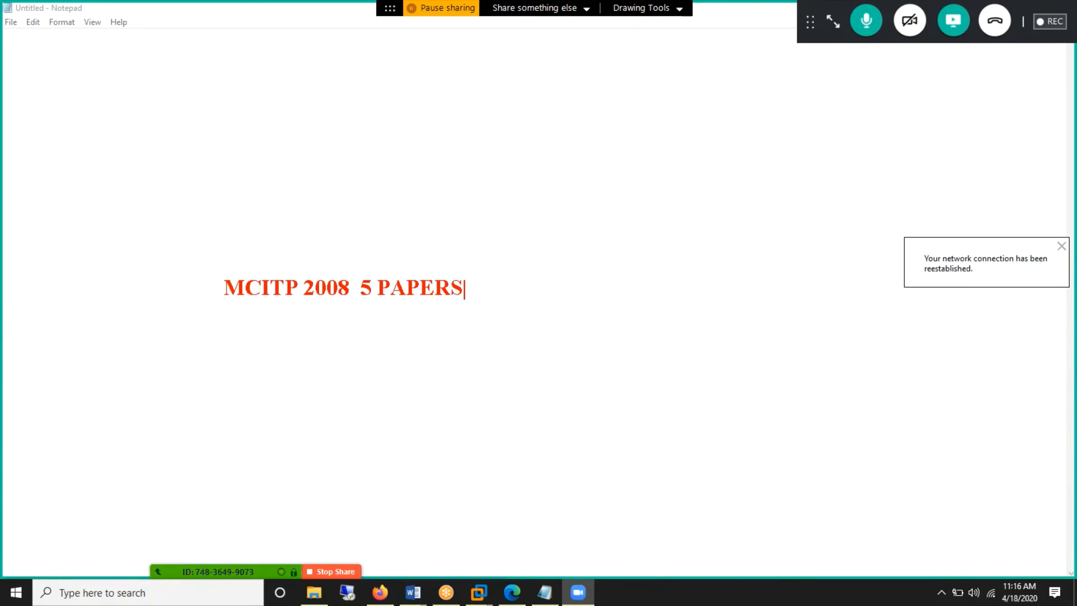
key("Return")
type("MCSE 2012")
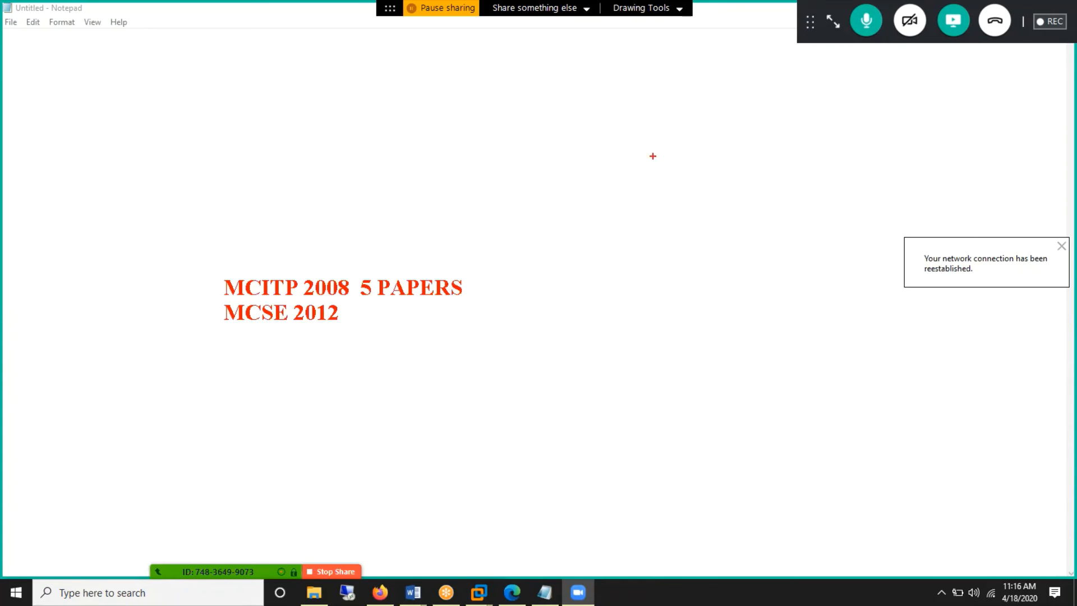
Step: Draw a red triangle beside the certification text and divide it into three tiers with two horizontal lines
left_click_drag(652, 156, 575, 315)
left_click_drag(653, 158, 746, 323)
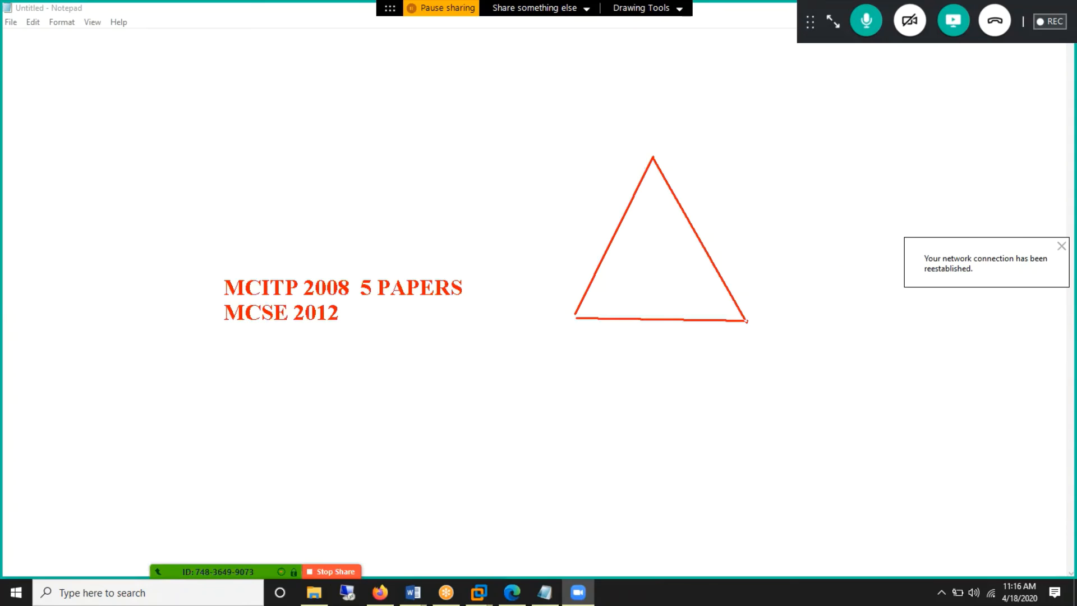
left_click_drag(596, 281, 722, 284)
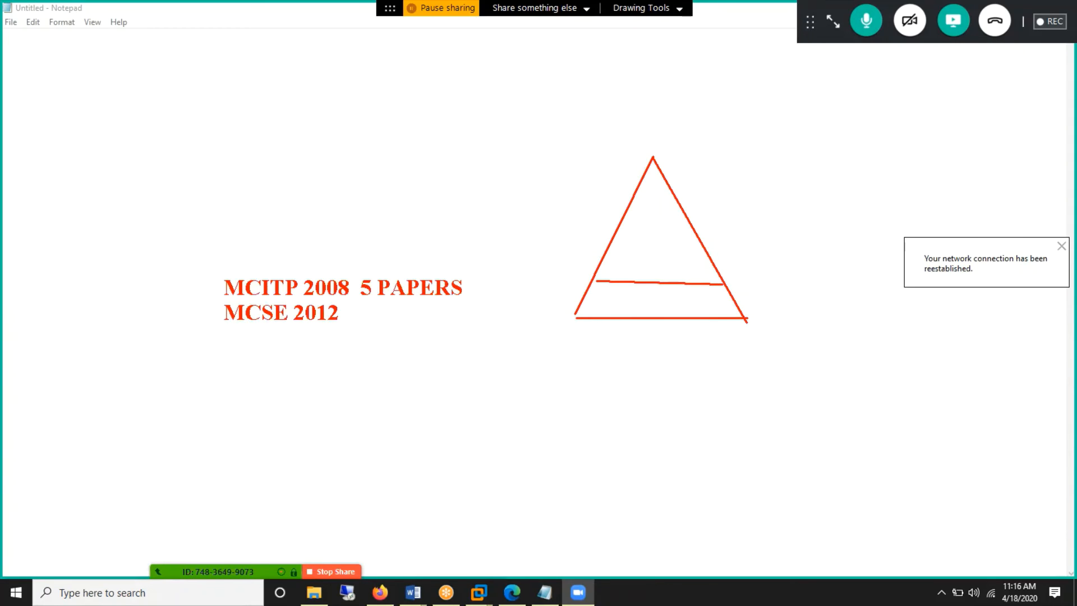
left_click_drag(612, 239, 699, 239)
Step: Label the triangle's tiers Assocaite at the base, Expert in the middle and Master at the peak
left_click(617, 308)
left_click(609, 301)
type("Assocai")
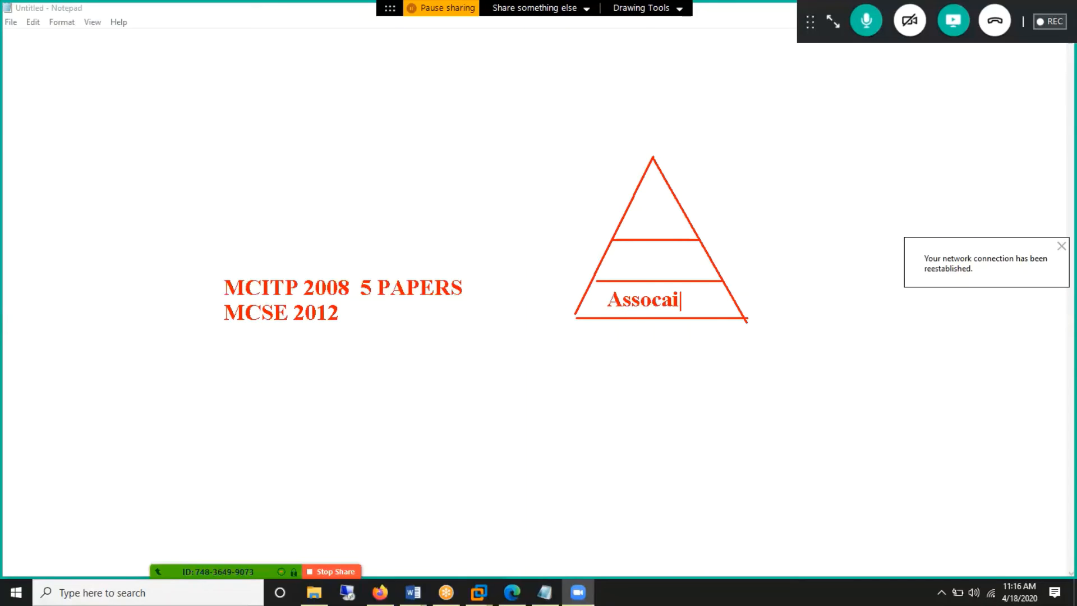
type("te")
left_click(624, 257)
left_click(627, 259)
type("Expert")
left_click(639, 219)
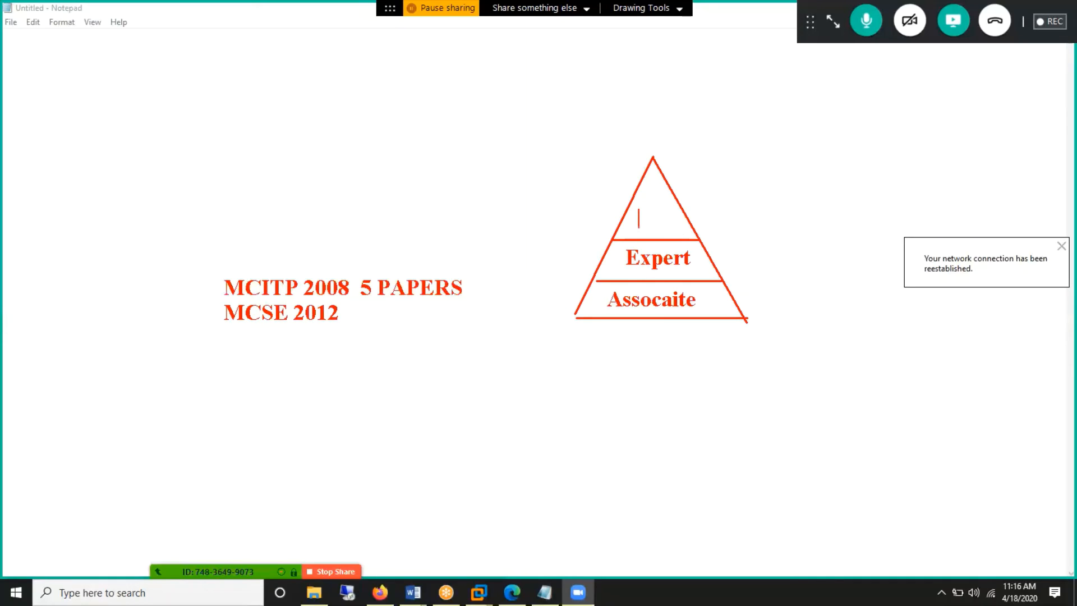
type("Master")
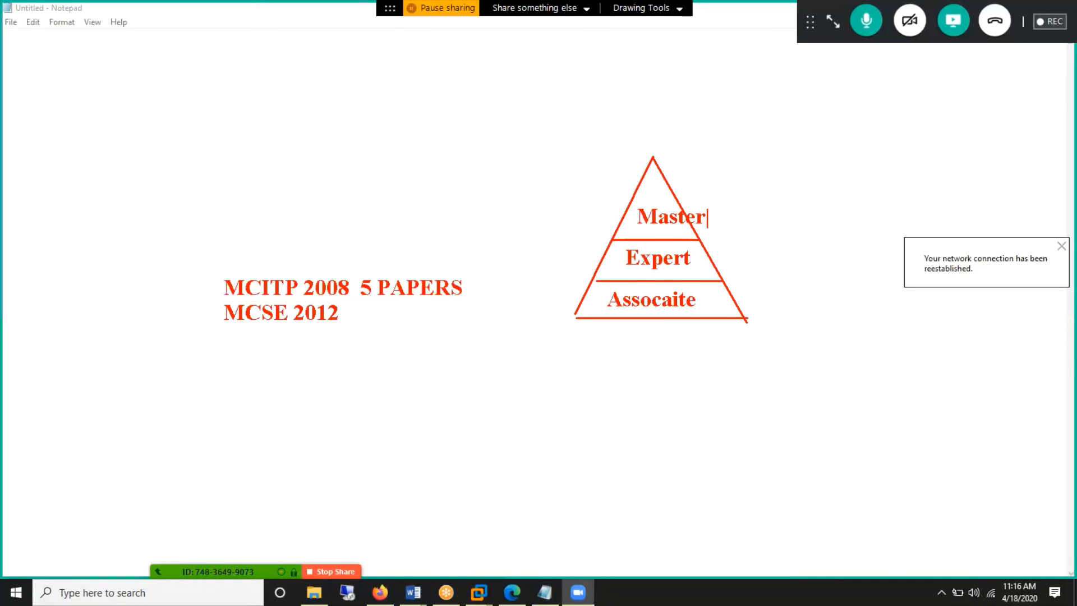